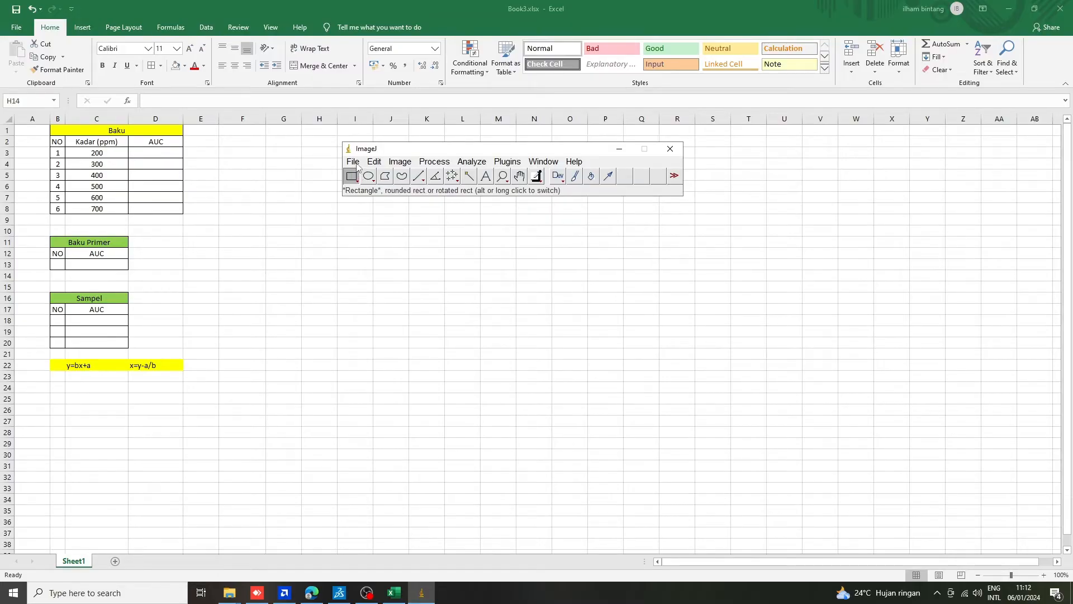
# Open the image Kel.3 G1.jpg from the Downloads folder in ImageJ.
pyautogui.click(354, 163)
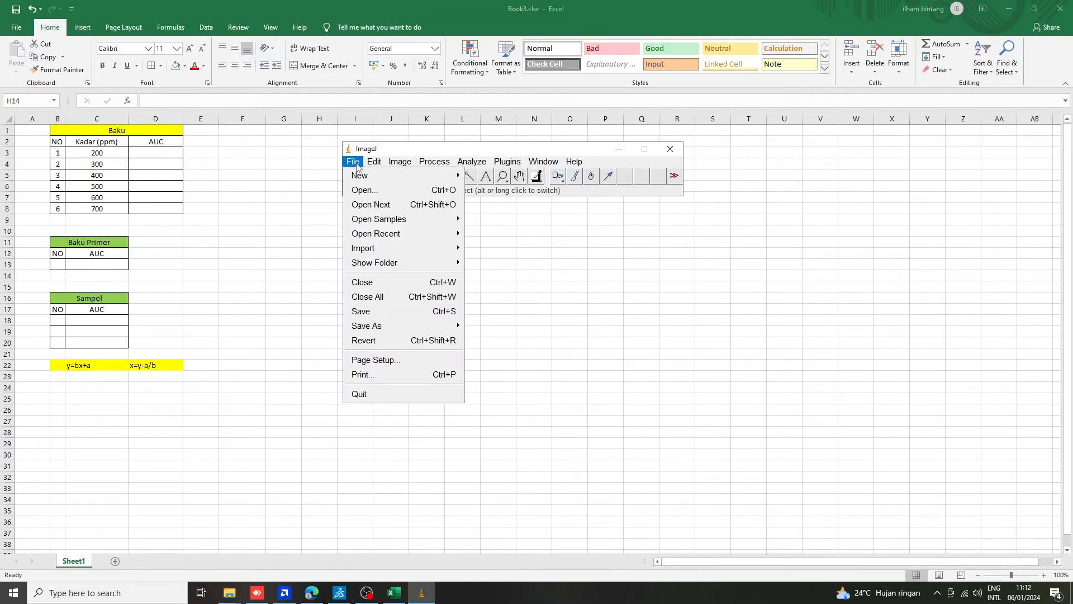
pyautogui.click(375, 191)
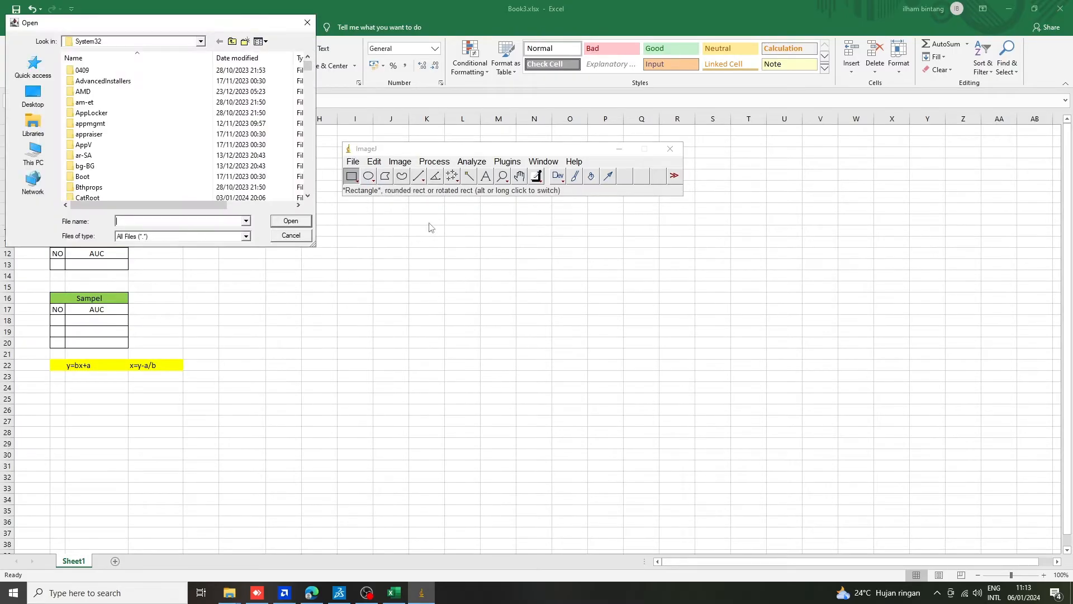
pyautogui.click(37, 102)
pyautogui.scroll(-5, 85, 141)
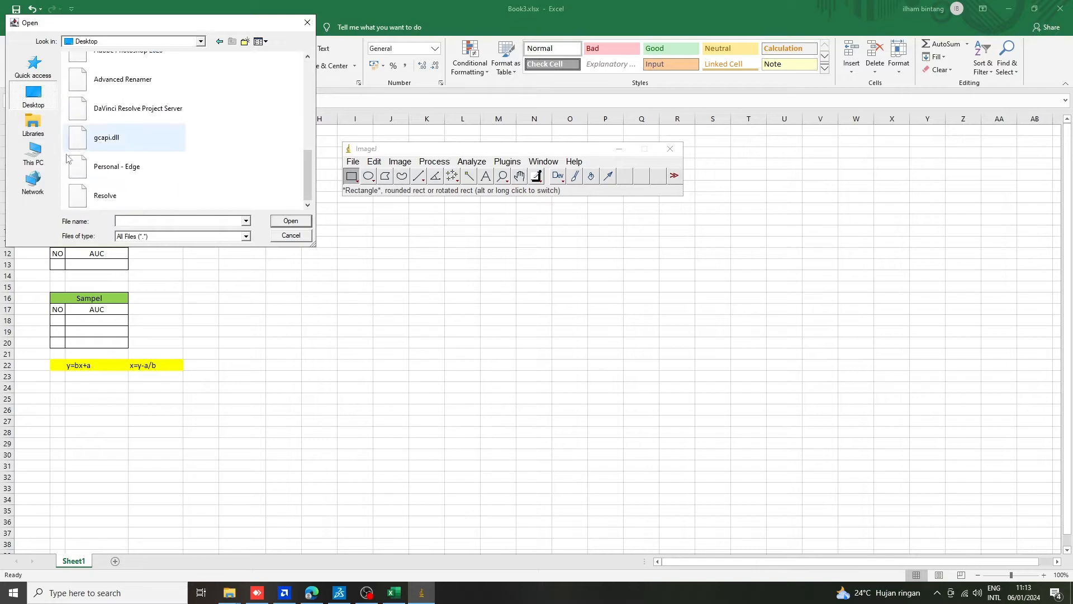
pyautogui.click(33, 151)
pyautogui.doubleClick(123, 175)
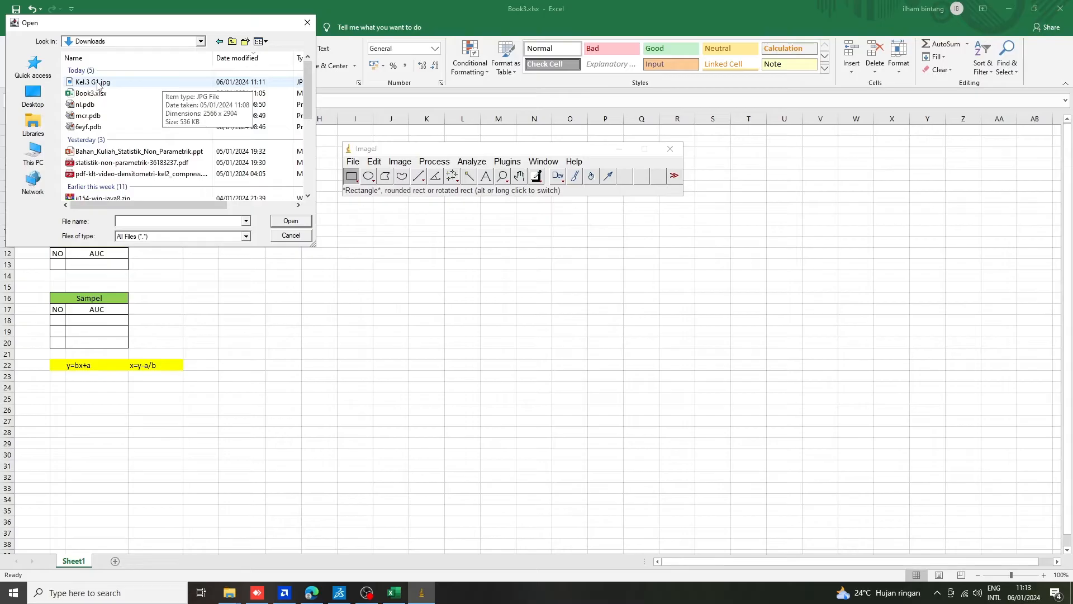
pyautogui.click(146, 83)
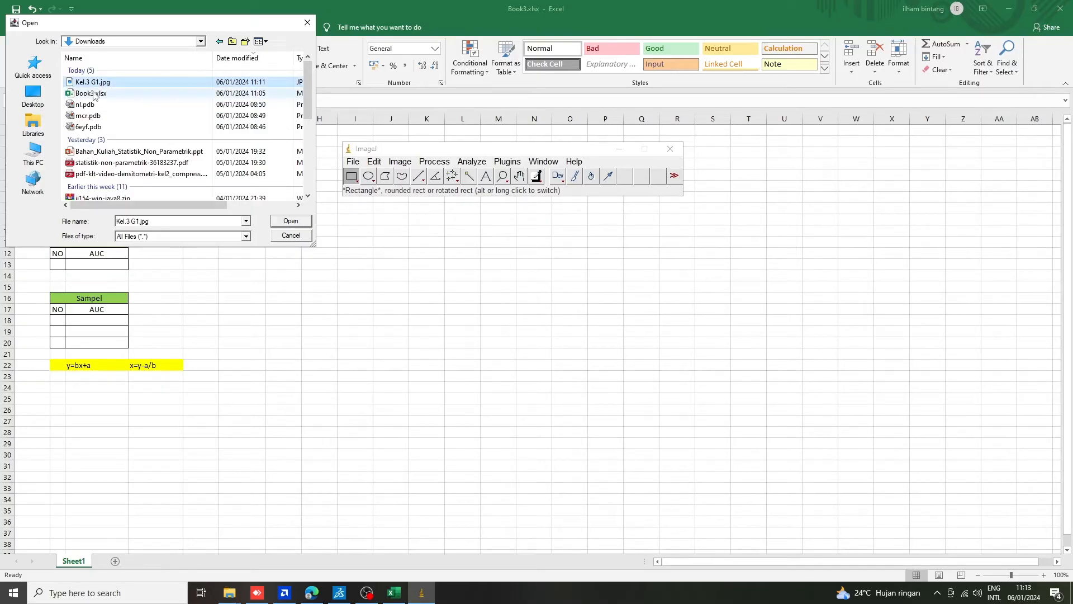
pyautogui.click(289, 222)
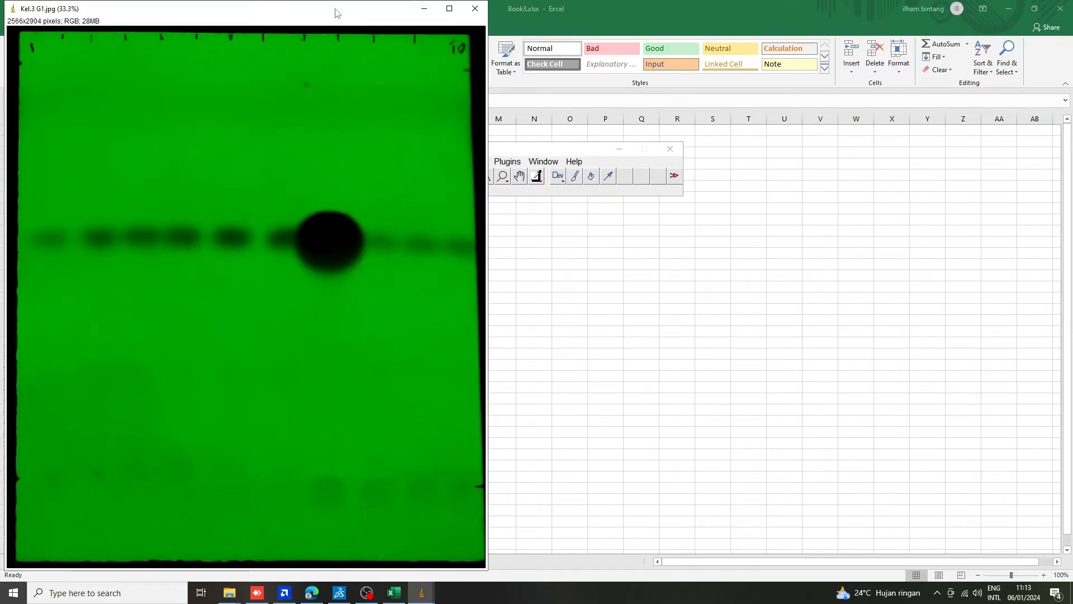
# Reduce the plate image to 25% and arrange its window and the ImageJ main window beside the spreadsheet tables without overlap.
pyautogui.moveTo(336, 19); pyautogui.dragTo(362, 25)
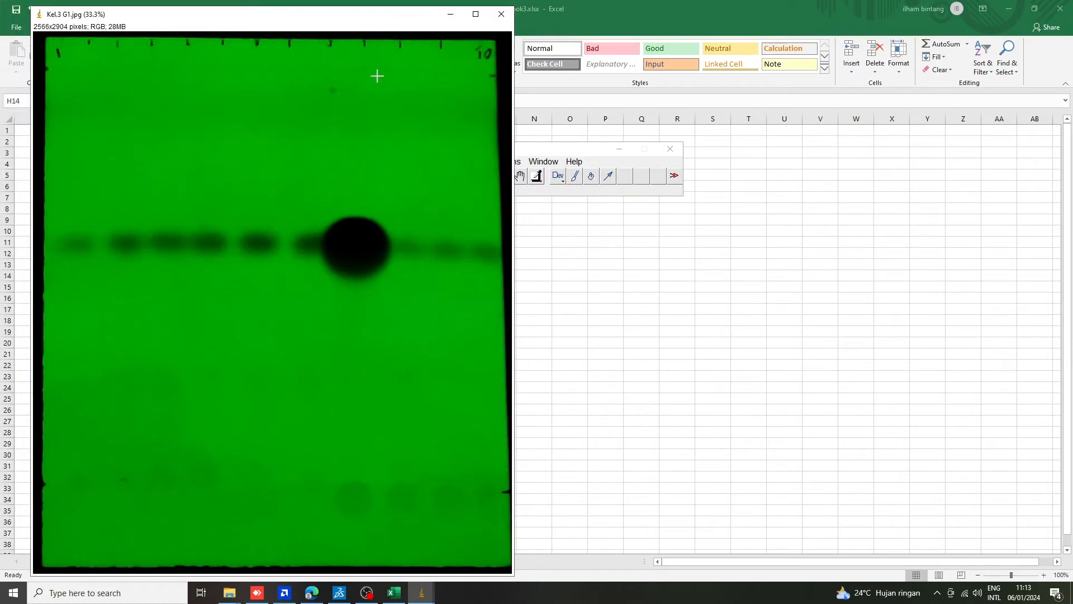
pyautogui.press('-')
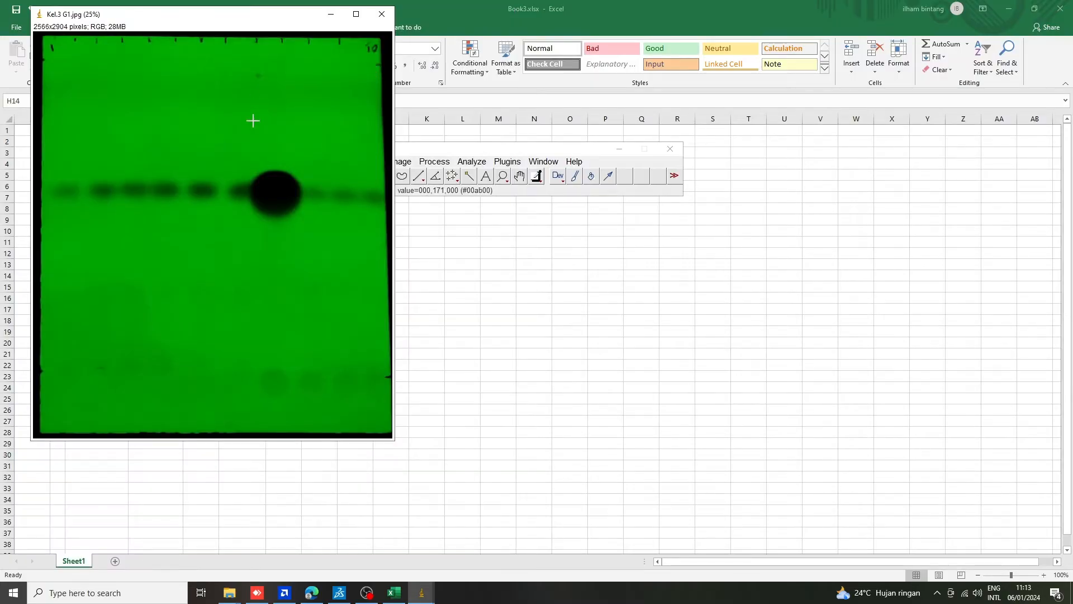
pyautogui.scroll(1, 243, 120)
pyautogui.scroll(-1, 243, 121)
pyautogui.moveTo(240, 24); pyautogui.dragTo(736, 125)
pyautogui.moveTo(471, 151); pyautogui.dragTo(739, 150)
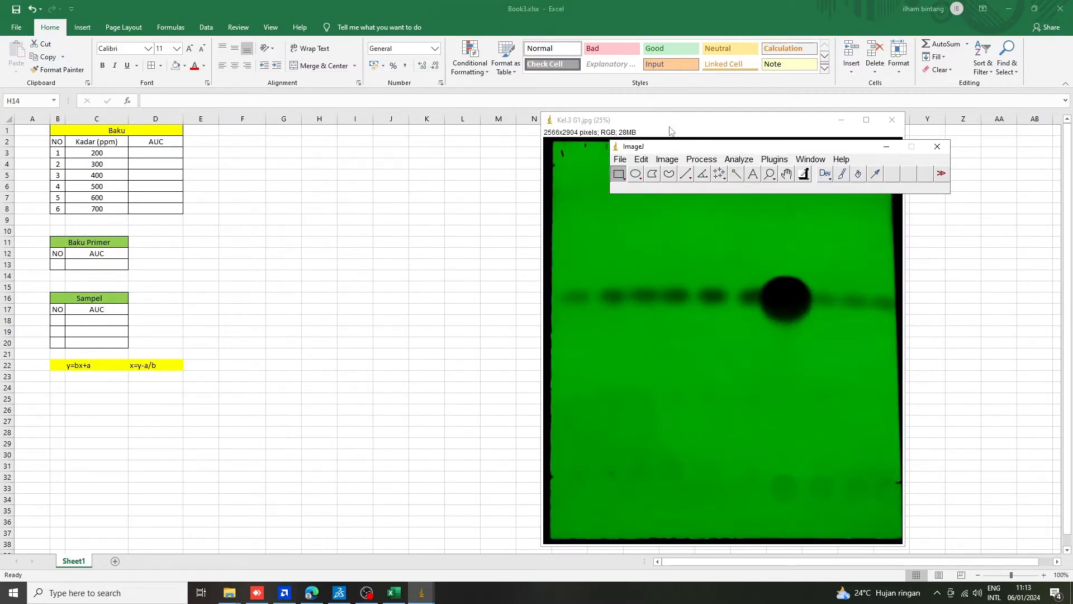
pyautogui.moveTo(646, 125); pyautogui.dragTo(303, 120)
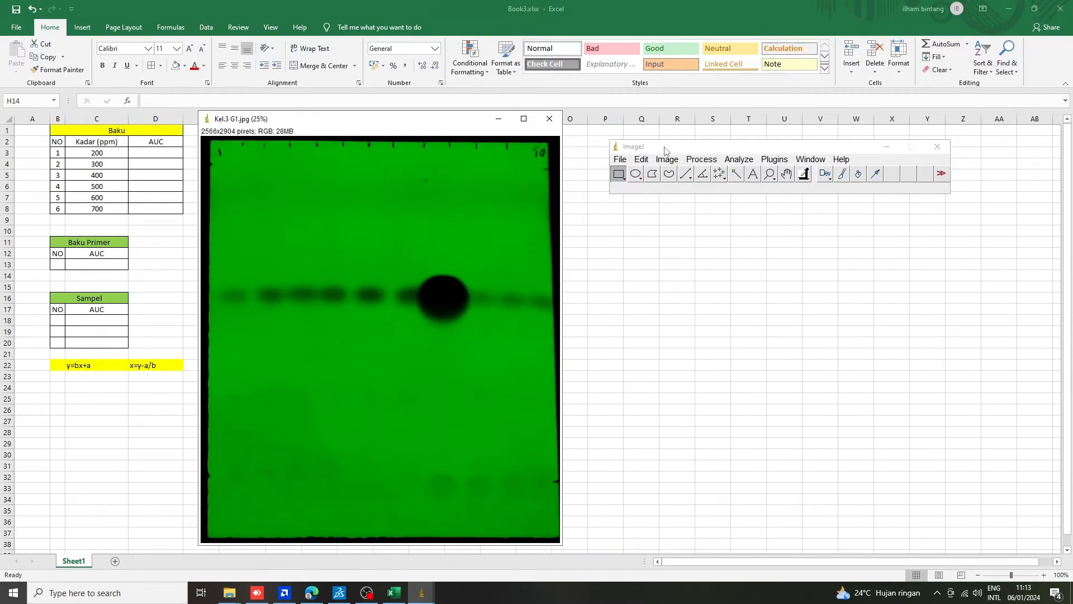
pyautogui.moveTo(666, 150); pyautogui.dragTo(653, 133)
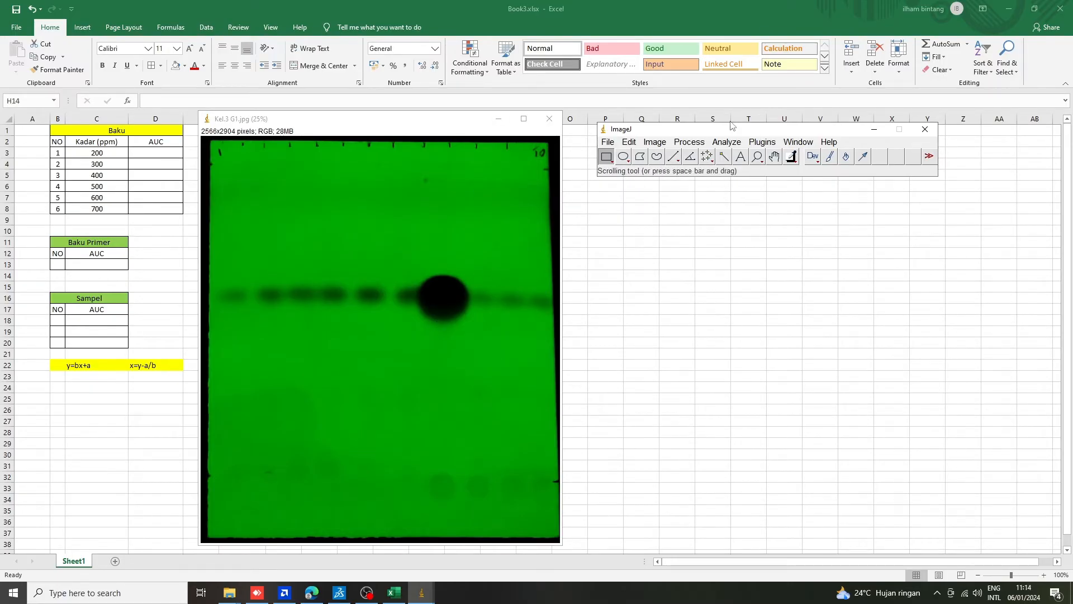
pyautogui.moveTo(727, 132); pyautogui.dragTo(712, 124)
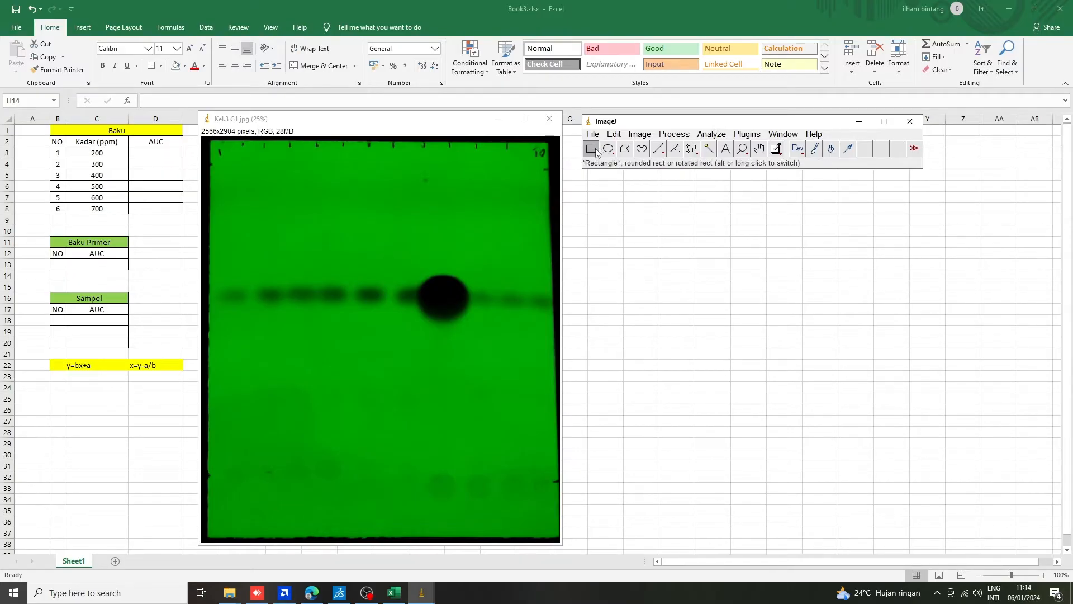
pyautogui.moveTo(632, 120); pyautogui.dragTo(637, 138)
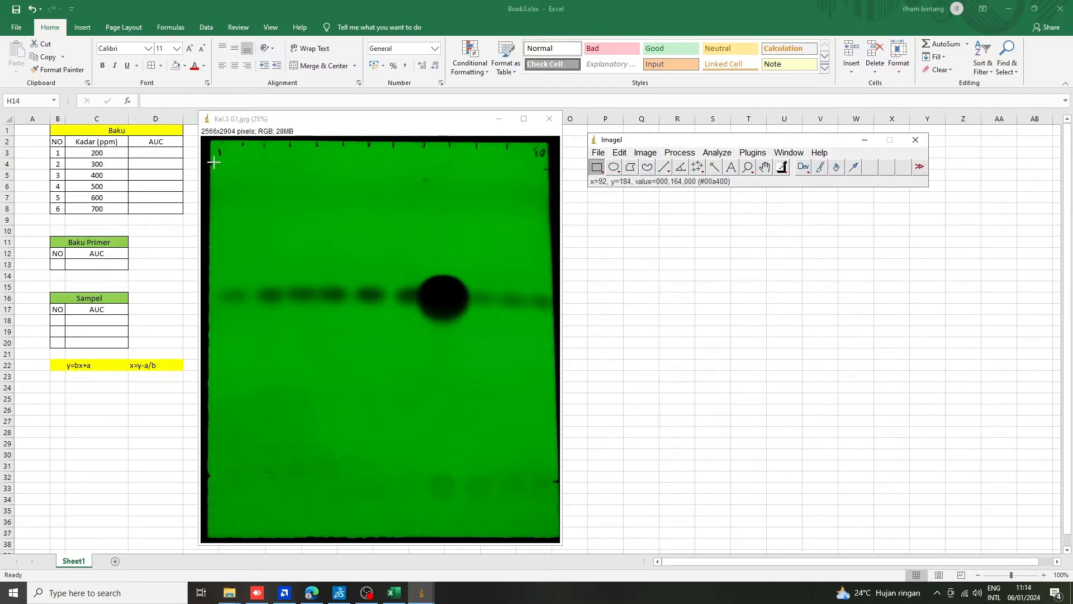
# Draw a tall rectangular selection about 140 by 2228 pixels and centre it over the first spot's track.
pyautogui.moveTo(214, 163); pyautogui.dragTo(233, 473)
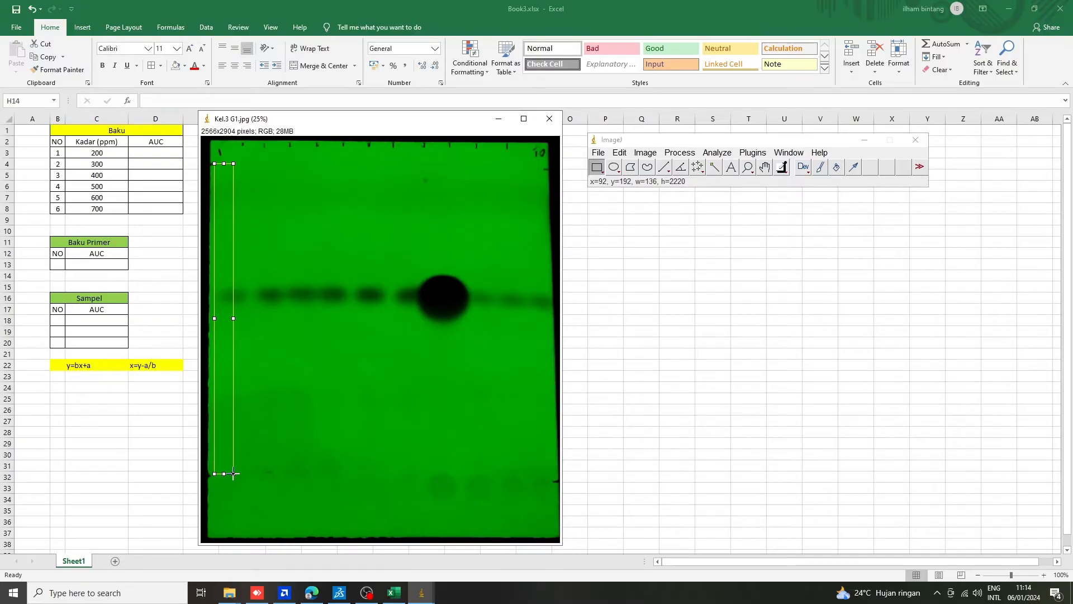
pyautogui.moveTo(233, 474); pyautogui.dragTo(233, 474)
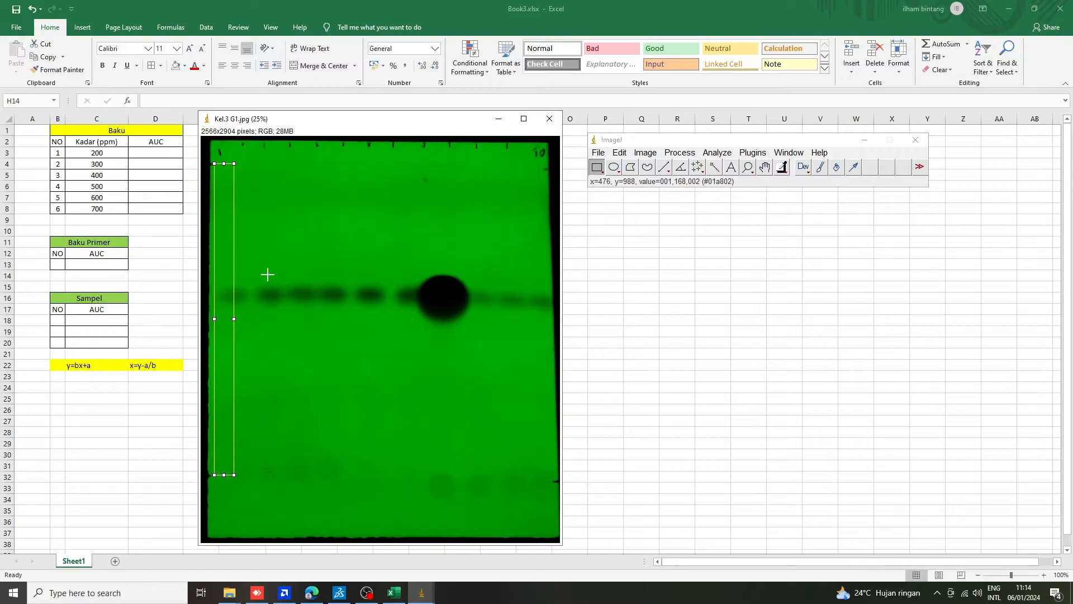
pyautogui.press('Right')
pyautogui.press('Right')
pyautogui.press('Right')
pyautogui.press('Right')
pyautogui.press('Right')
pyautogui.press('Right')
pyautogui.press('Right')
pyautogui.press('Right')
pyautogui.press('Right')
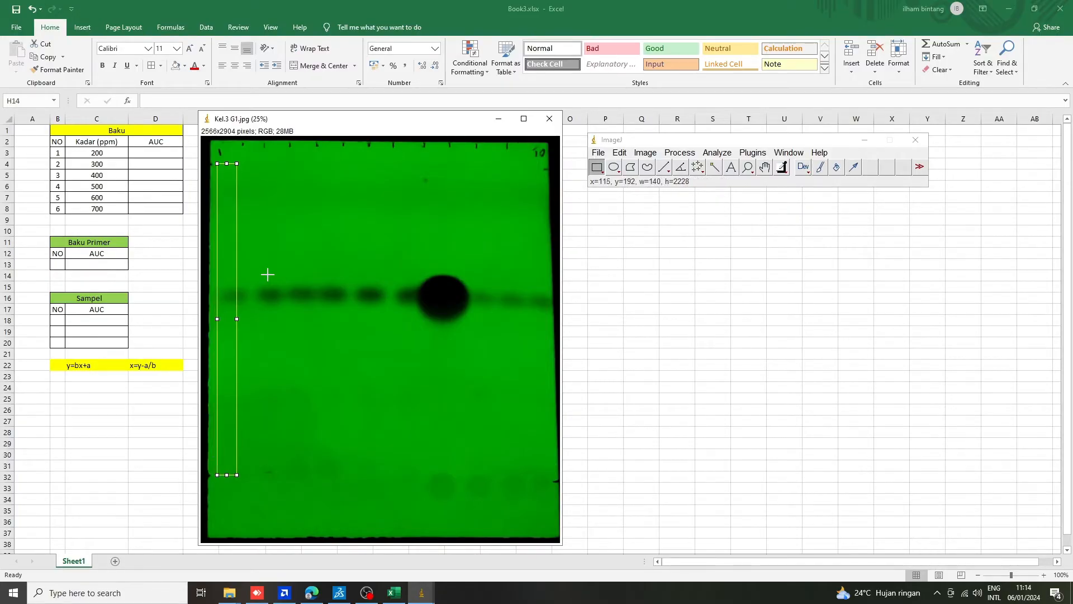
pyautogui.press('Right')
pyautogui.press('Right')
pyautogui.press('Right')
pyautogui.press('Right')
pyautogui.press('Right')
pyautogui.press('Right')
pyautogui.press('Right')
pyautogui.press('Right')
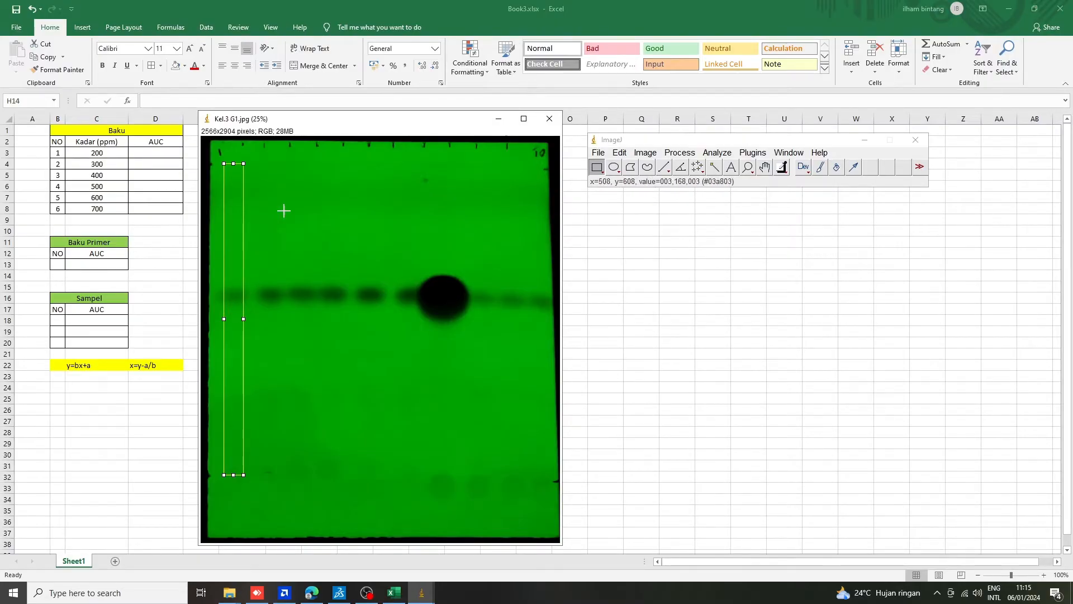
# Mark the rectangle over the first spot as the first gel lane.
pyautogui.click(716, 153)
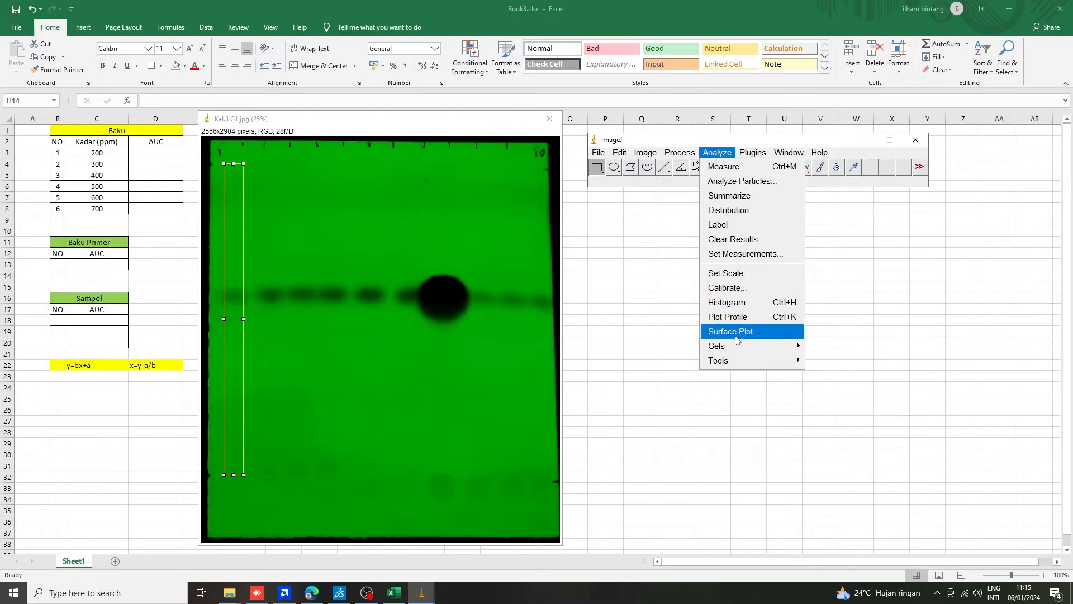
pyautogui.moveTo(739, 349)
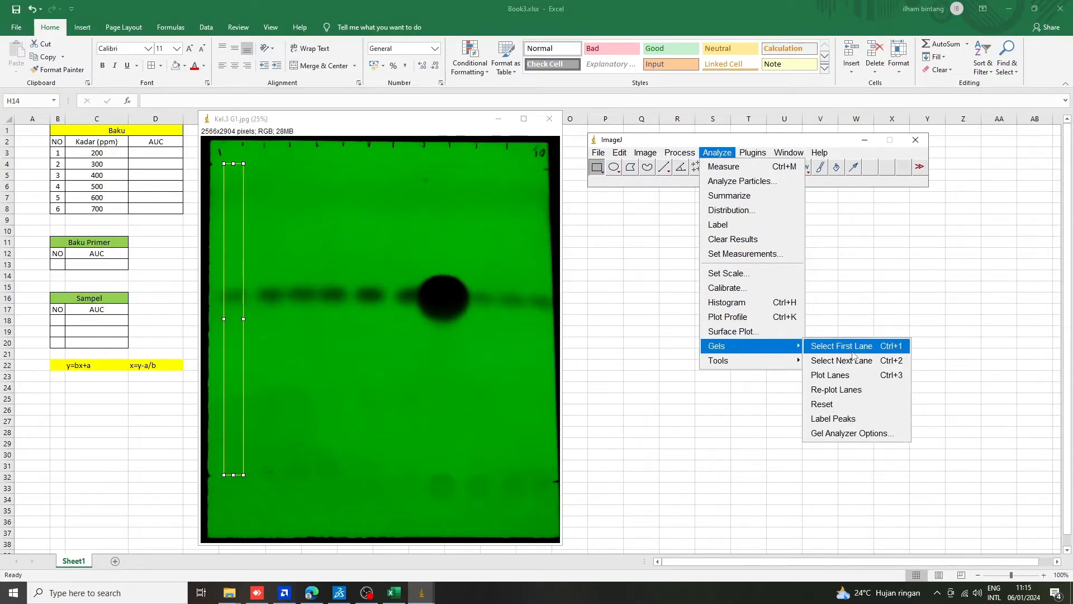
pyautogui.click(893, 347)
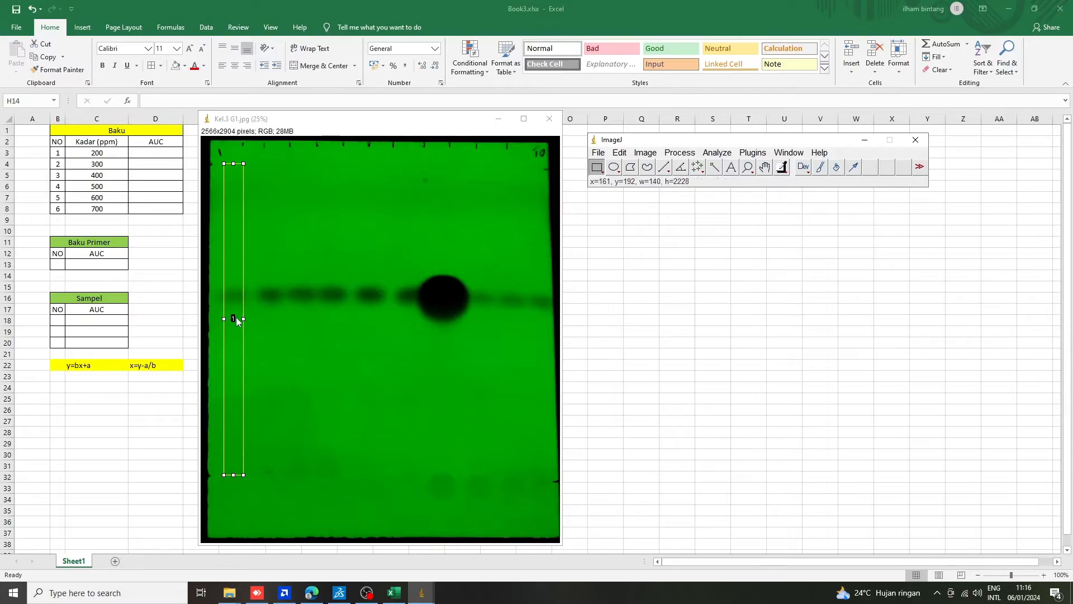
# Shift the lane rectangle horizontally onto the second spot and mark it as the next gel lane.
pyautogui.press('Right')
pyautogui.press('Right')
pyautogui.press('Right')
pyautogui.press('Right')
pyautogui.press('Right')
pyautogui.press('Right')
pyautogui.press('Right')
pyautogui.press('Right')
pyautogui.press('Right')
pyautogui.press('Right')
pyautogui.press('Right')
pyautogui.press('Right')
pyautogui.press('Right')
pyautogui.press('Right')
pyautogui.press('Right')
pyautogui.press('Right')
pyautogui.press('Right')
pyautogui.press('Right')
pyautogui.press('Right')
pyautogui.press('Right')
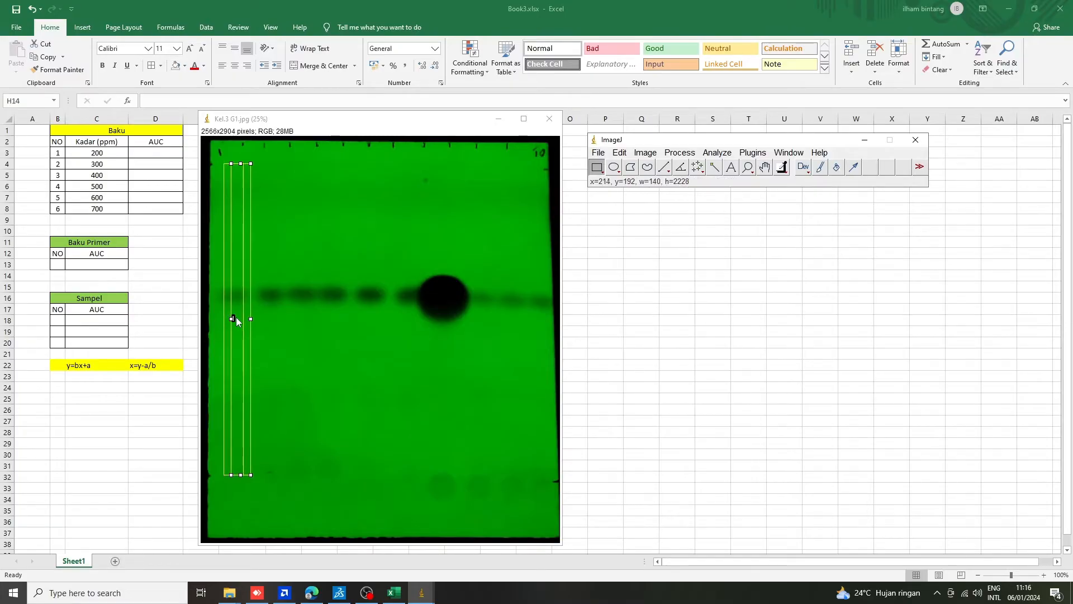
pyautogui.press('Right')
pyautogui.press('Right')
pyautogui.press('Right')
pyautogui.press('Right')
pyautogui.press('Right')
pyautogui.press('Right')
pyautogui.press('Right')
pyautogui.press('Right')
pyautogui.press('Right')
pyautogui.press('Right')
pyautogui.press('Right')
pyautogui.press('Right')
pyautogui.press('Right')
pyautogui.press('Right')
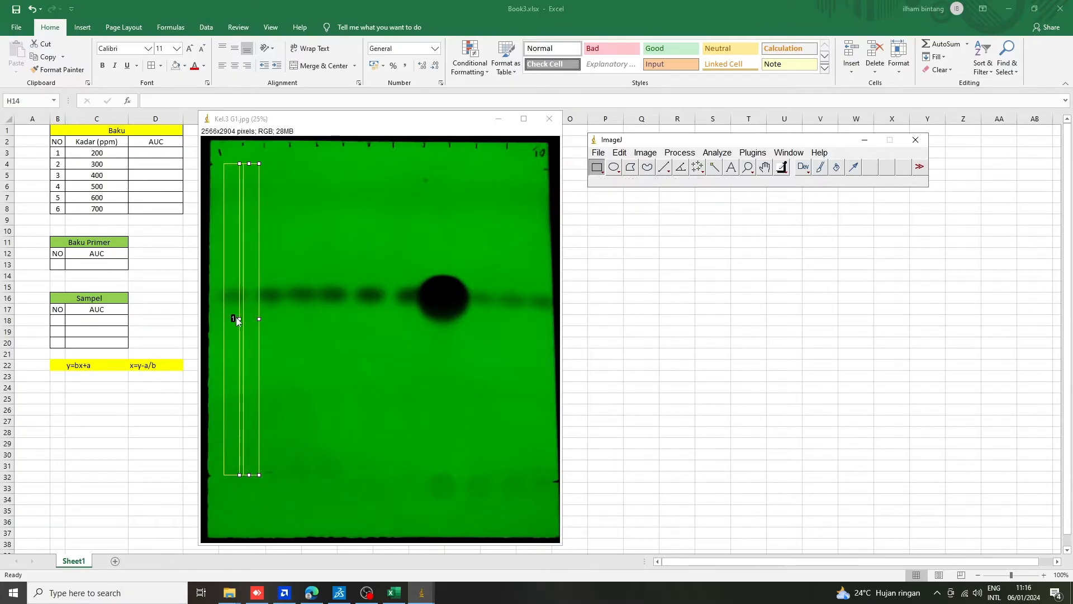
pyautogui.press('Right')
pyautogui.press('Right')
pyautogui.press('Right')
pyautogui.press('Right')
pyautogui.press('Right')
pyautogui.press('Right')
pyautogui.press('Right')
pyautogui.press('Right')
pyautogui.press('Right')
pyautogui.press('Right')
pyautogui.press('Right')
pyautogui.press('Right')
pyautogui.press('Right')
pyautogui.press('Right')
pyautogui.press('Right')
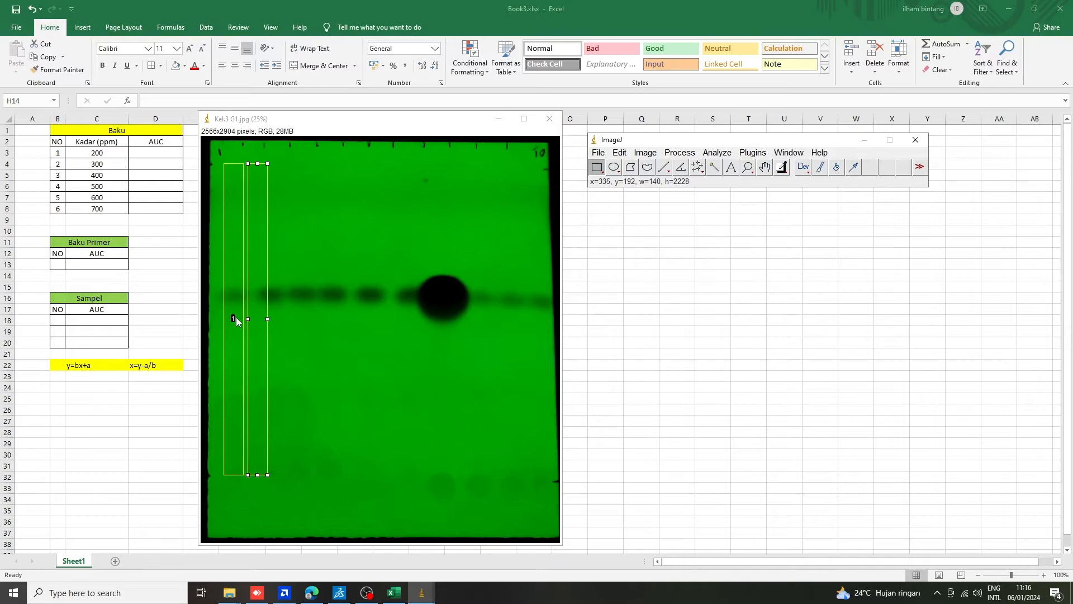
pyautogui.press('Right')
pyautogui.press('Right')
pyautogui.press('Right')
pyautogui.press('Right')
pyautogui.press('Right')
pyautogui.press('Right')
pyautogui.press('Right')
pyautogui.press('Right')
pyautogui.press('Right')
pyautogui.press('Right')
pyautogui.press('Right')
pyautogui.press('Right')
pyautogui.press('Right')
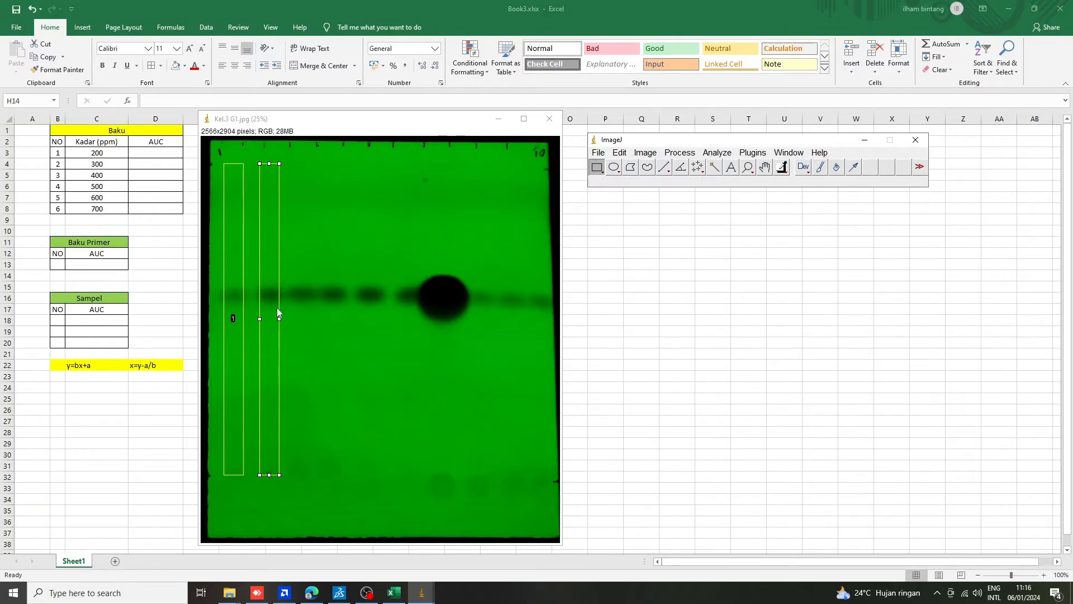
pyautogui.click(728, 157)
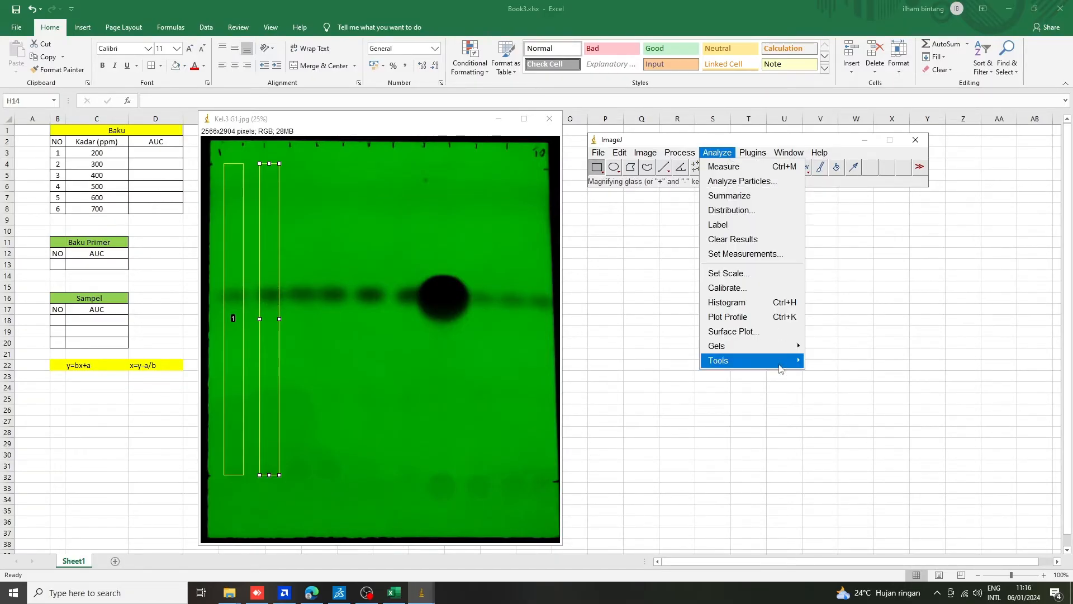
pyautogui.moveTo(783, 347)
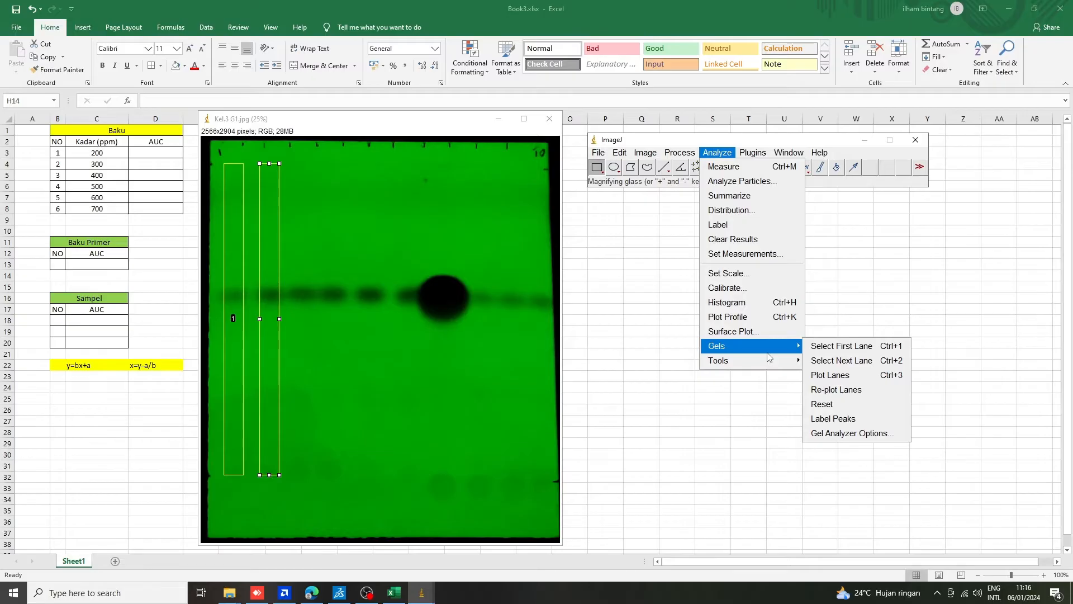
pyautogui.click(854, 364)
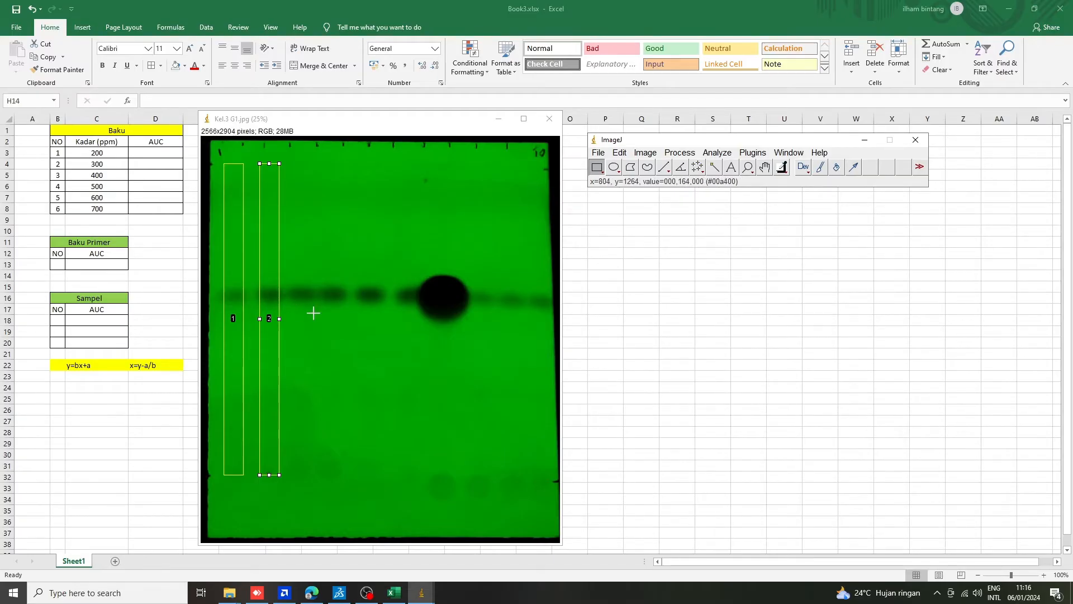
# Move the lane rectangle from the second spot onto the third spot and register it as lane 3.
pyautogui.press('Right')
pyautogui.press('Right')
pyautogui.press('Right')
pyautogui.press('Right')
pyautogui.press('Right')
pyautogui.press('Right')
pyautogui.press('Right')
pyautogui.press('Right')
pyautogui.press('Right')
pyautogui.press('Right')
pyautogui.press('Right')
pyautogui.press('Right')
pyautogui.press('Right')
pyautogui.press('Right')
pyautogui.press('Right')
pyautogui.press('Right')
pyautogui.press('Right')
pyautogui.press('Right')
pyautogui.press('Right')
pyautogui.press('Right')
pyautogui.press('Right')
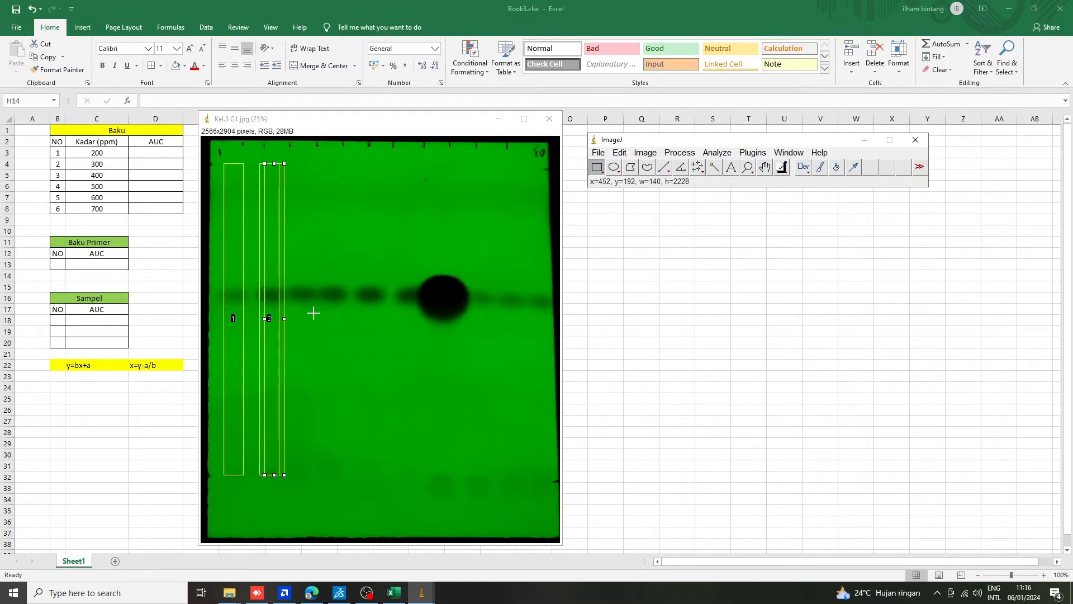
pyautogui.press('Right')
pyautogui.press('Right')
pyautogui.press('Right')
pyautogui.press('Right')
pyautogui.press('Right')
pyautogui.press('Right')
pyautogui.press('Right')
pyautogui.press('Right')
pyautogui.press('Right')
pyautogui.press('Right')
pyautogui.press('Right')
pyautogui.press('Right')
pyautogui.press('Right')
pyautogui.press('Right')
pyautogui.press('Right')
pyautogui.press('Right')
pyautogui.press('Right')
pyautogui.press('Right')
pyautogui.press('Right')
pyautogui.press('Right')
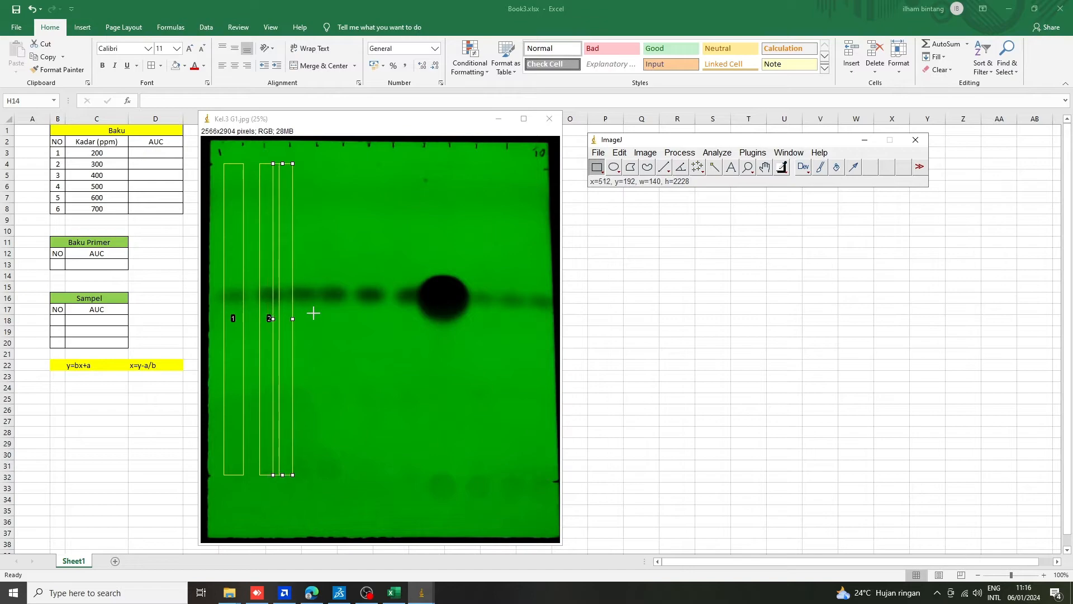
pyautogui.press('Right')
pyautogui.press('Right')
pyautogui.press('Right')
pyautogui.press('Right')
pyautogui.press('Right')
pyautogui.press('Right')
pyautogui.press('Right')
pyautogui.press('Right')
pyautogui.press('Right')
pyautogui.press('Right')
pyautogui.press('Right')
pyautogui.press('Right')
pyautogui.press('Right')
pyautogui.press('Right')
pyautogui.press('Right')
pyautogui.press('Right')
pyautogui.press('Right')
pyautogui.press('Right')
pyautogui.press('Right')
pyautogui.press('Right')
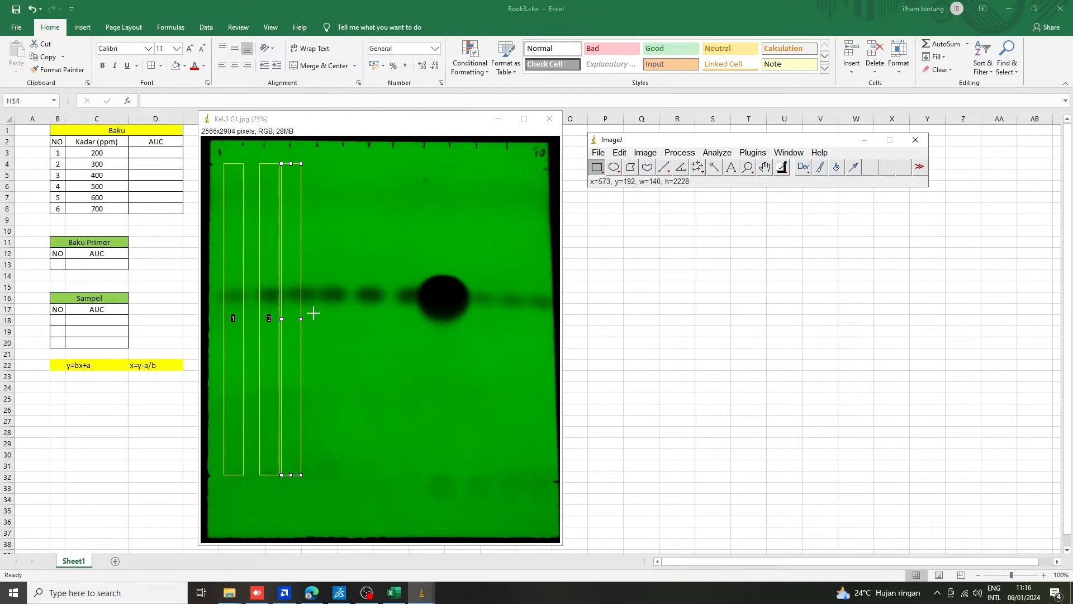
pyautogui.press('Right')
pyautogui.press('Right')
pyautogui.press('Right')
pyautogui.press('Right')
pyautogui.press('Right')
pyautogui.press('Right')
pyautogui.press('Right')
pyautogui.press('Right')
pyautogui.press('Right')
pyautogui.press('Right')
pyautogui.press('Right')
pyautogui.press('Right')
pyautogui.press('Right')
pyautogui.press('Right')
pyautogui.press('Right')
pyautogui.press('Right')
pyautogui.press('Right')
pyautogui.press('Right')
pyautogui.press('Right')
pyautogui.press('Right')
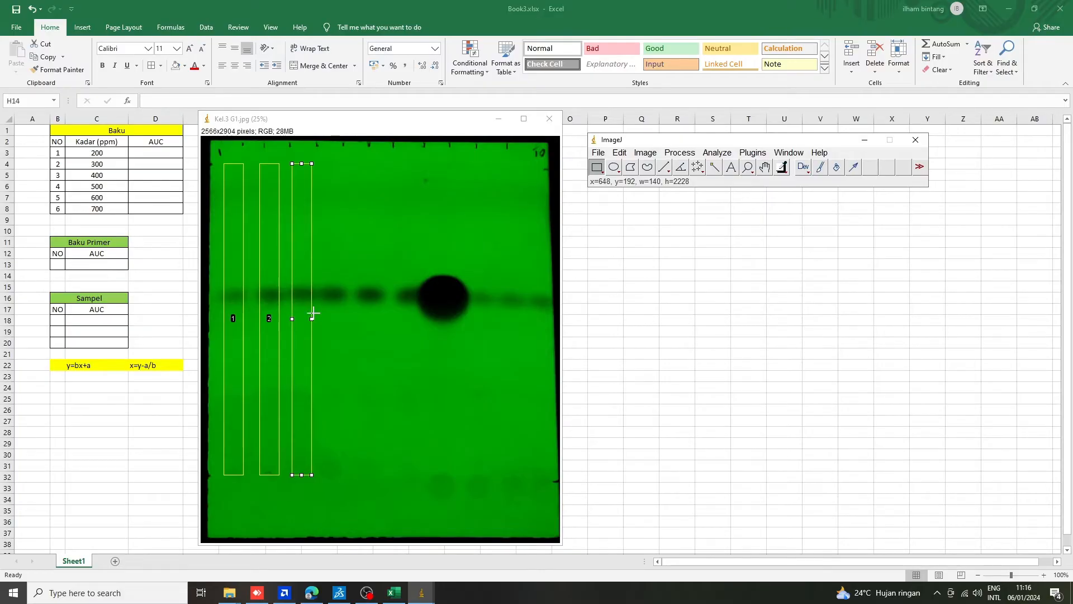
pyautogui.press('2')
# Shift the lane rectangle horizontally from the third spot onto the fourth spot, at about x=864, and mark it as lane 4.
pyautogui.press('Right')
pyautogui.press('Right')
pyautogui.press('Right')
pyautogui.press('Right')
pyautogui.press('Right')
pyautogui.press('Right')
pyautogui.press('Right')
pyautogui.press('Right')
pyautogui.press('Right')
pyautogui.press('Right')
pyautogui.press('Right')
pyautogui.press('Right')
pyautogui.press('Right')
pyautogui.press('Right')
pyautogui.press('Right')
pyautogui.press('Right')
pyautogui.press('Right')
pyautogui.press('Right')
pyautogui.press('Right')
pyautogui.press('Right')
pyautogui.press('Right')
pyautogui.press('Right')
pyautogui.press('Right')
pyautogui.press('Right')
pyautogui.press('Right')
pyautogui.press('Right')
pyautogui.press('Right')
pyautogui.press('Right')
pyautogui.press('Right')
pyautogui.press('Right')
pyautogui.press('Right')
pyautogui.press('Right')
pyautogui.press('Right')
pyautogui.press('Right')
pyautogui.press('Right')
pyautogui.press('Right')
pyautogui.press('Right')
pyautogui.press('Right')
pyautogui.press('Right')
pyautogui.press('Right')
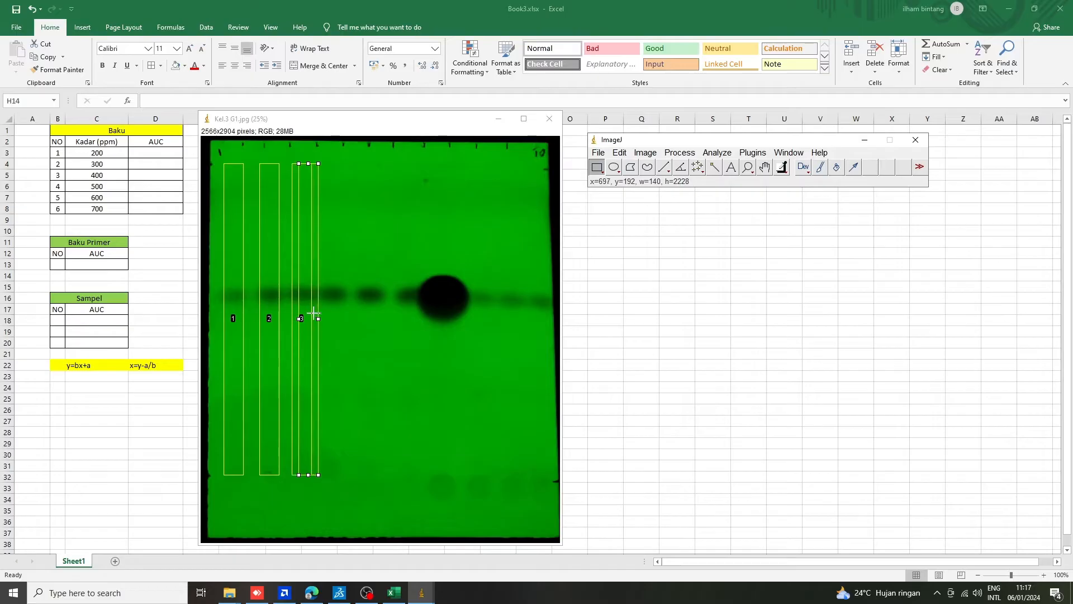
pyautogui.press('Right')
pyautogui.press('Right')
pyautogui.press('Right')
pyautogui.press('Right')
pyautogui.press('Right')
pyautogui.press('Right')
pyautogui.press('Right')
pyautogui.press('Right')
pyautogui.press('Right')
pyautogui.press('Right')
pyautogui.press('Right')
pyautogui.press('Right')
pyautogui.press('Right')
pyautogui.press('Right')
pyautogui.press('Right')
pyautogui.press('Right')
pyautogui.press('Right')
pyautogui.press('Right')
pyautogui.press('Right')
pyautogui.press('Right')
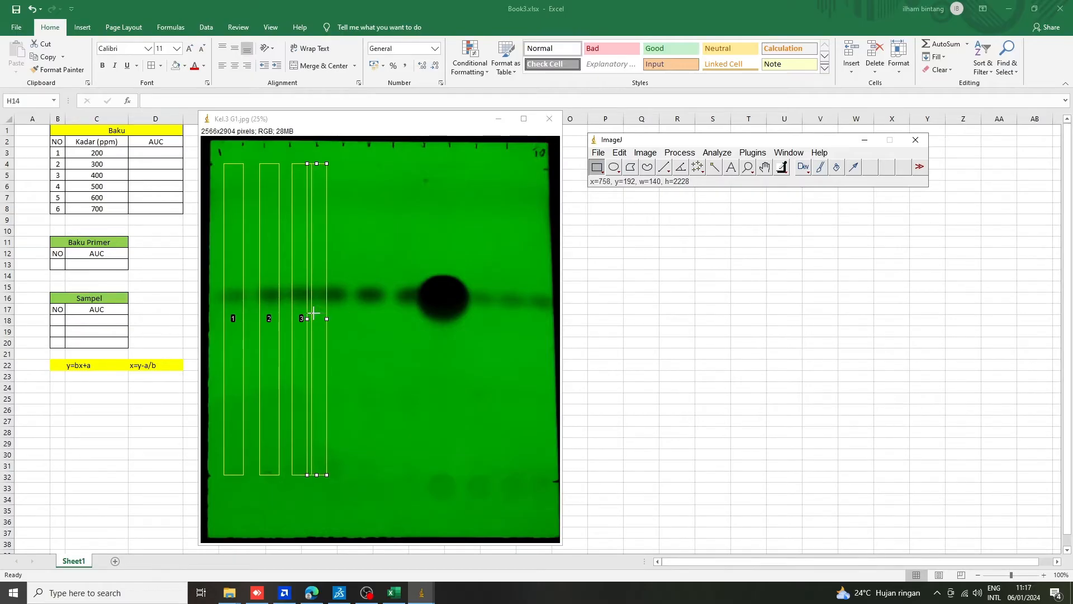
pyautogui.press('Right')
pyautogui.press('Right')
pyautogui.press('Right')
pyautogui.press('Right')
pyautogui.press('Right')
pyautogui.press('Right')
pyautogui.press('Right')
pyautogui.press('Right')
pyautogui.press('Right')
pyautogui.press('Right')
pyautogui.press('Right')
pyautogui.press('Right')
pyautogui.press('Right')
pyautogui.press('Right')
pyautogui.press('Right')
pyautogui.press('Right')
pyautogui.press('Right')
pyautogui.press('Right')
pyautogui.press('Right')
pyautogui.press('Right')
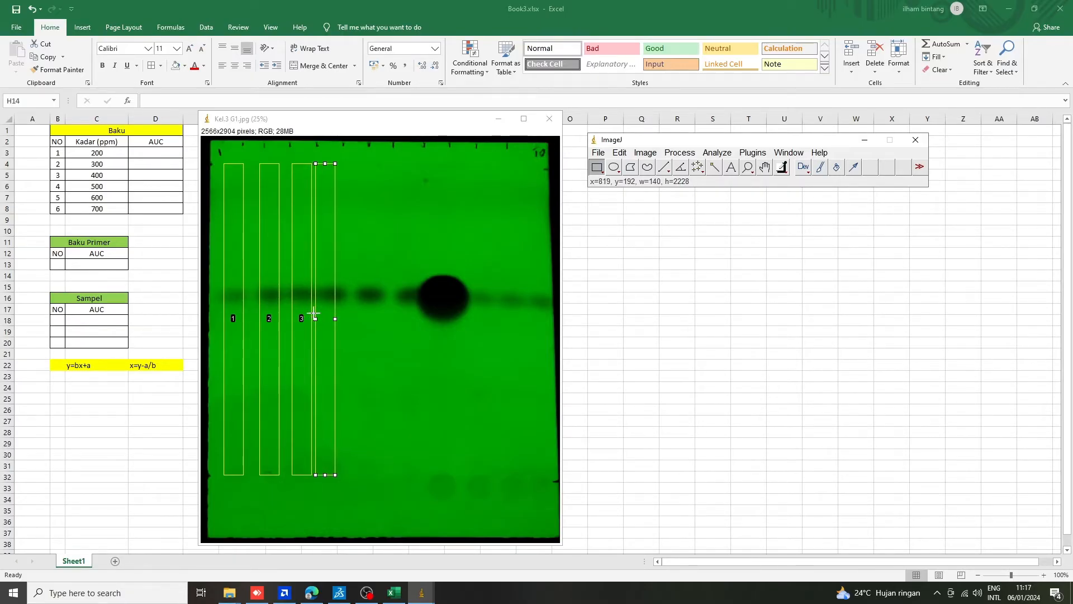
pyautogui.press('Right')
pyautogui.press('Right')
pyautogui.press('Right')
pyautogui.press('Right')
pyautogui.press('Right')
pyautogui.press('Right')
pyautogui.press('Right')
pyautogui.press('Right')
pyautogui.press('Right')
pyautogui.press('Right')
pyautogui.press('Right')
pyautogui.press('Right')
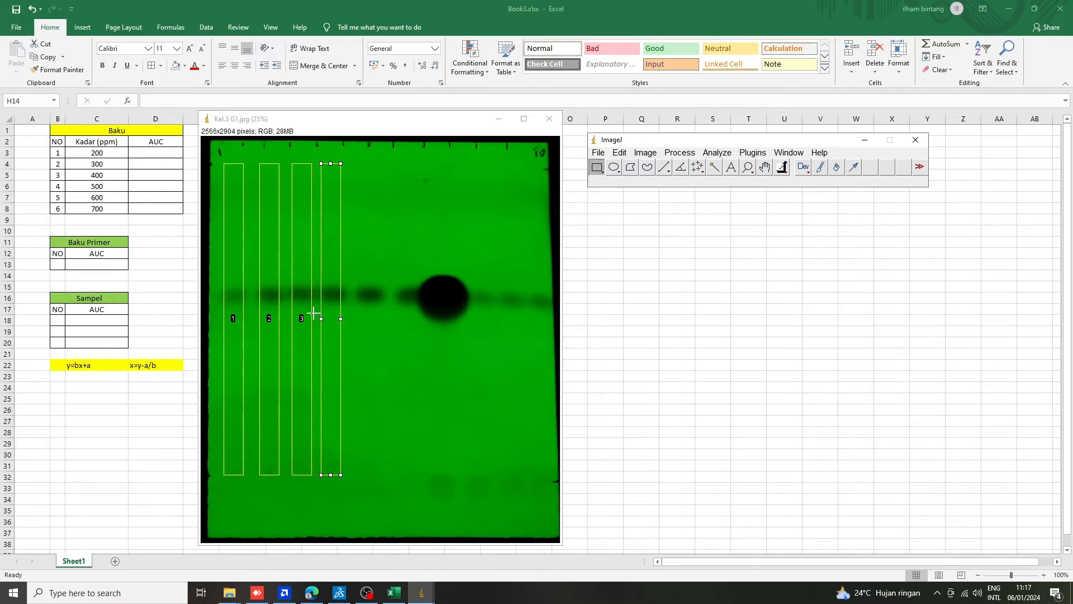
# Shift the lane rectangle from the fourth spot onto the fifth spot, at about x=1126, and mark it as the next gel lane.
pyautogui.press('Right')
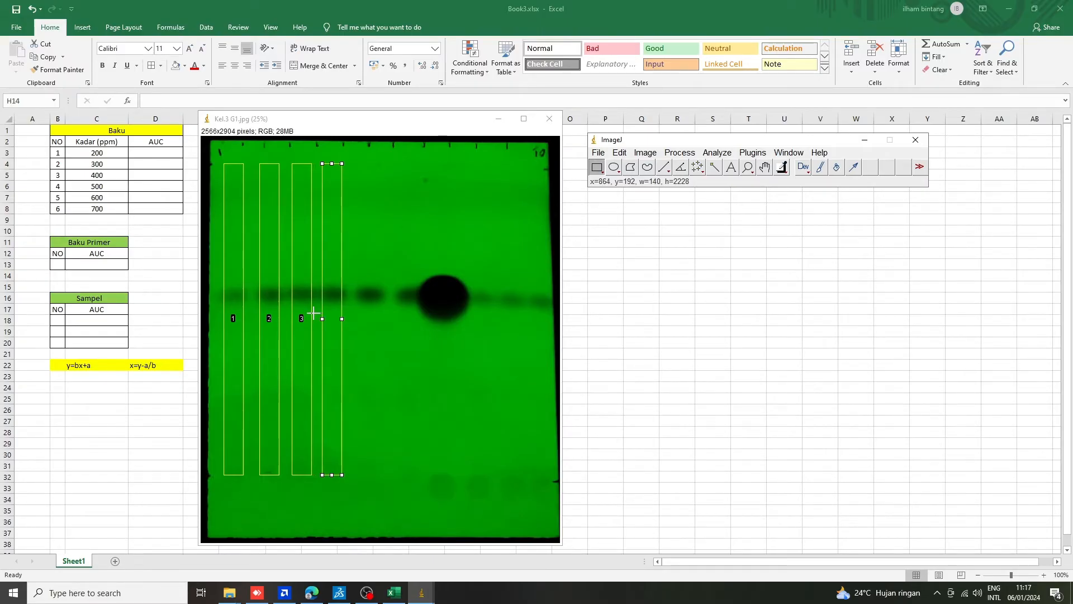
pyautogui.press('2')
pyautogui.press('Right')
pyautogui.press('Right')
pyautogui.press('Right')
pyautogui.press('Right')
pyautogui.press('Right')
pyautogui.press('Right')
pyautogui.press('Right')
pyautogui.press('Right')
pyautogui.press('Right')
pyautogui.press('Right')
pyautogui.press('Right')
pyautogui.press('Right')
pyautogui.press('Right')
pyautogui.press('Right')
pyautogui.press('Right')
pyautogui.press('Right')
pyautogui.press('Right')
pyautogui.press('Right')
pyautogui.press('Right')
pyautogui.press('Right')
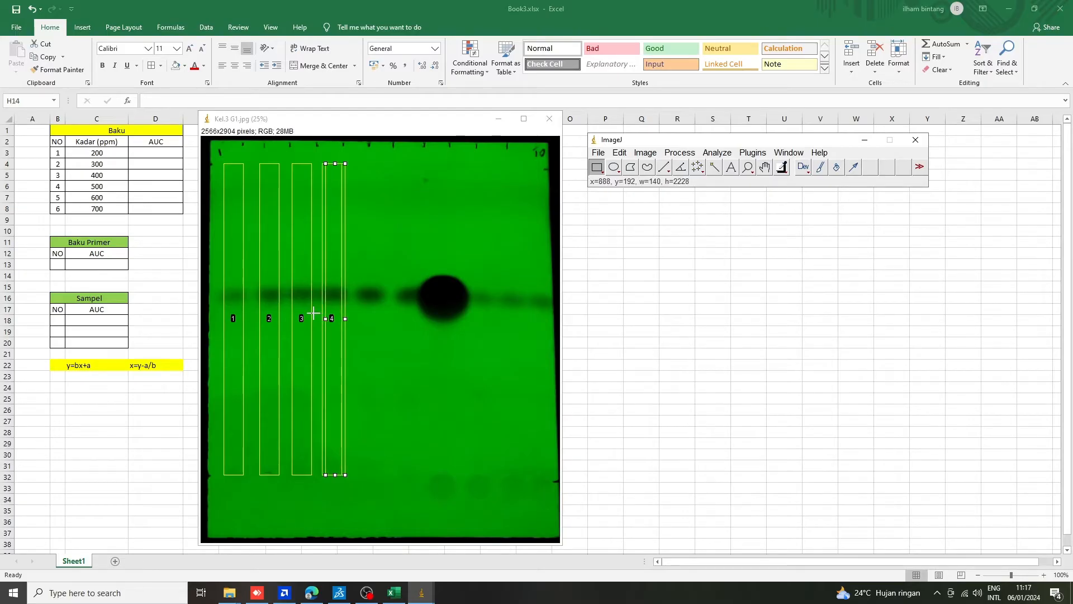
pyautogui.press('Right')
pyautogui.press('Right')
pyautogui.press('Right')
pyautogui.press('Right')
pyautogui.press('Right')
pyautogui.press('Right')
pyautogui.press('Right')
pyautogui.press('Right')
pyautogui.press('Right')
pyautogui.press('Right')
pyautogui.press('Right')
pyautogui.press('Right')
pyautogui.press('Right')
pyautogui.press('Right')
pyautogui.press('Right')
pyautogui.press('Right')
pyautogui.press('Right')
pyautogui.press('Right')
pyautogui.press('Right')
pyautogui.press('Right')
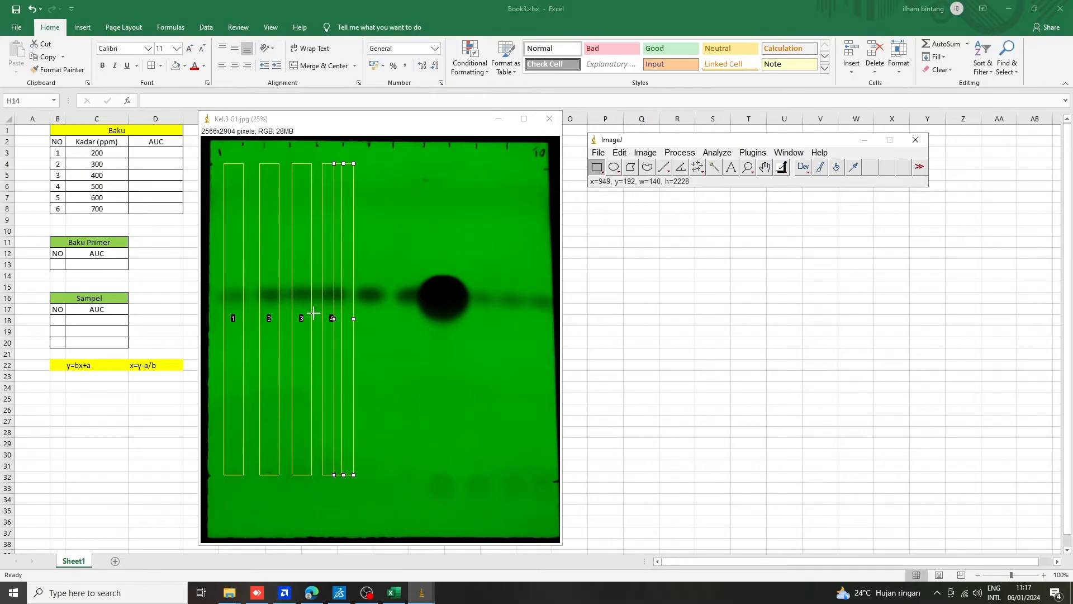
pyautogui.press('Right')
pyautogui.press('Right')
pyautogui.press('Right')
pyautogui.press('Right')
pyautogui.press('Right')
pyautogui.press('Right')
pyautogui.press('Right')
pyautogui.press('Right')
pyautogui.press('Right')
pyautogui.press('Right')
pyautogui.press('Right')
pyautogui.press('Right')
pyautogui.press('Right')
pyautogui.press('Right')
pyautogui.press('Right')
pyautogui.press('Right')
pyautogui.press('Right')
pyautogui.press('Right')
pyautogui.press('Right')
pyautogui.press('Right')
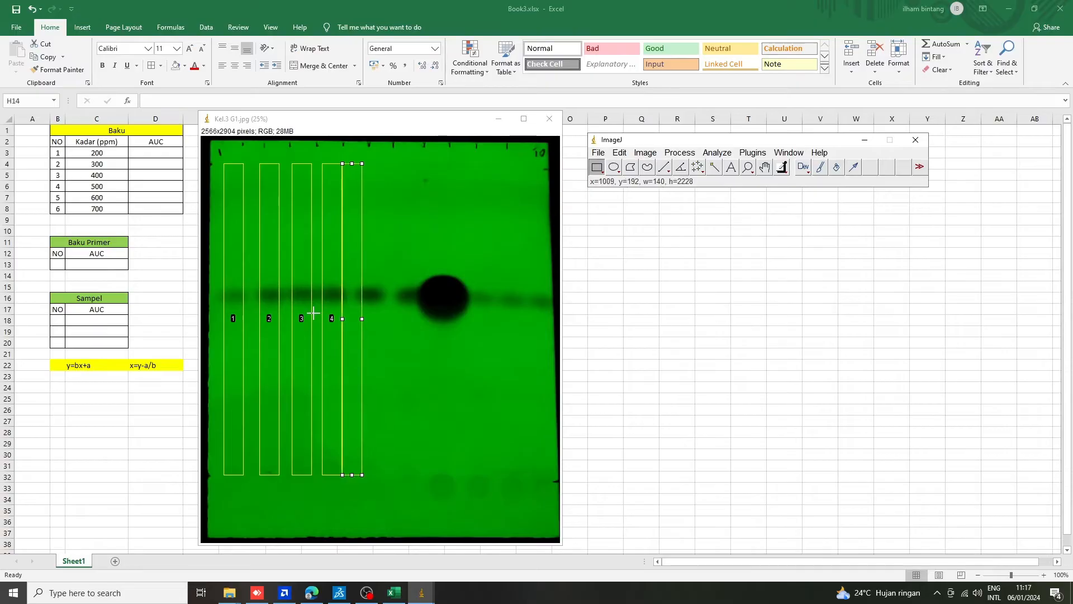
pyautogui.press('Right')
pyautogui.press('Right')
pyautogui.press('Right')
pyautogui.press('Right')
pyautogui.press('Right')
pyautogui.press('Right')
pyautogui.press('Right')
pyautogui.press('Right')
pyautogui.press('Right')
pyautogui.press('Right')
pyautogui.press('Right')
pyautogui.press('Right')
pyautogui.press('Right')
pyautogui.press('Right')
pyautogui.press('Right')
pyautogui.press('Right')
pyautogui.press('Right')
pyautogui.press('Right')
pyautogui.press('Right')
pyautogui.press('Right')
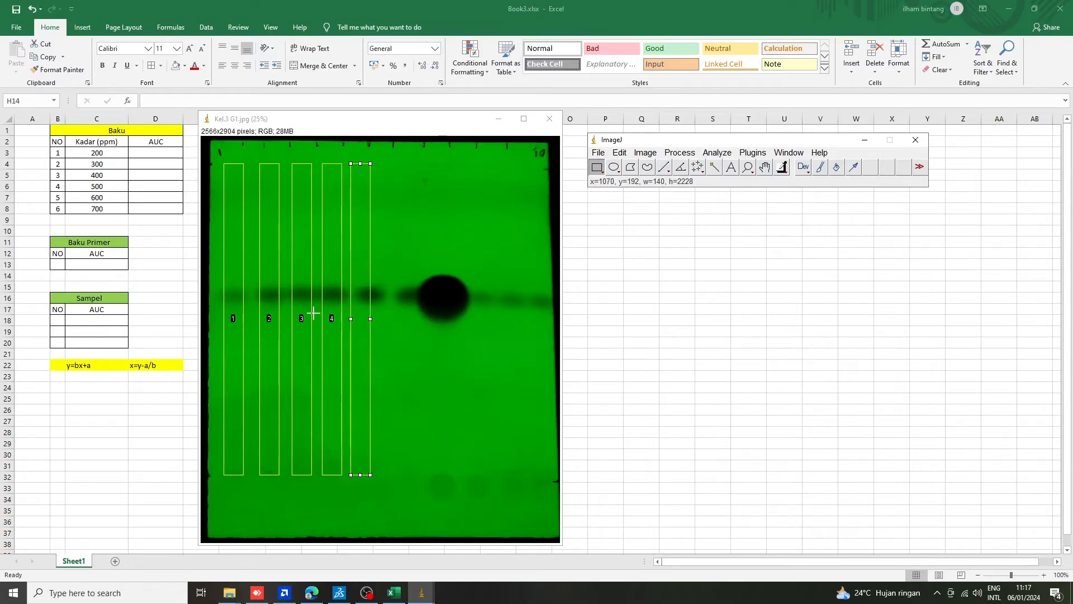
pyautogui.press('Right')
pyautogui.press('Right')
pyautogui.press('Right')
pyautogui.press('Right')
pyautogui.press('Right')
pyautogui.press('Right')
pyautogui.press('Right')
pyautogui.press('Right')
pyautogui.press('Right')
pyautogui.press('Right')
pyautogui.press('Right')
pyautogui.press('Right')
pyautogui.press('Right')
pyautogui.press('Right')
pyautogui.press('Right')
pyautogui.press('Right')
pyautogui.press('Right')
pyautogui.press('Right')
pyautogui.press('Right')
pyautogui.press('Right')
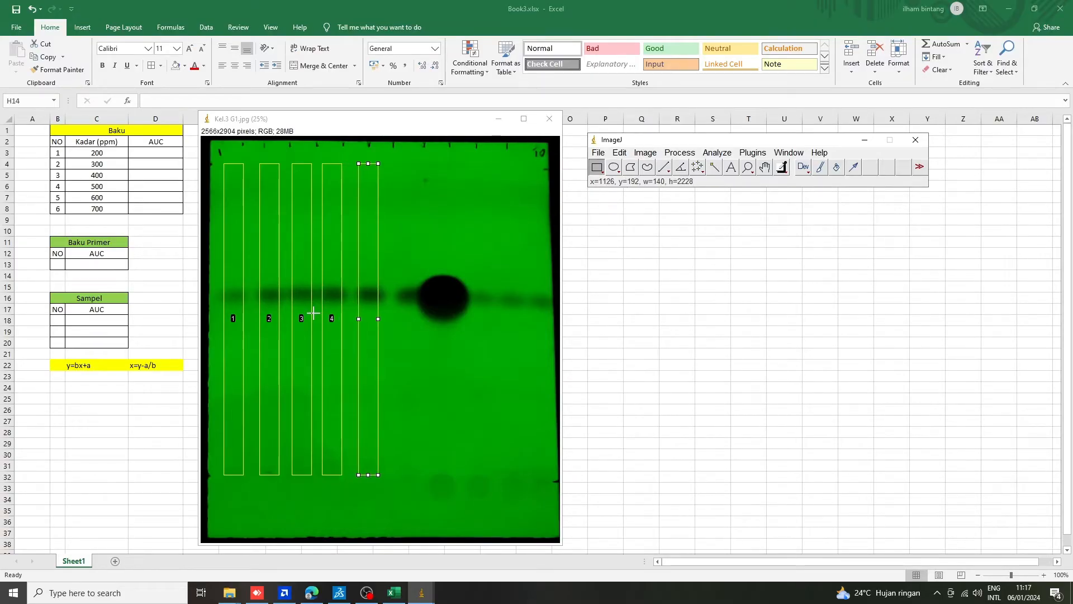
pyautogui.press('2')
# Move the lane rectangle onto the sixth spot, just before the large dark spot at about x=1399, and register it as lane 6.
pyautogui.press('Right')
pyautogui.press('Right')
pyautogui.press('Right')
pyautogui.press('Right')
pyautogui.press('Right')
pyautogui.press('Right')
pyautogui.press('Right')
pyautogui.press('Right')
pyautogui.press('Right')
pyautogui.press('Right')
pyautogui.press('Right')
pyautogui.press('Right')
pyautogui.press('Right')
pyautogui.press('Right')
pyautogui.press('Right')
pyautogui.press('Right')
pyautogui.press('Right')
pyautogui.press('Right')
pyautogui.press('Right')
pyautogui.press('Right')
pyautogui.press('Right')
pyautogui.press('Right')
pyautogui.press('Right')
pyautogui.press('Right')
pyautogui.press('Right')
pyautogui.press('Right')
pyautogui.press('Right')
pyautogui.press('Right')
pyautogui.press('Right')
pyautogui.press('Right')
pyautogui.press('Right')
pyautogui.press('Right')
pyautogui.press('Right')
pyautogui.press('Right')
pyautogui.press('Right')
pyautogui.press('Right')
pyautogui.press('Right')
pyautogui.press('Right')
pyautogui.press('Right')
pyautogui.press('Right')
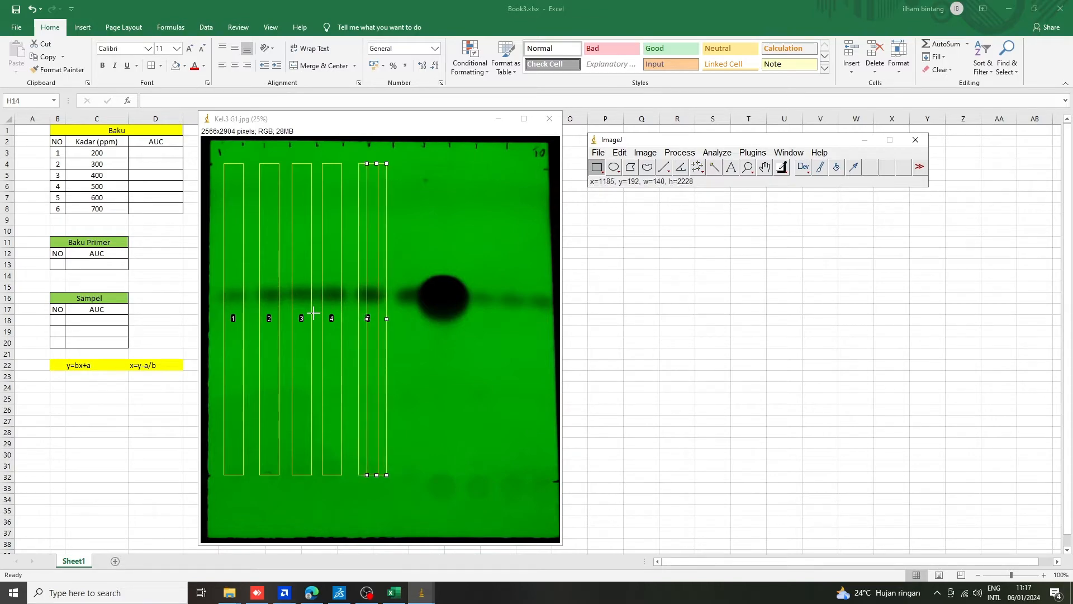
pyautogui.press('Right')
pyautogui.press('Right')
pyautogui.press('Right')
pyautogui.press('Right')
pyautogui.press('Right')
pyautogui.press('Right')
pyautogui.press('Right')
pyautogui.press('Right')
pyautogui.press('Right')
pyautogui.press('Right')
pyautogui.press('Right')
pyautogui.press('Right')
pyautogui.press('Right')
pyautogui.press('Right')
pyautogui.press('Right')
pyautogui.press('Right')
pyautogui.press('Right')
pyautogui.press('Right')
pyautogui.press('Right')
pyautogui.press('Right')
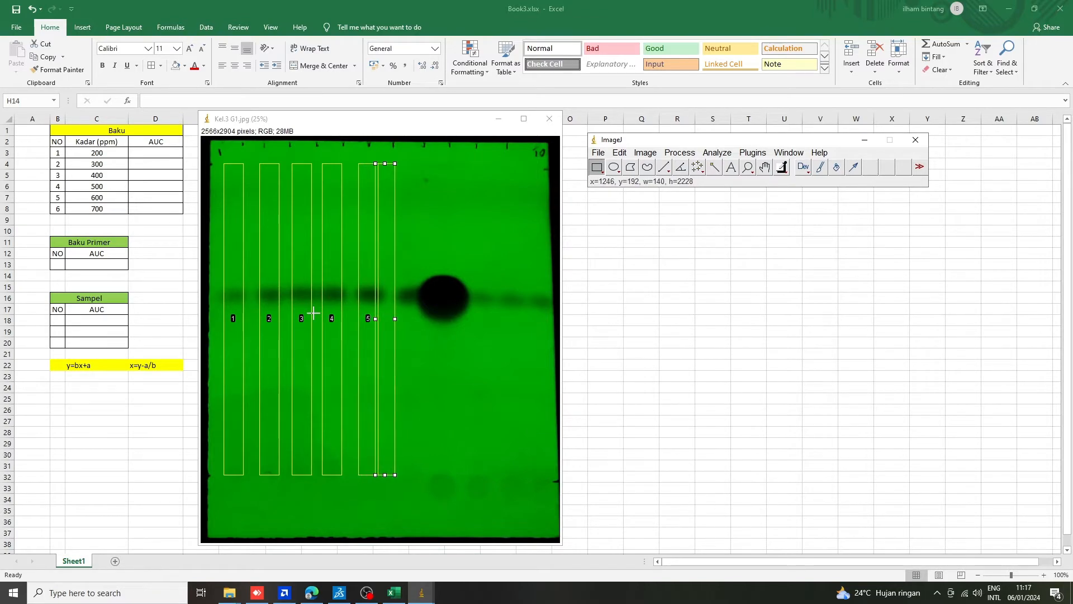
pyautogui.press('Right')
pyautogui.press('Right')
pyautogui.press('Right')
pyautogui.press('Right')
pyautogui.press('Right')
pyautogui.press('Right')
pyautogui.press('Right')
pyautogui.press('Right')
pyautogui.press('Right')
pyautogui.press('Right')
pyautogui.press('Right')
pyautogui.press('Right')
pyautogui.press('Right')
pyautogui.press('Right')
pyautogui.press('Right')
pyautogui.press('Right')
pyautogui.press('Right')
pyautogui.press('Right')
pyautogui.press('Right')
pyautogui.press('Right')
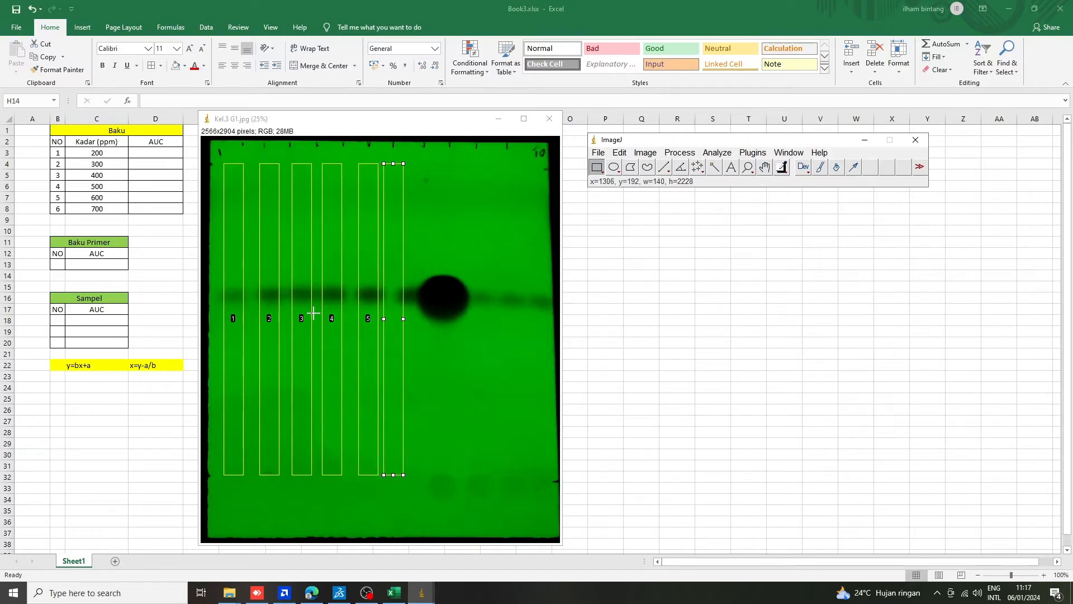
pyautogui.press('Right')
pyautogui.press('Right')
pyautogui.press('Right')
pyautogui.press('Right')
pyautogui.press('Right')
pyautogui.press('Right')
pyautogui.press('Right')
pyautogui.press('Right')
pyautogui.press('Right')
pyautogui.press('Right')
pyautogui.press('Right')
pyautogui.press('Right')
pyautogui.press('Right')
pyautogui.press('Right')
pyautogui.press('Right')
pyautogui.press('Right')
pyautogui.press('Right')
pyautogui.press('Right')
pyautogui.press('Right')
pyautogui.press('Right')
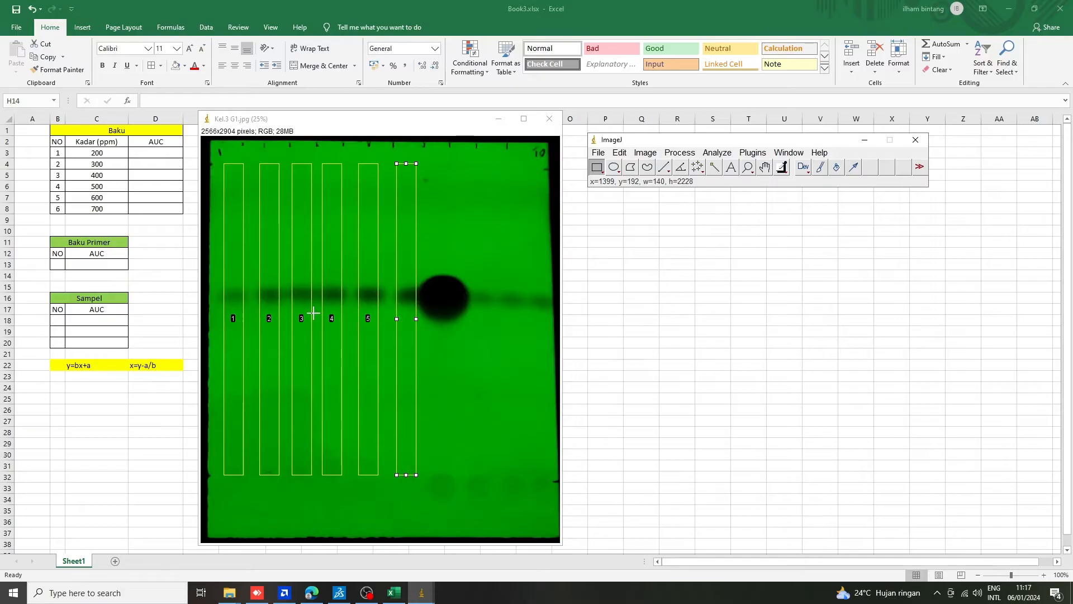
pyautogui.press('2')
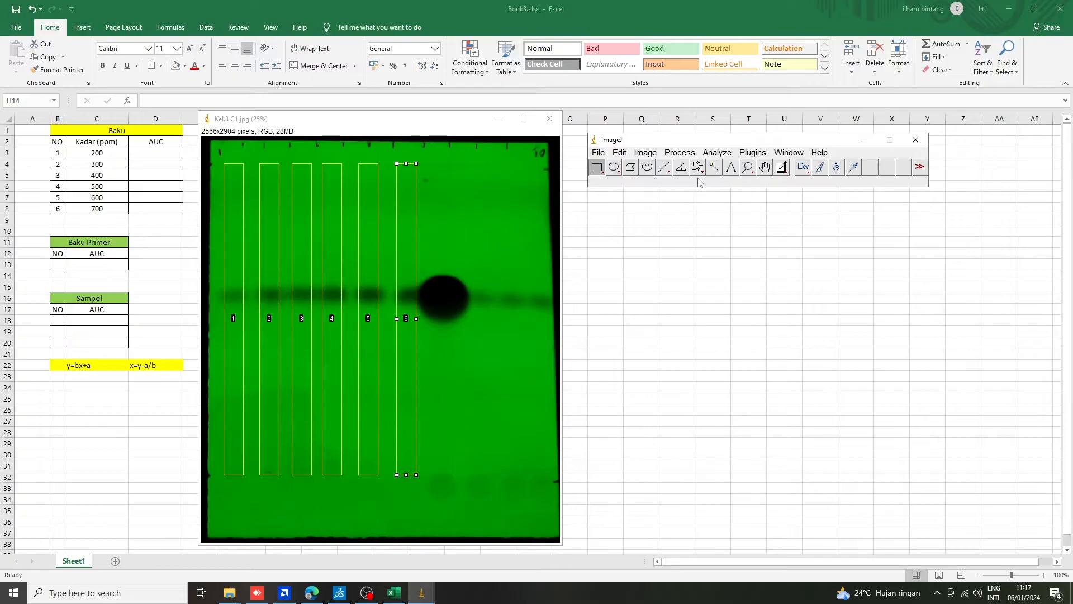
# Plot the intensity profiles of the six marked gel lanes with Plot Lanes.
pyautogui.click(720, 154)
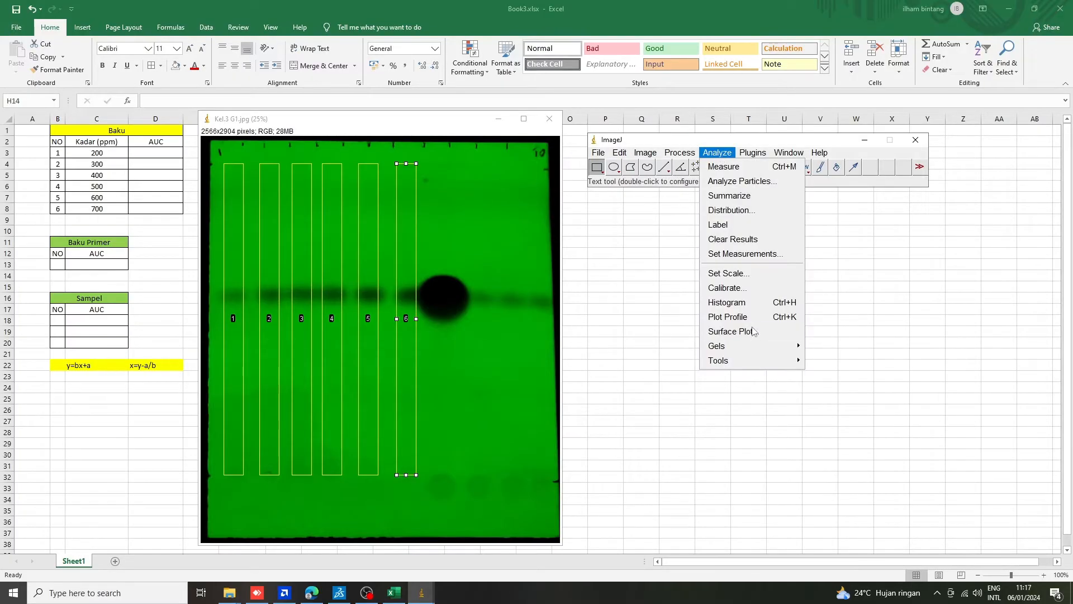
pyautogui.moveTo(755, 348)
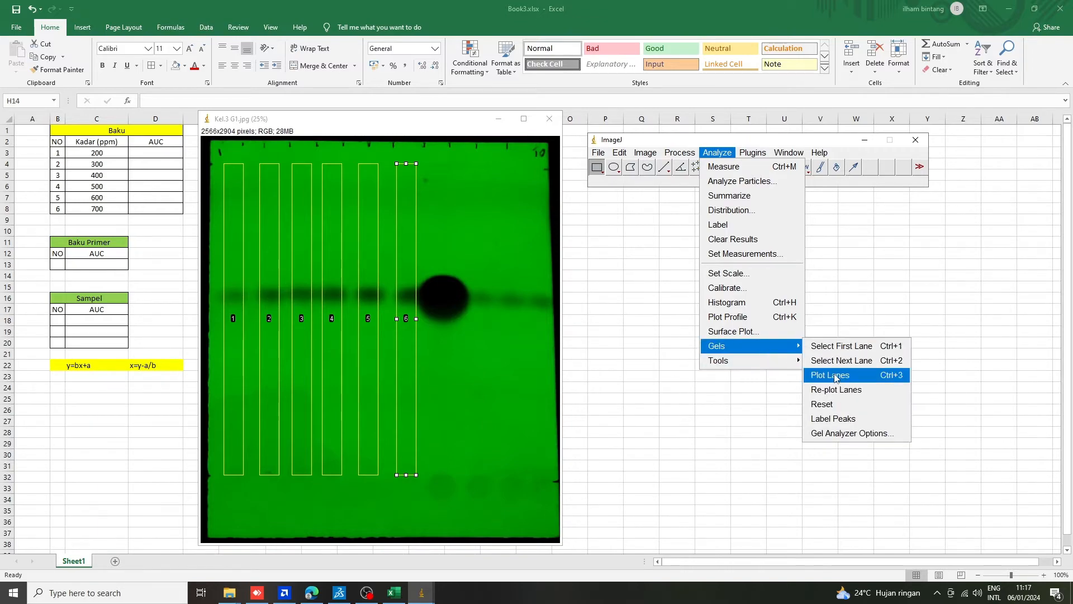
pyautogui.click(830, 375)
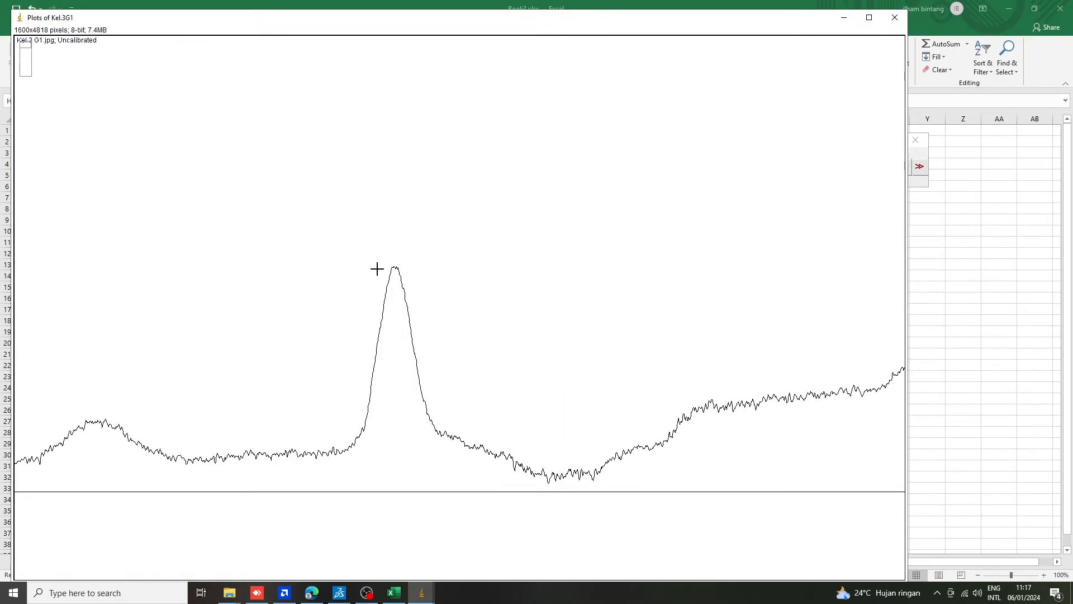
# Examine the lane profile plots, comparing the main peaks of the first and second lanes and where their bases lie.
pyautogui.scroll(-4, 386, 271)
pyautogui.scroll(5, 386, 270)
pyautogui.scroll(-6, 387, 272)
pyautogui.scroll(3, 387, 273)
pyautogui.scroll(-2, 404, 297)
pyautogui.scroll(-2, 405, 296)
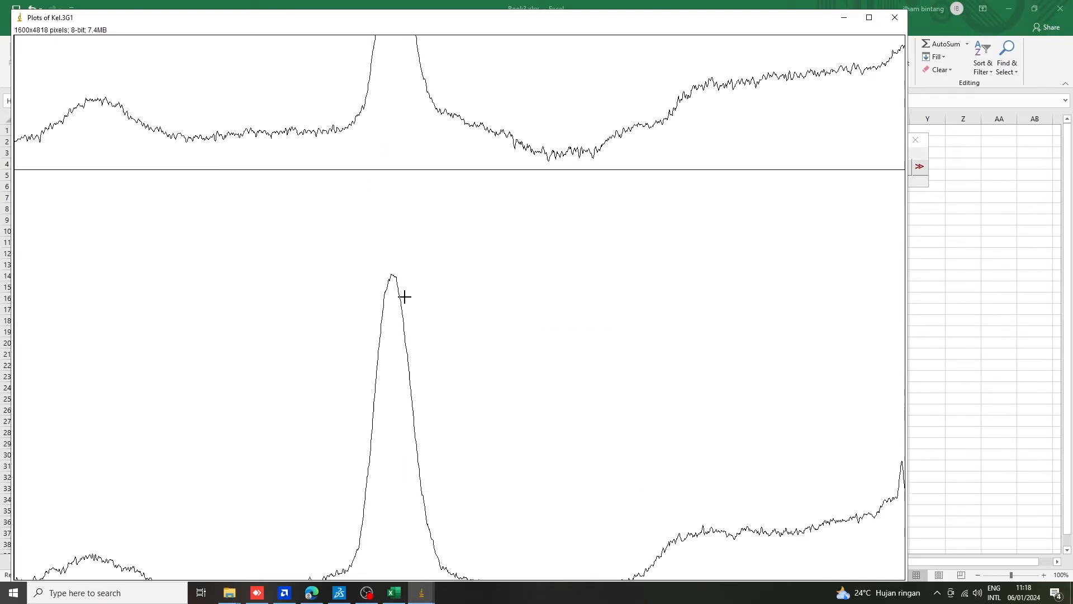
pyautogui.scroll(4, 404, 297)
pyautogui.scroll(-3, 404, 297)
pyautogui.scroll(3, 405, 297)
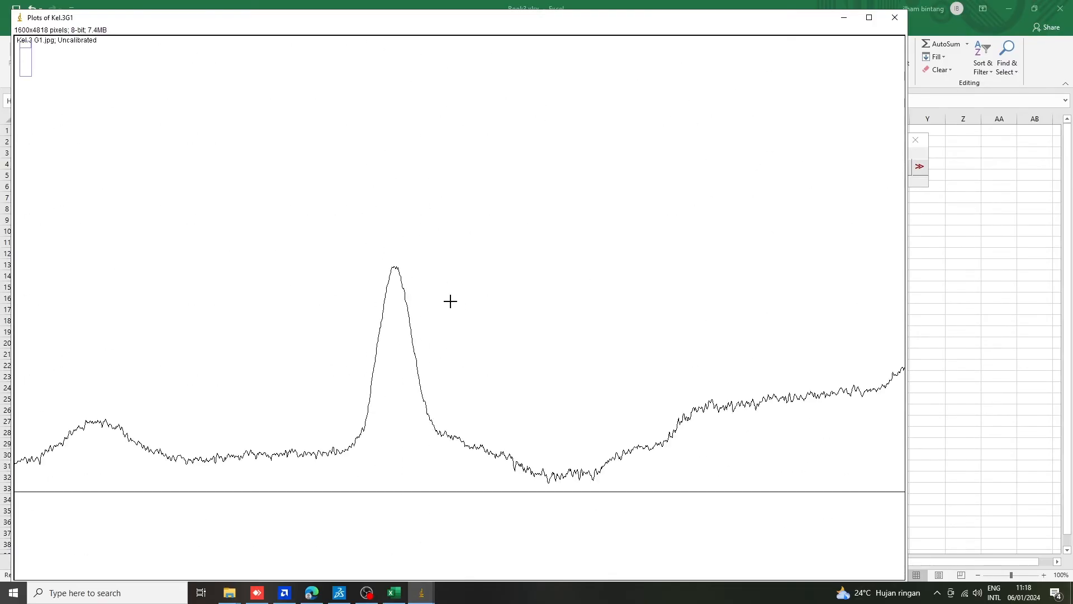
pyautogui.scroll(-1, 431, 308)
pyautogui.scroll(1, 431, 309)
pyautogui.scroll(-4, 431, 309)
pyautogui.scroll(3, 431, 308)
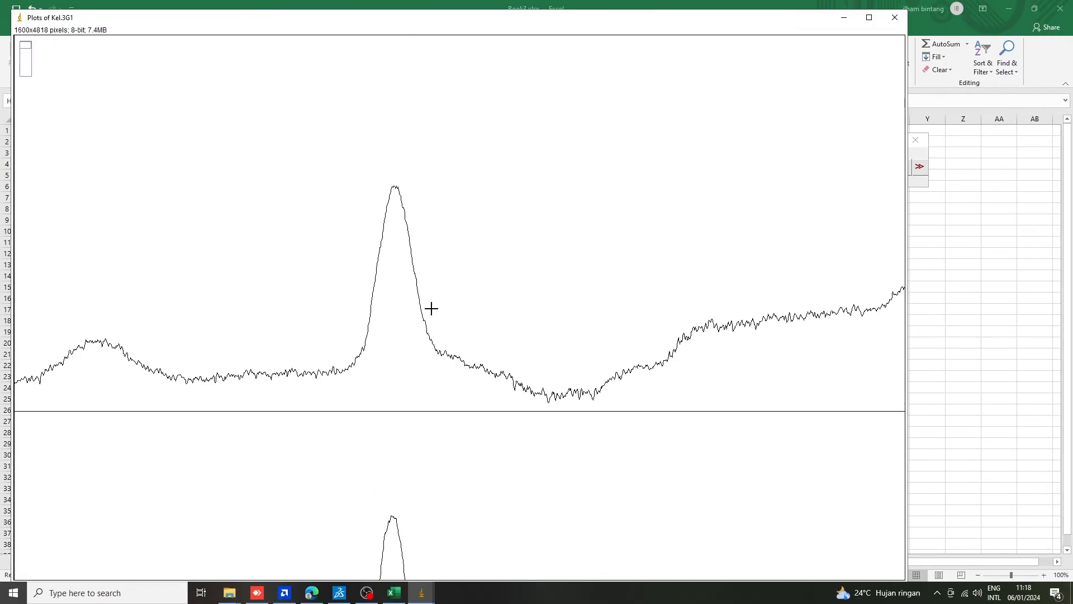
pyautogui.scroll(-1, 431, 308)
pyautogui.scroll(3, 350, 282)
pyautogui.scroll(-5, 350, 283)
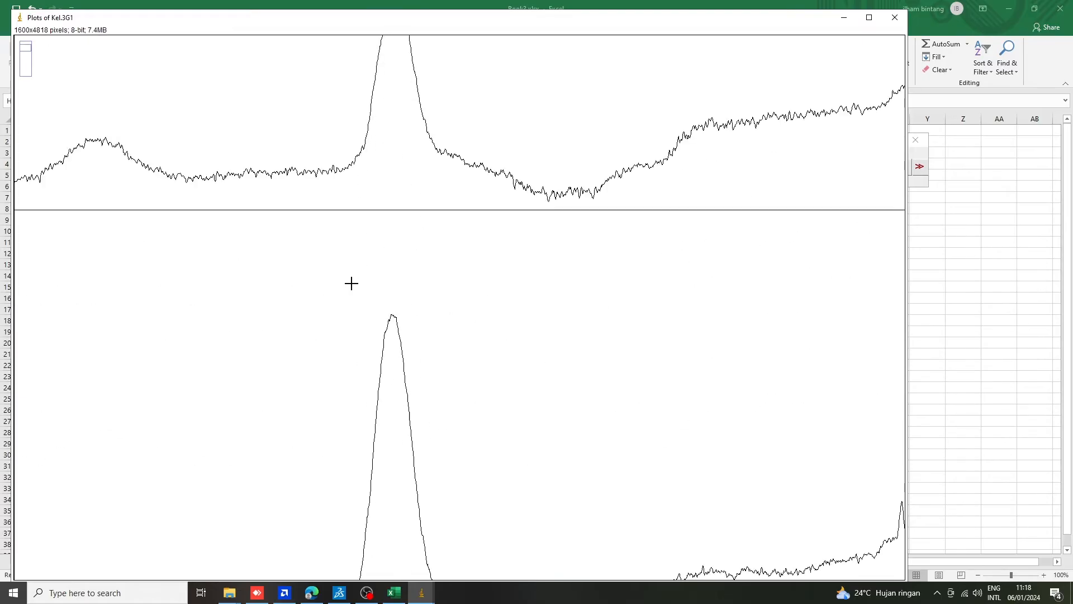
pyautogui.scroll(5, 351, 283)
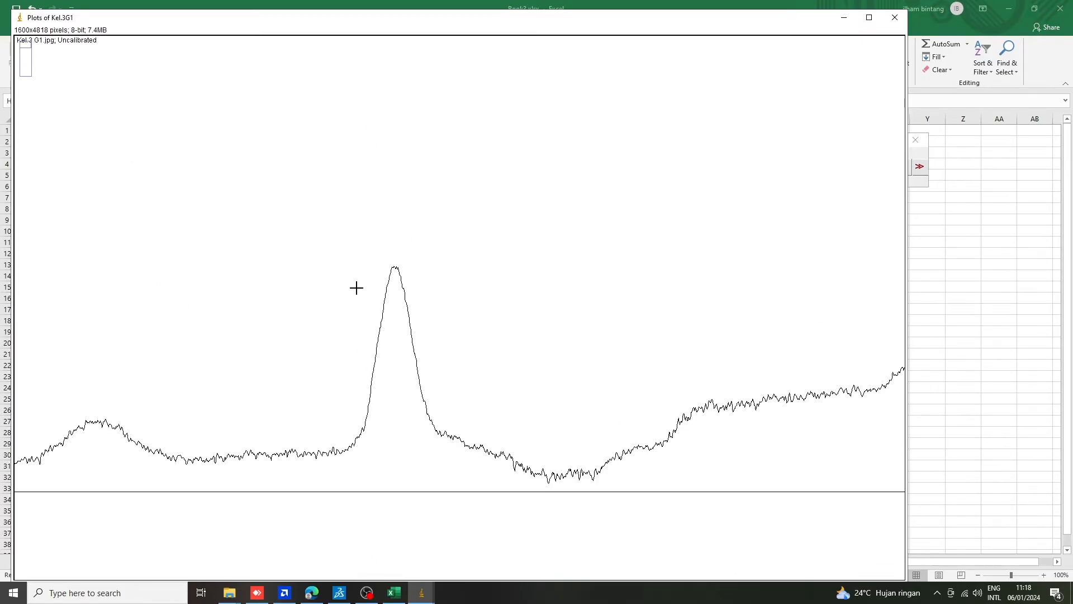
pyautogui.scroll(-4, 405, 292)
pyautogui.scroll(3, 405, 294)
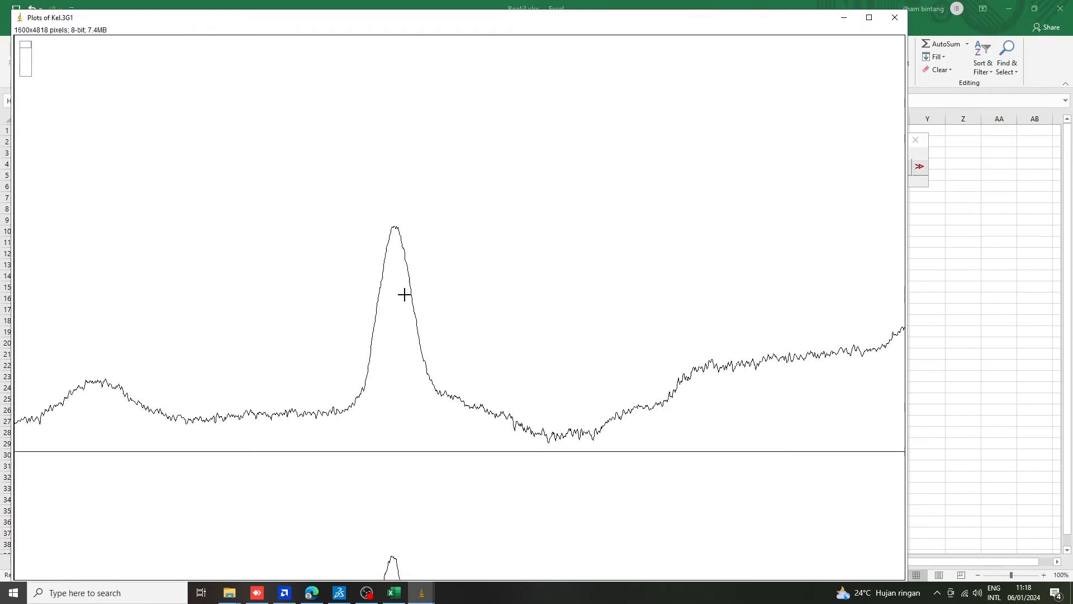
pyautogui.scroll(1, 405, 294)
pyautogui.scroll(-2, 407, 307)
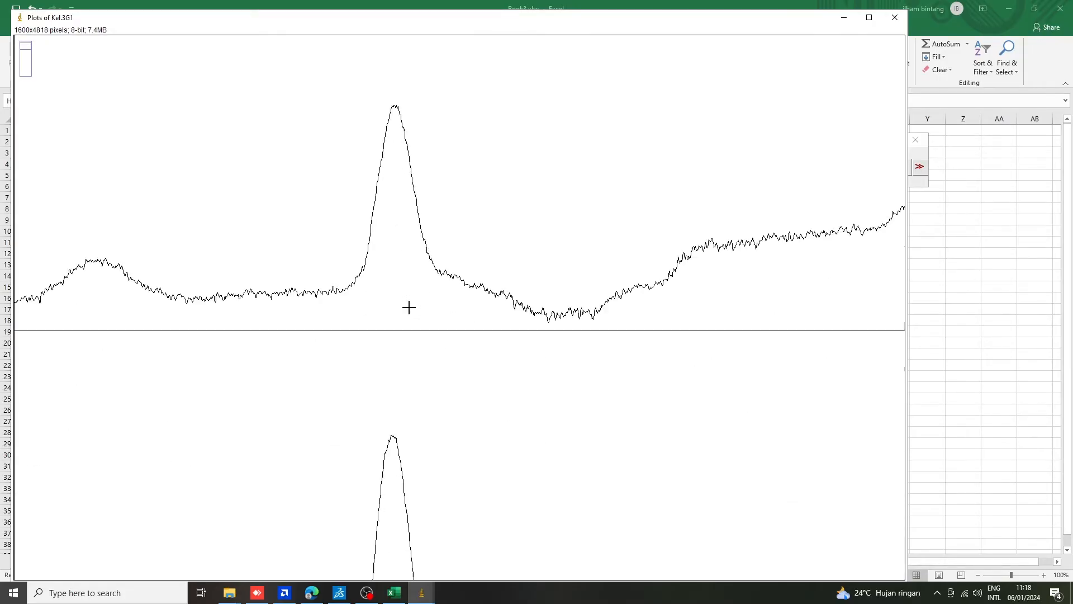
pyautogui.scroll(3, 407, 307)
pyautogui.scroll(-3, 408, 306)
pyautogui.scroll(4, 412, 359)
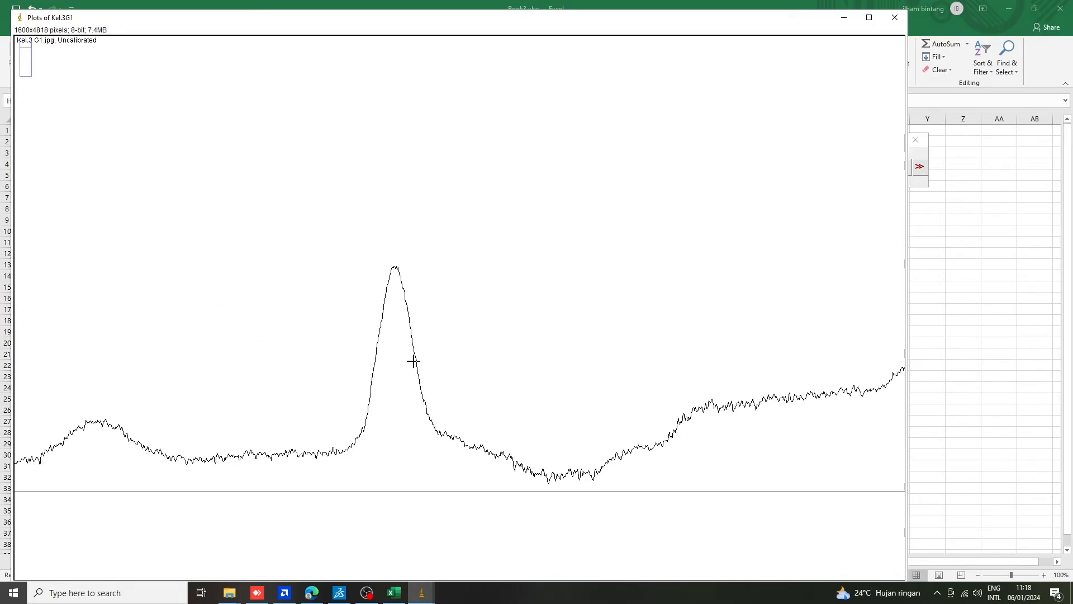
# Draw a straight baseline across the foot of the main peak in the first lane's profile to enclose its area.
pyautogui.scroll(-2, 409, 369)
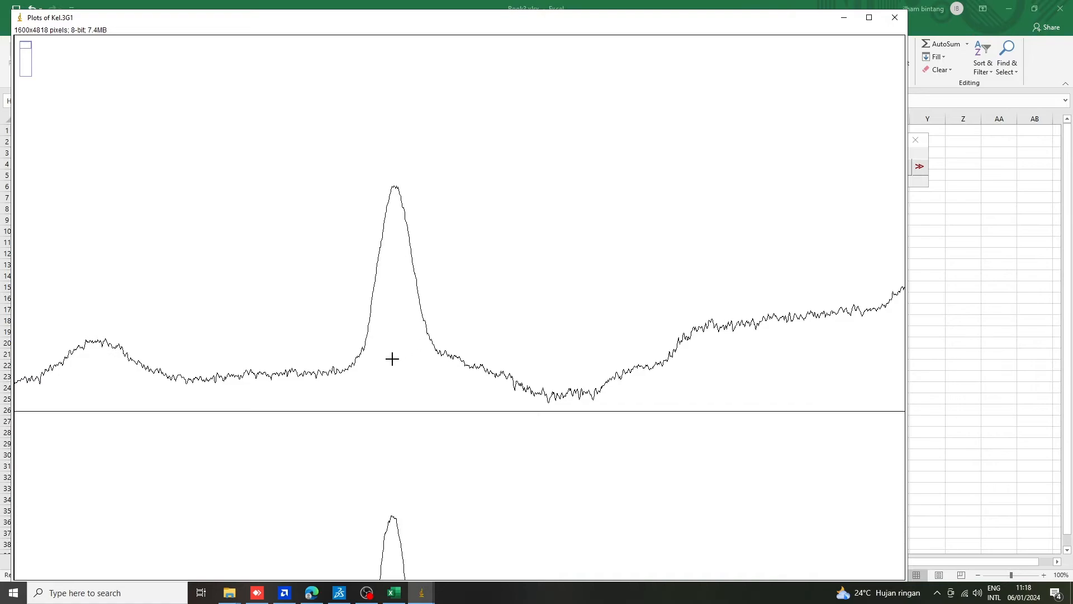
pyautogui.scroll(-1, 392, 359)
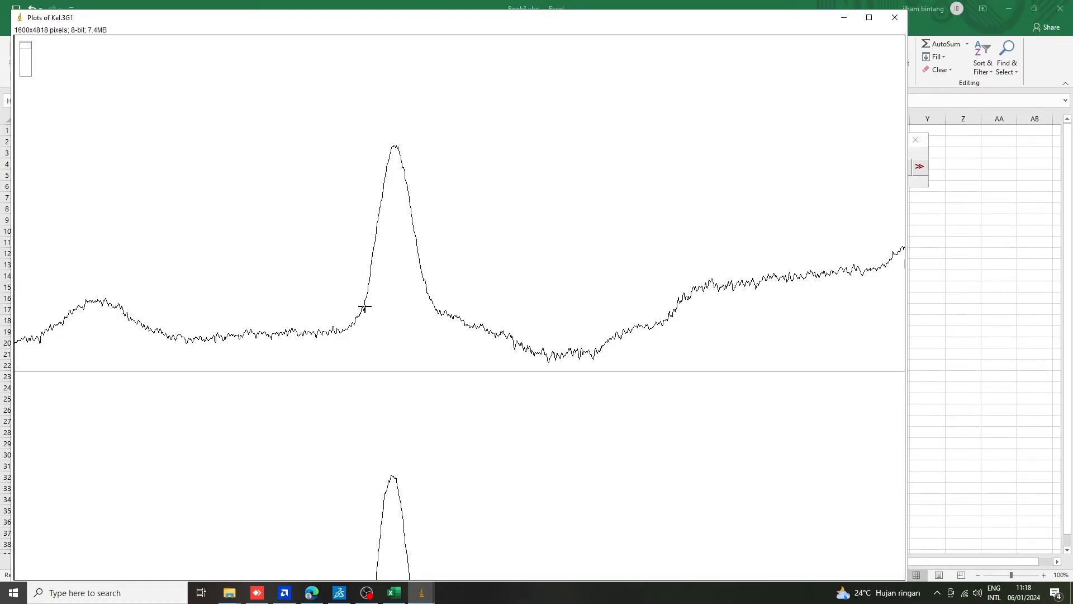
pyautogui.moveTo(364, 307); pyautogui.dragTo(426, 307)
pyautogui.moveTo(443, 316)
pyautogui.mouseDown()
pyautogui.moveTo(456, 318)
pyautogui.moveTo(438, 311)
pyautogui.mouseUp()
pyautogui.scroll(-3, 427, 313)
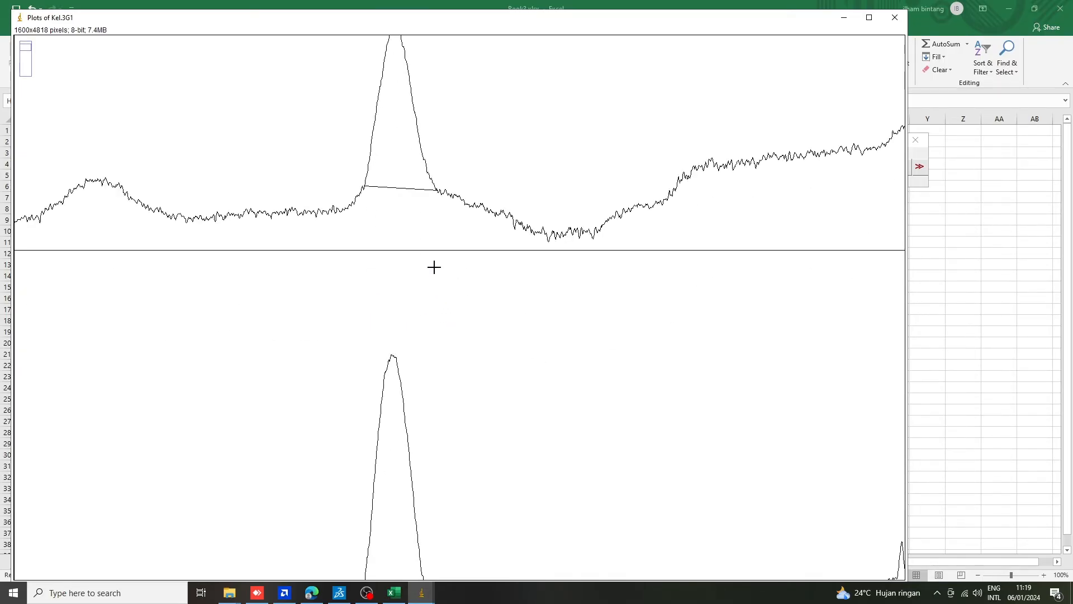
# Close off the main peaks in the second and third lane profiles with straight baselines across their feet.
pyautogui.scroll(-8, 434, 268)
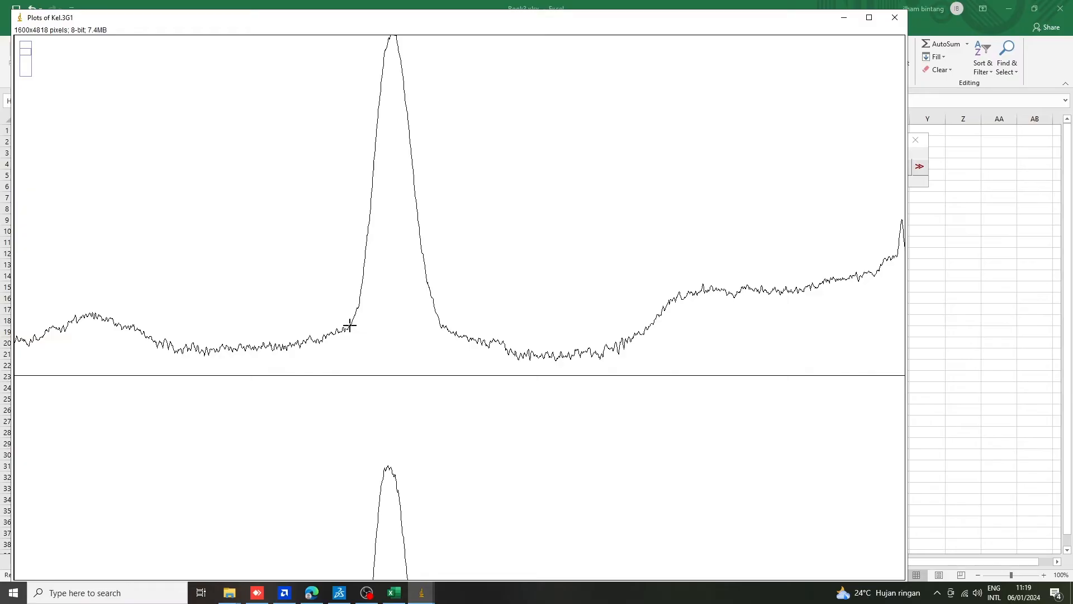
pyautogui.moveTo(351, 324); pyautogui.dragTo(441, 328)
pyautogui.scroll(-11, 423, 346)
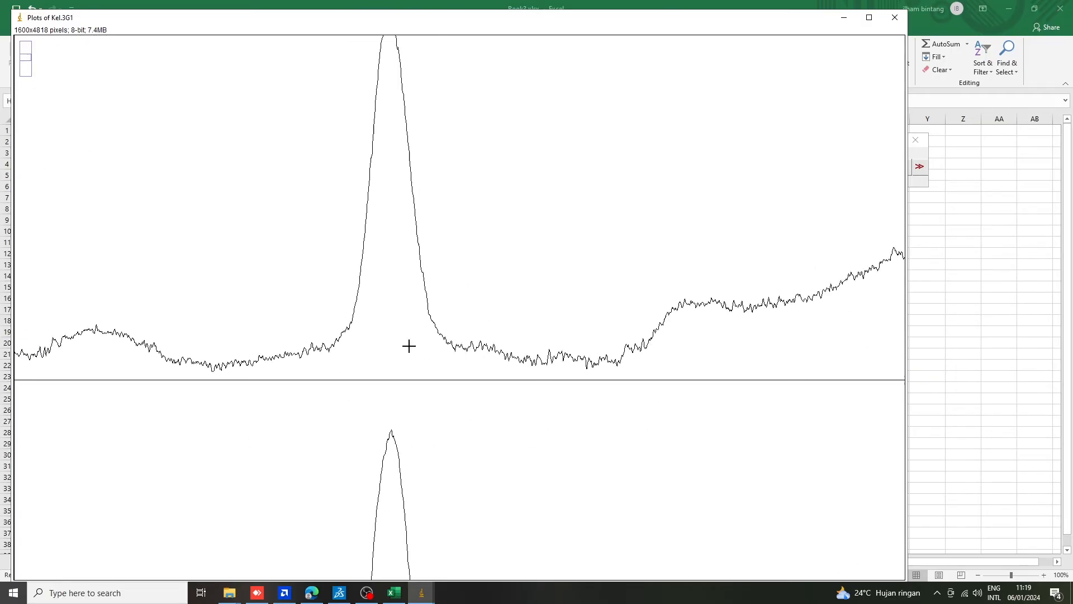
pyautogui.moveTo(346, 328); pyautogui.dragTo(441, 332)
# Draw straight baselines across the feet of the main peaks in the fourth and fifth lane profiles.
pyautogui.scroll(-5, 429, 321)
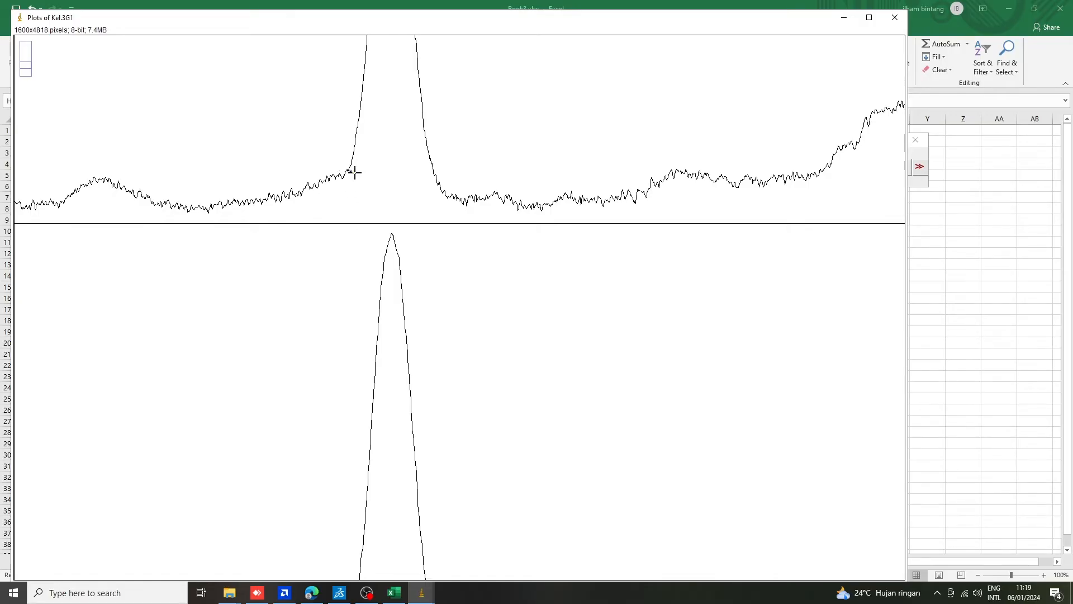
pyautogui.moveTo(348, 170); pyautogui.dragTo(436, 174)
pyautogui.scroll(-4, 413, 218)
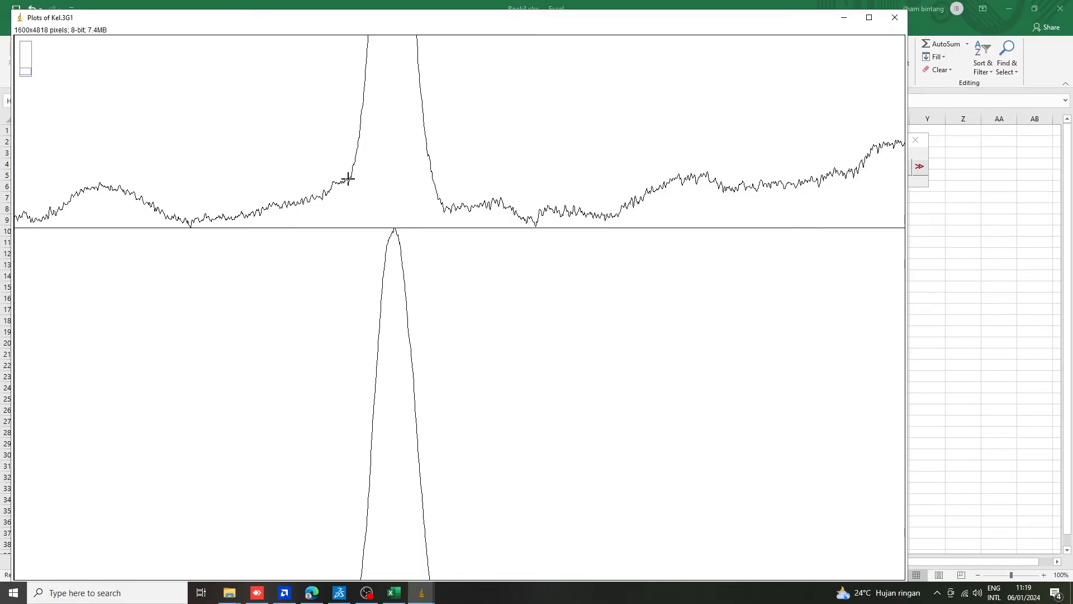
pyautogui.moveTo(357, 187); pyautogui.dragTo(441, 200)
# Enclose the main peak of the sixth lane's profile with a straight baseline across its foot.
pyautogui.scroll(-2, 428, 188)
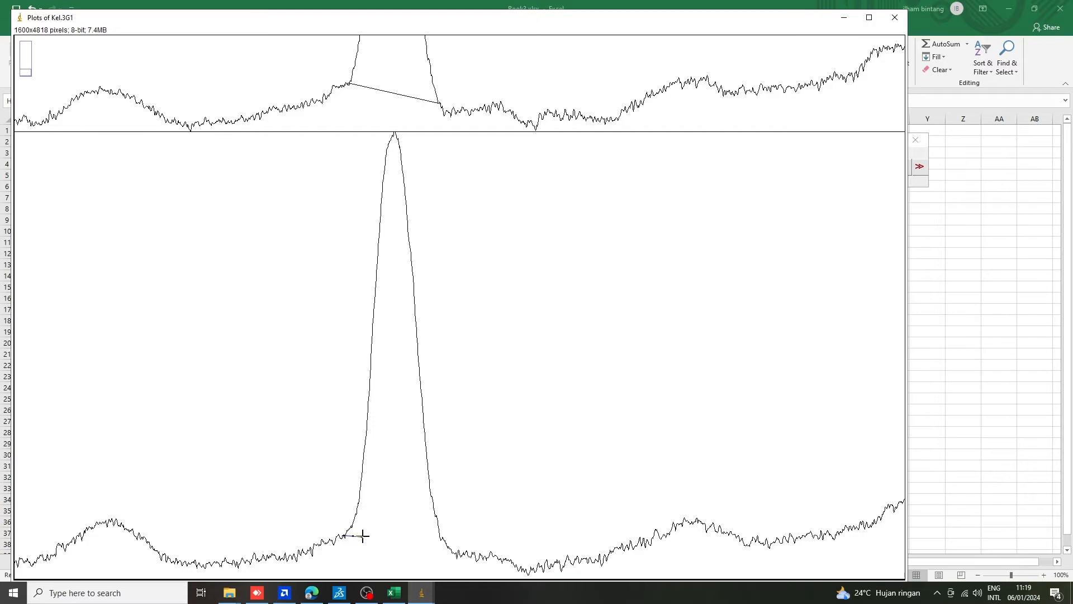
pyautogui.moveTo(363, 536); pyautogui.dragTo(442, 539)
pyautogui.scroll(-6, 510, 371)
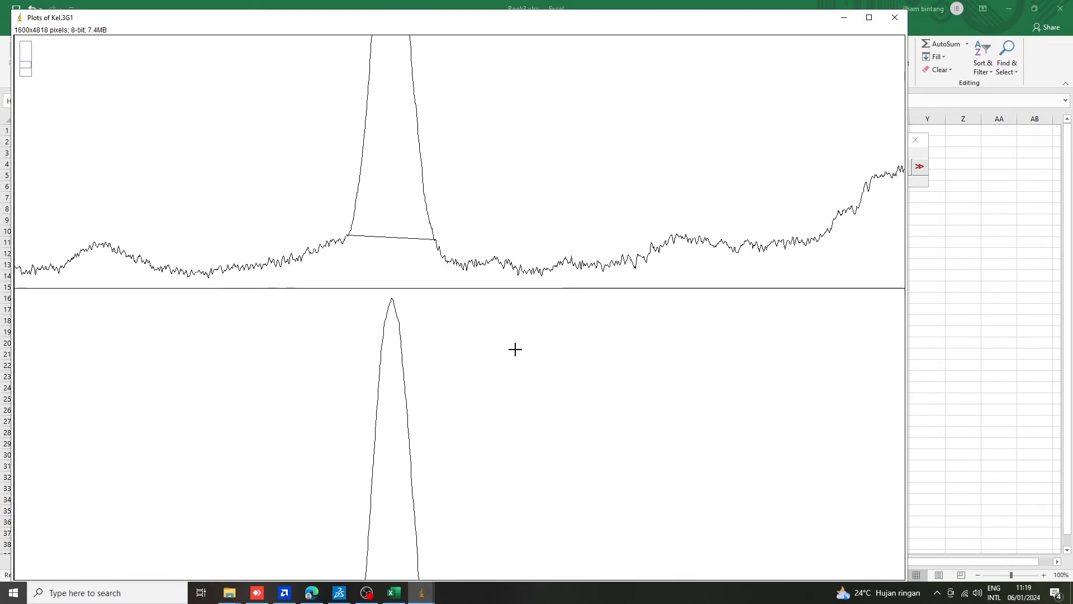
# Measure the area of the first lane's enclosed main peak with the Wand (tracing) tool.
pyautogui.scroll(2, 512, 355)
pyautogui.scroll(-8, 513, 355)
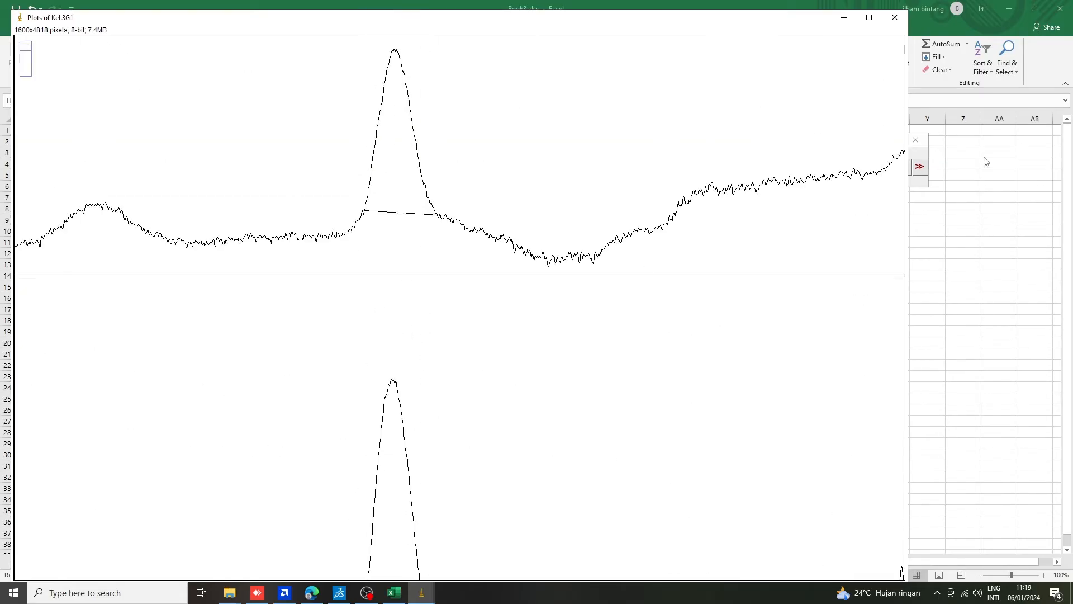
pyautogui.click(927, 158)
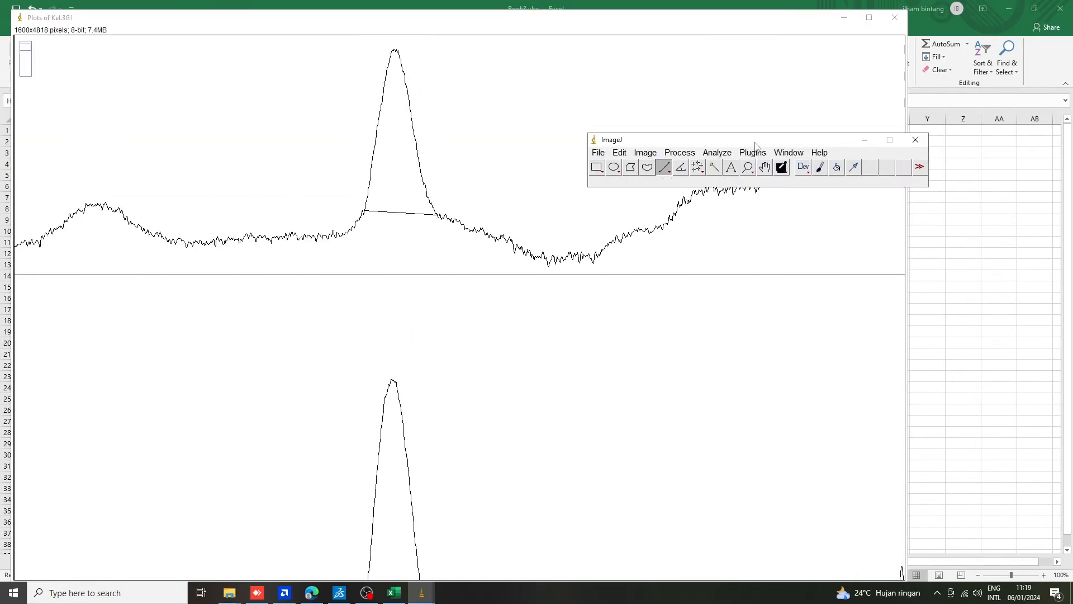
pyautogui.moveTo(756, 143); pyautogui.dragTo(711, 76)
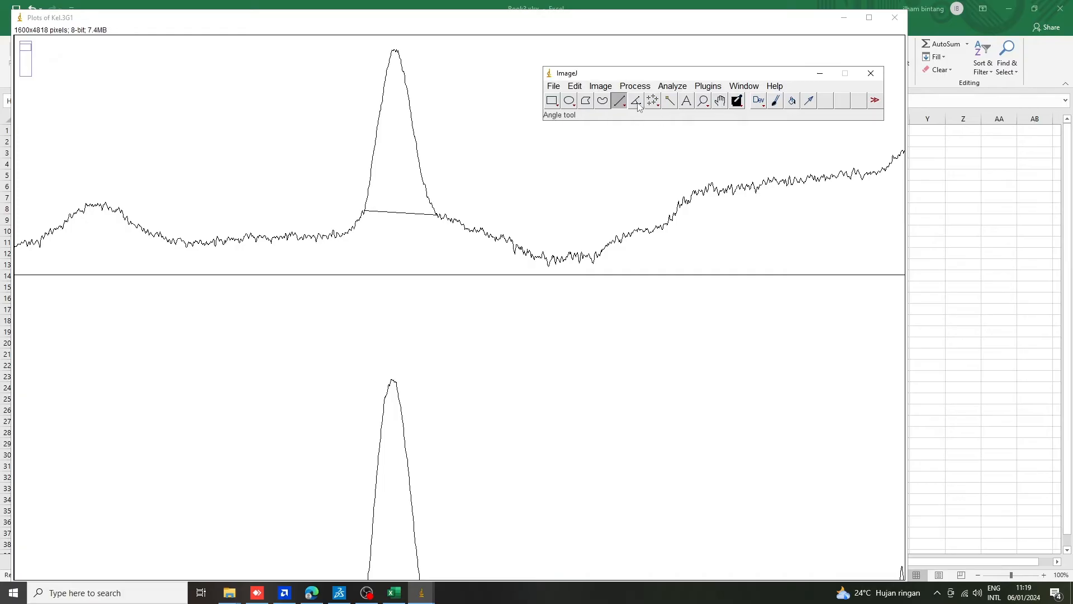
pyautogui.scroll(4, 477, 280)
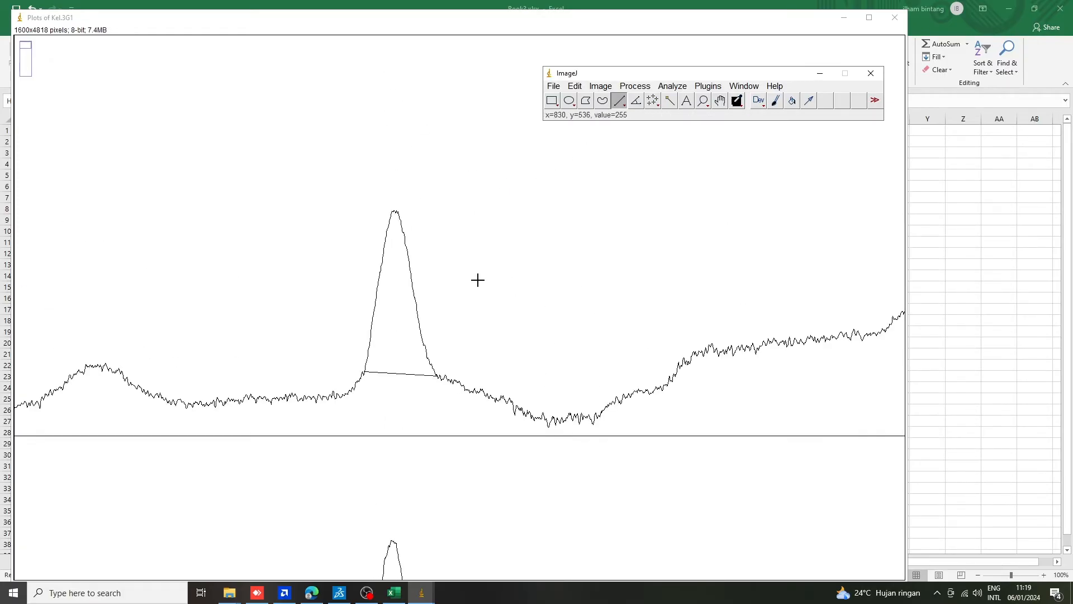
pyautogui.scroll(2, 478, 281)
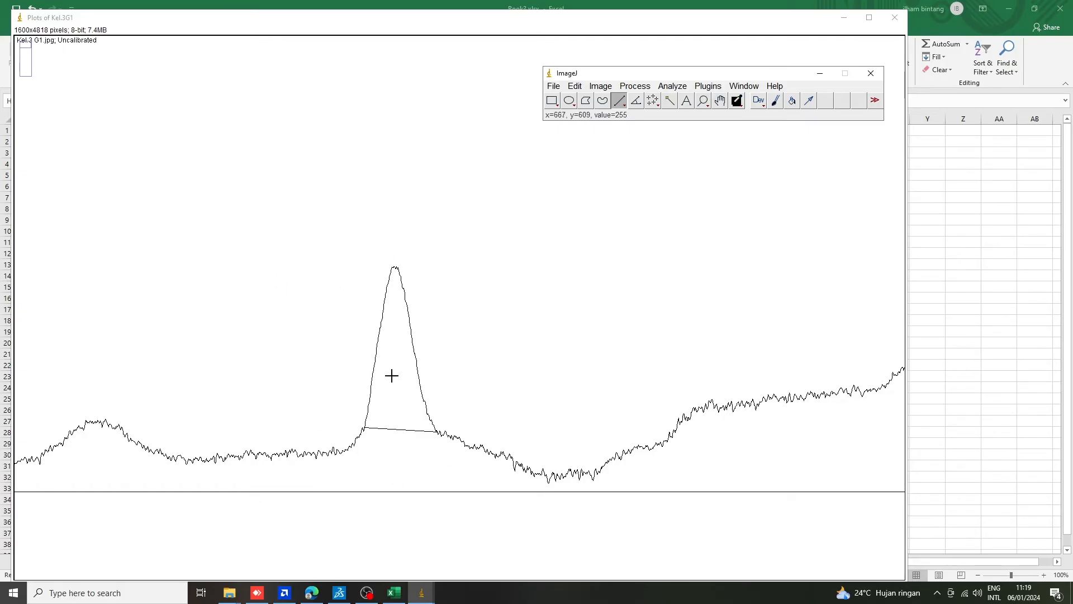
pyautogui.click(671, 103)
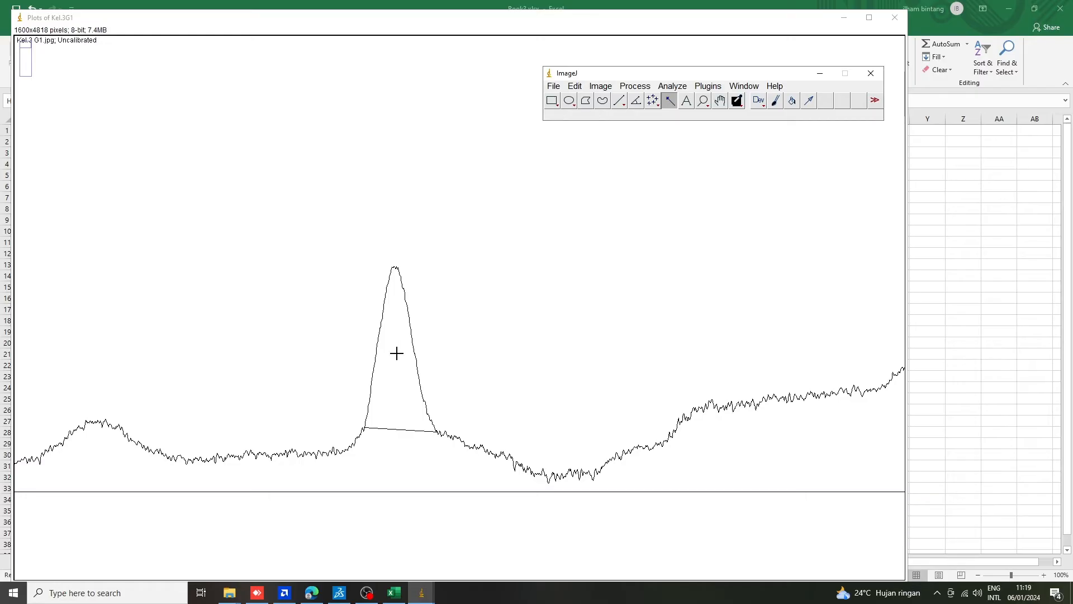
pyautogui.scroll(-1, 395, 359)
pyautogui.scroll(1, 394, 358)
pyautogui.scroll(-3, 395, 358)
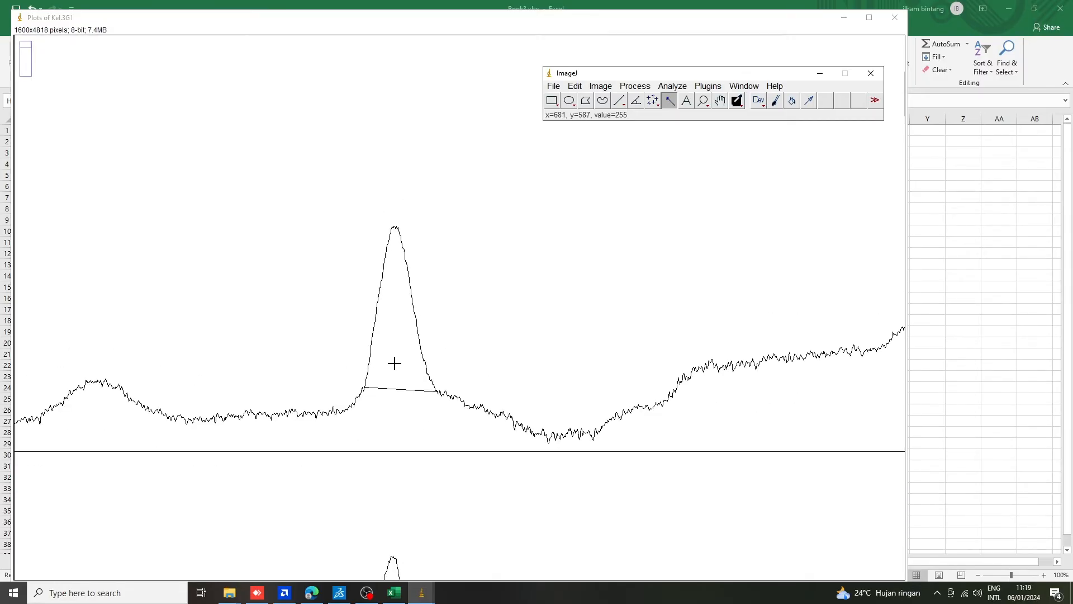
pyautogui.click(397, 244)
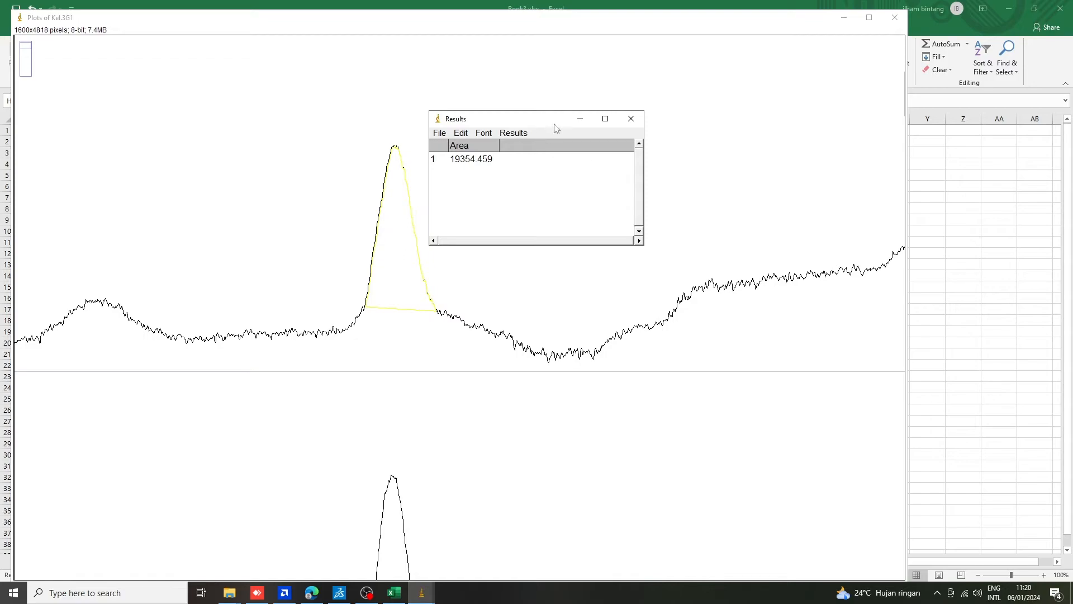
pyautogui.moveTo(556, 128); pyautogui.dragTo(602, 92)
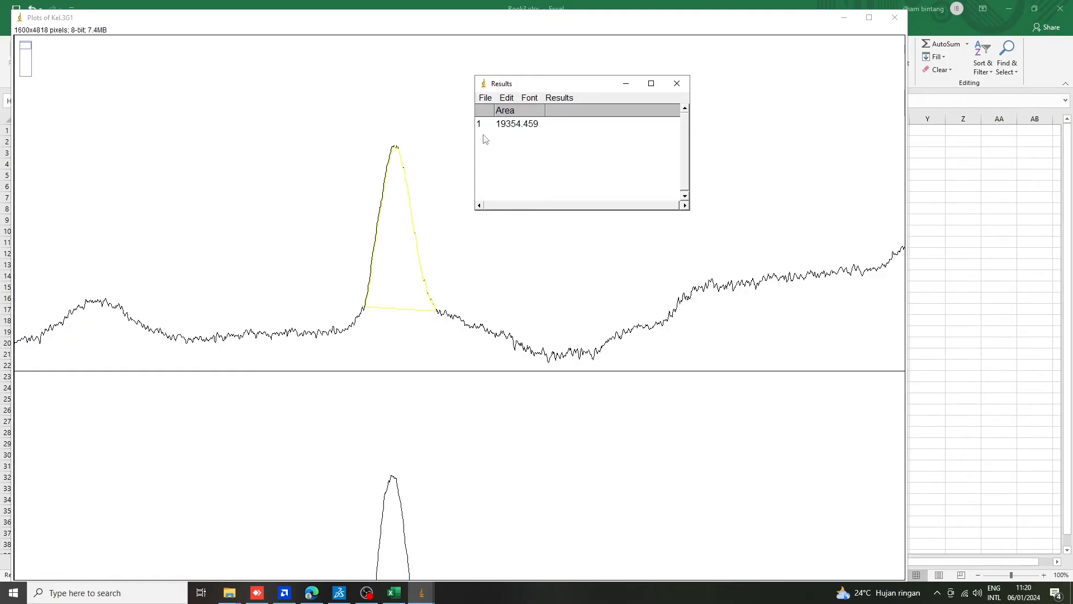
# Measure the areas of the enclosed main peaks in the second through sixth lane profiles with the Wand tool.
pyautogui.scroll(-9, 370, 196)
pyautogui.click(401, 269)
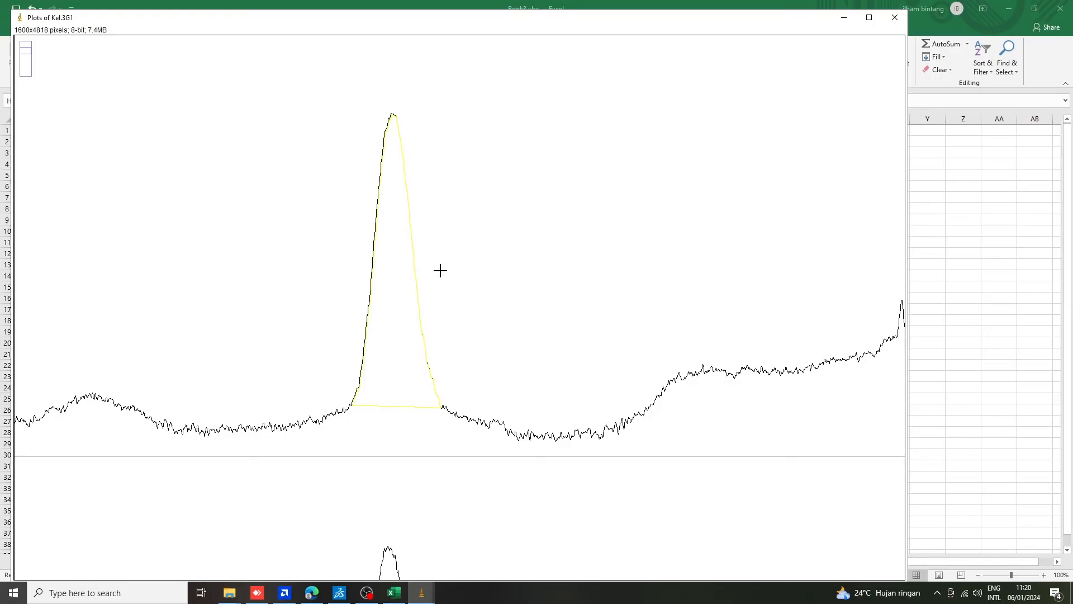
pyautogui.scroll(-6, 439, 532)
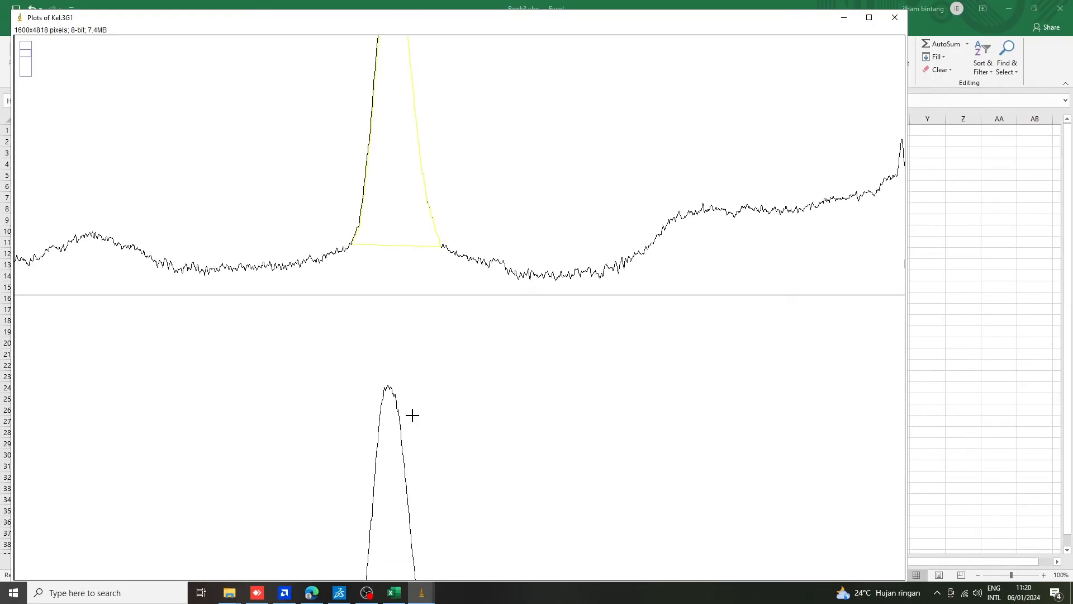
pyautogui.click(390, 374)
pyautogui.scroll(-6, 386, 364)
pyautogui.click(391, 371)
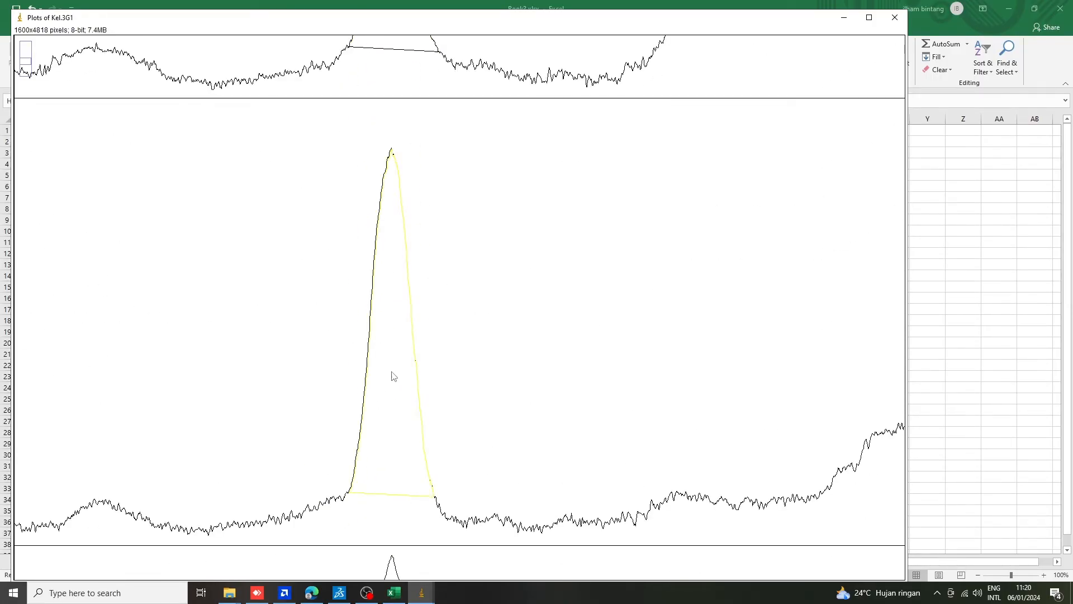
pyautogui.scroll(-5, 391, 367)
pyautogui.click(392, 366)
pyautogui.scroll(-6, 392, 366)
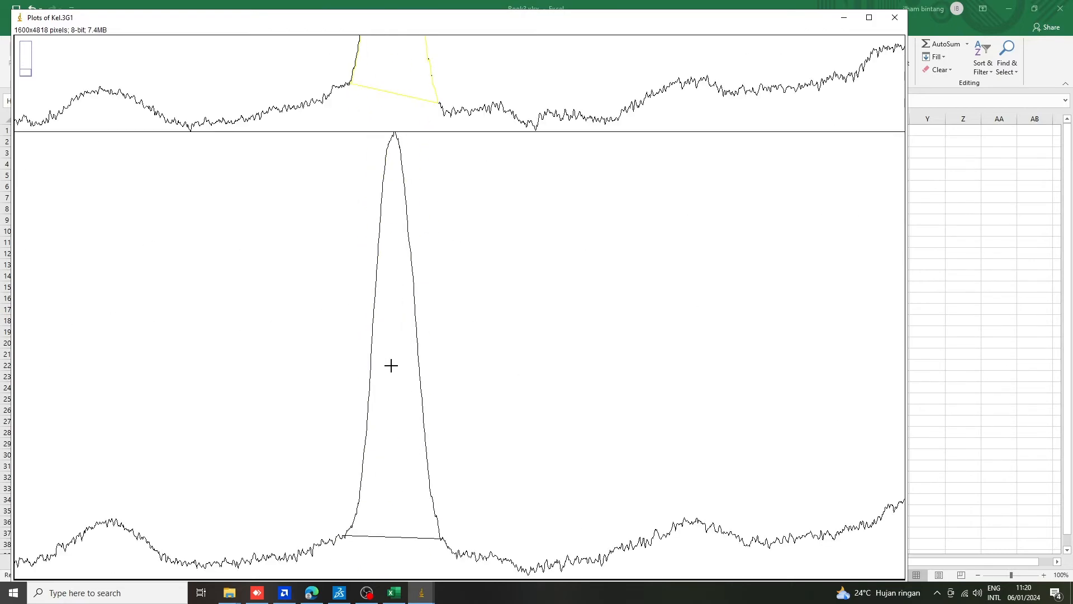
pyautogui.click(391, 364)
# Copy all six rows of the ImageJ results table and paste them into the Excel sheet starting at cell G2.
pyautogui.click(422, 593)
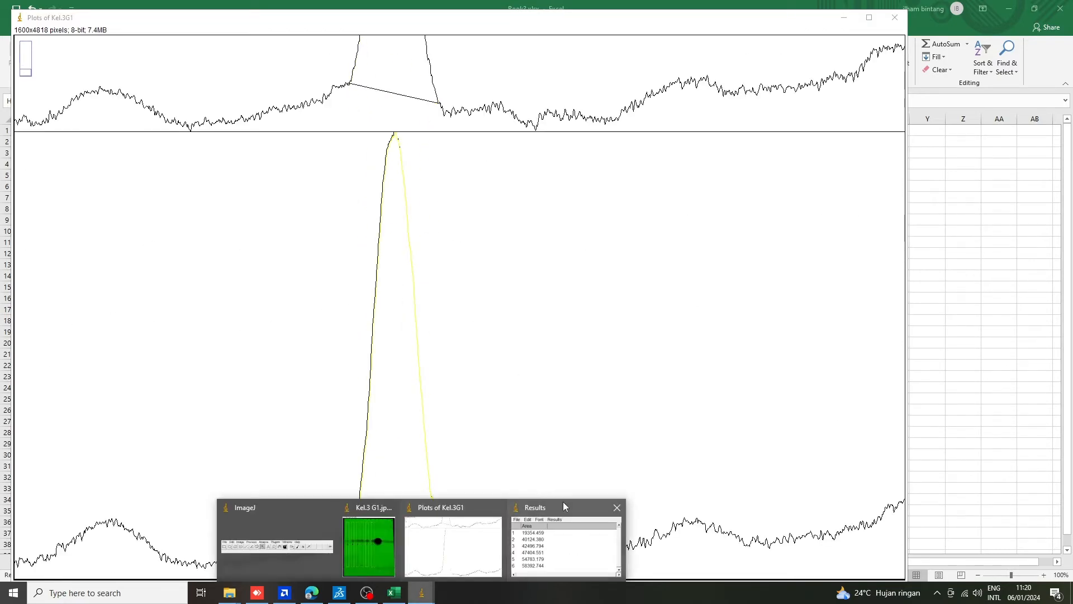
pyautogui.click(553, 556)
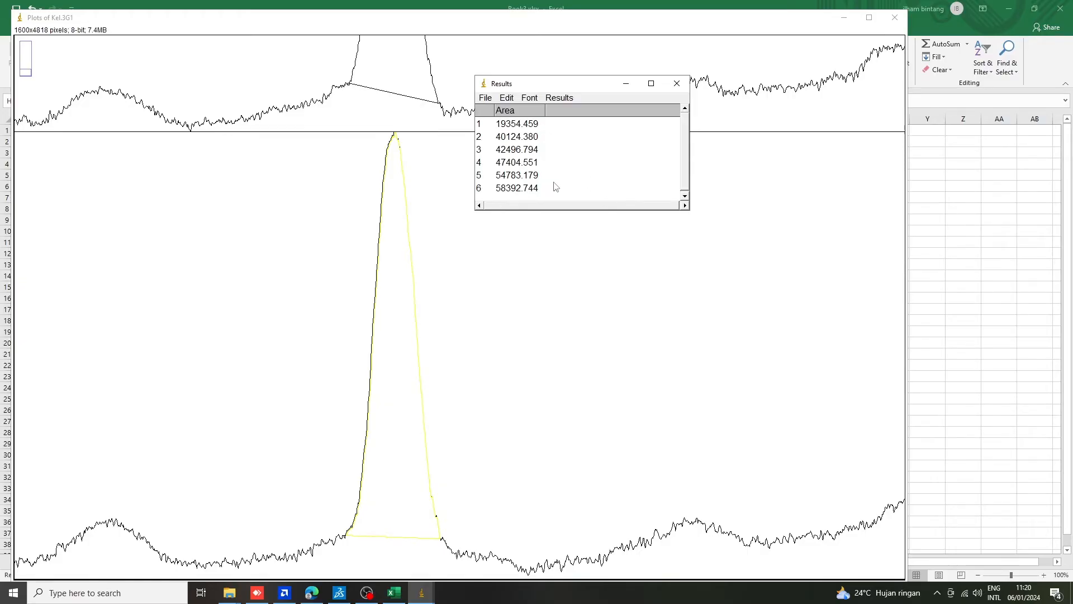
pyautogui.moveTo(555, 187); pyautogui.dragTo(493, 130)
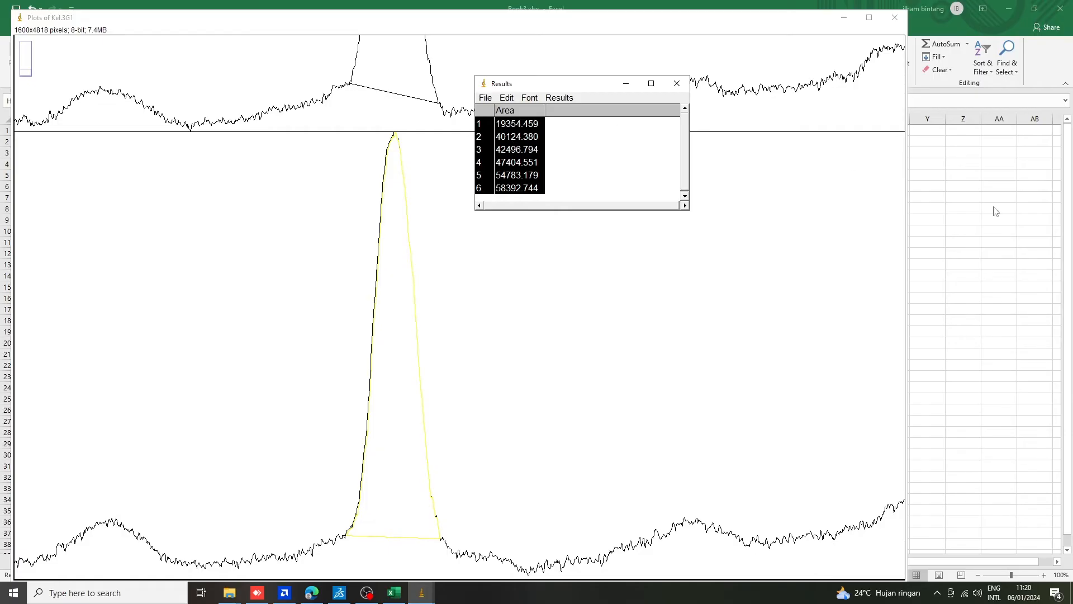
pyautogui.click(972, 210)
pyautogui.click(289, 176)
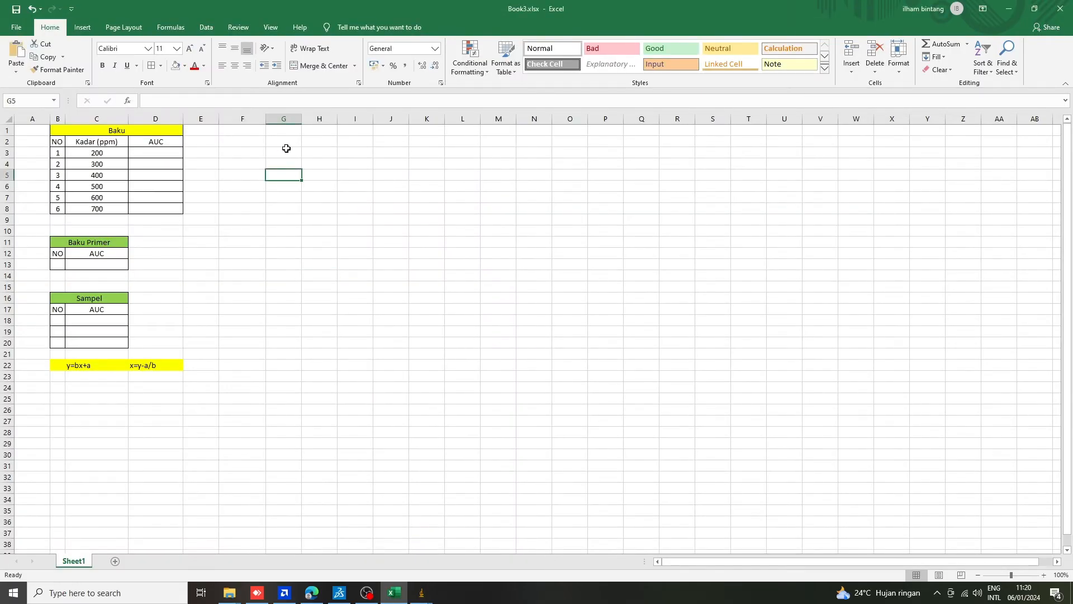
pyautogui.click(288, 144)
pyautogui.write('1\t19354.46 2\t40124.38 3\t42496.79 4\t47404.55 5\t54783.18 6\t58392.74')
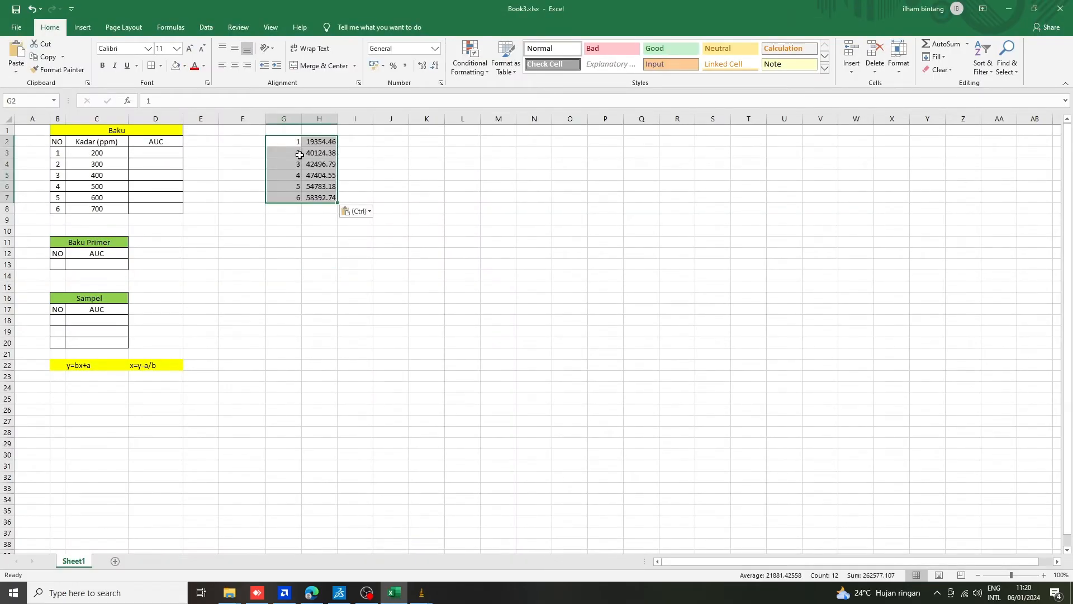
# Copy the six area values from H2:H7 into the AUC column of the Baku table, D3:D8.
pyautogui.click(353, 165)
pyautogui.moveTo(321, 198); pyautogui.dragTo(322, 142)
pyautogui.hotkey('ctrl', 'c')
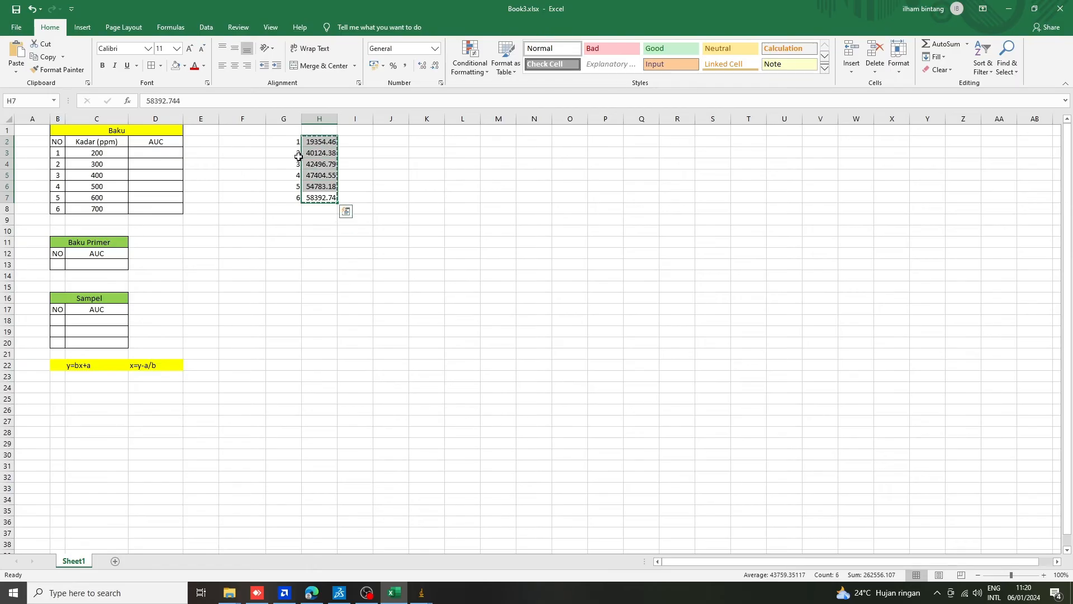
pyautogui.moveTo(180, 153); pyautogui.dragTo(181, 205)
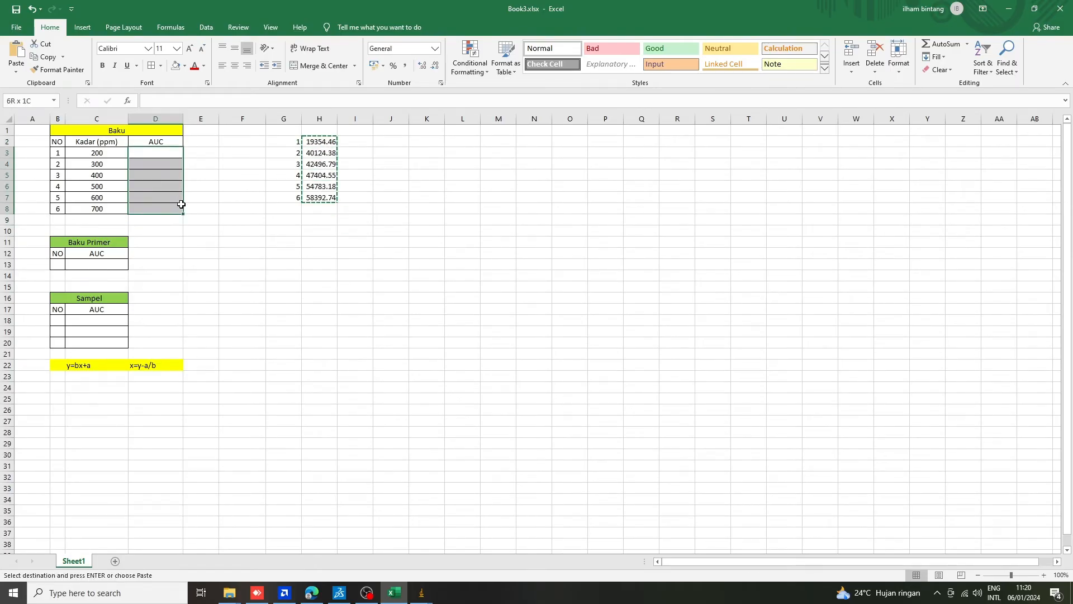
pyautogui.hotkey('ctrl', 'v')
pyautogui.click(462, 231)
# Clear the temporary pasted results in G2:H7 and restore the cell borders of the Baku table's AUC column.
pyautogui.moveTo(288, 143); pyautogui.dragTo(350, 189)
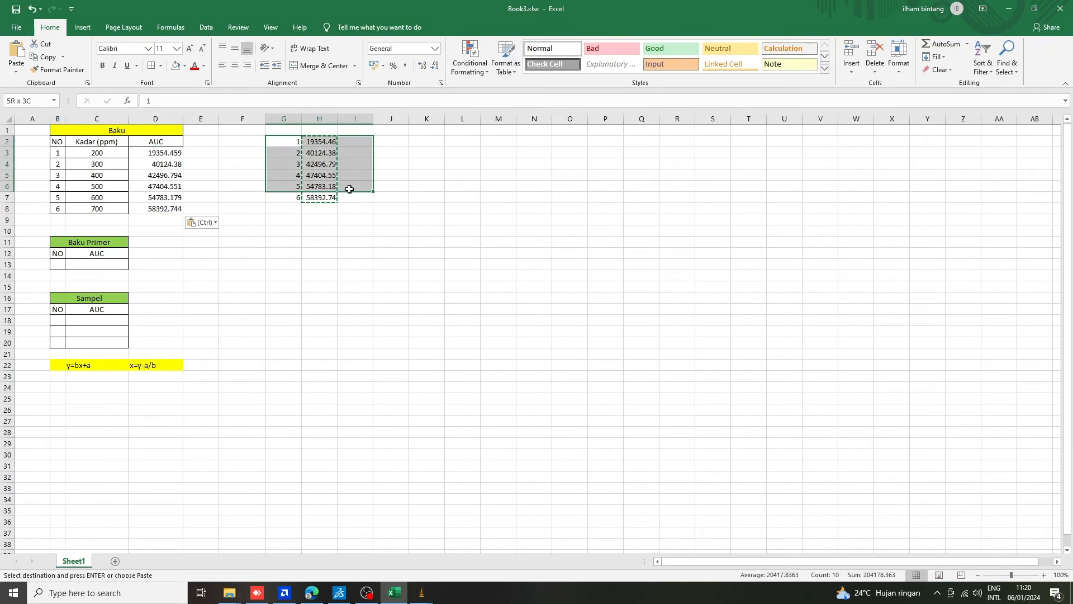
pyautogui.press('Delete')
pyautogui.click(423, 241)
pyautogui.moveTo(284, 175); pyautogui.dragTo(373, 215)
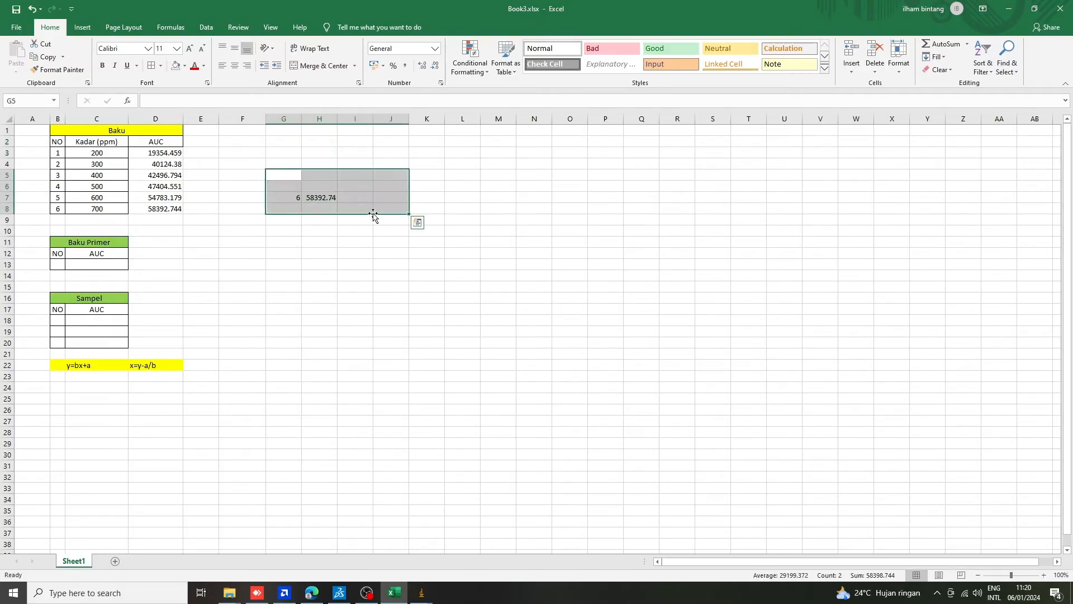
pyautogui.press('Delete')
pyautogui.click(383, 218)
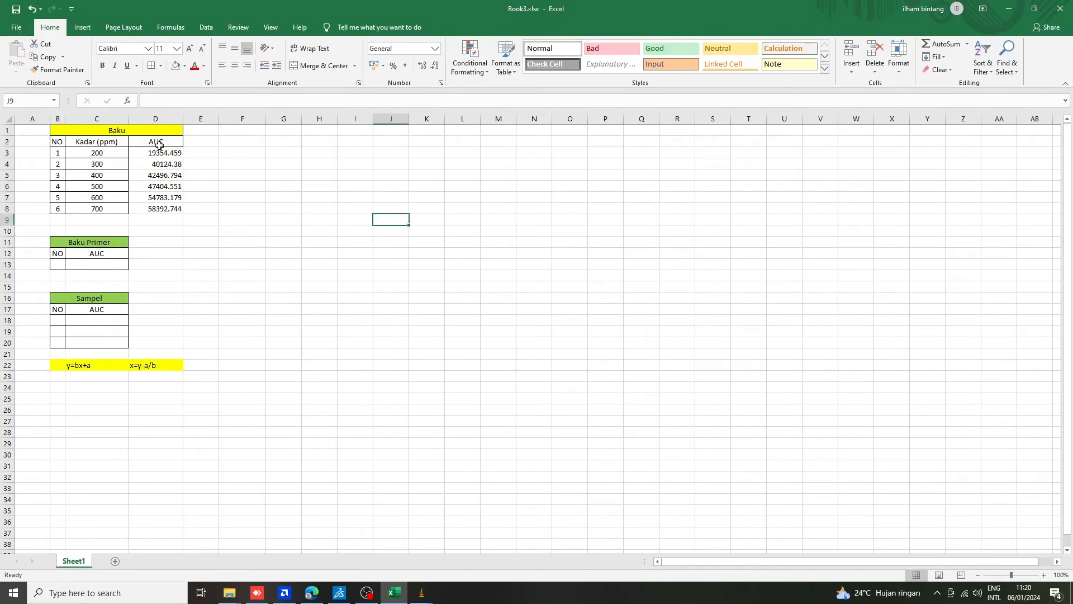
pyautogui.moveTo(160, 145); pyautogui.dragTo(168, 209)
pyautogui.click(232, 197)
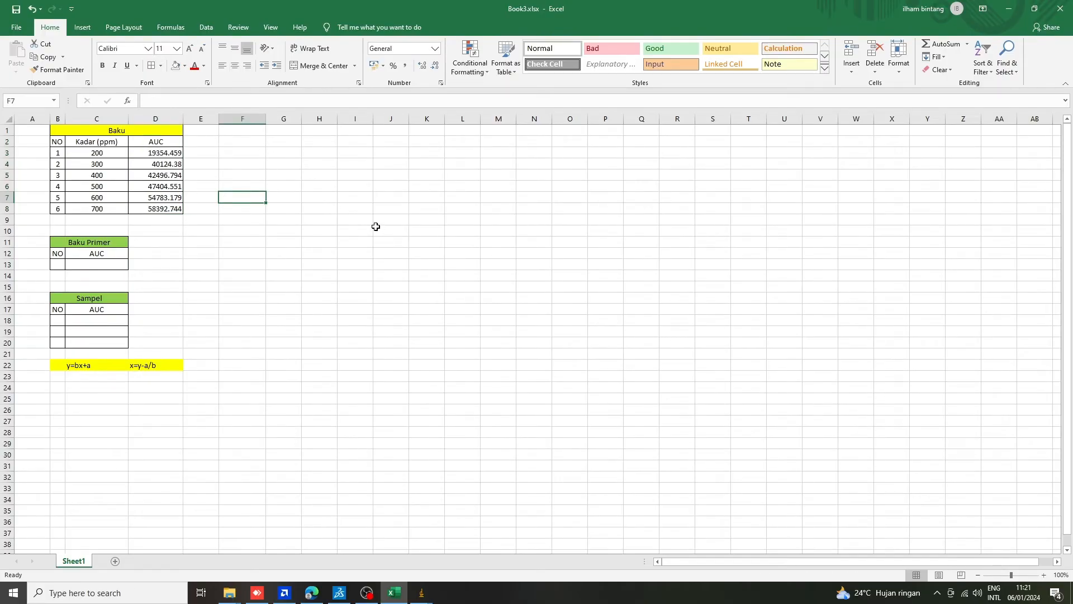
# Insert a Scatter chart from the Baku table's Kadar (ppm) and AUC columns, C2:D8, and place it beside the table.
pyautogui.click(90, 142)
pyautogui.moveTo(115, 155); pyautogui.dragTo(153, 211)
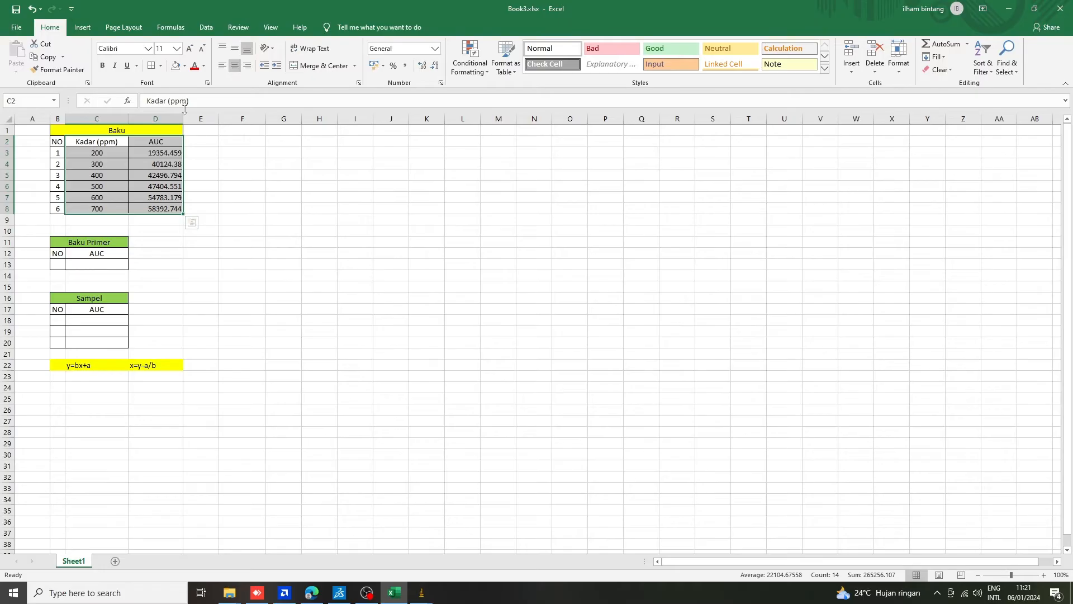
pyautogui.click(83, 27)
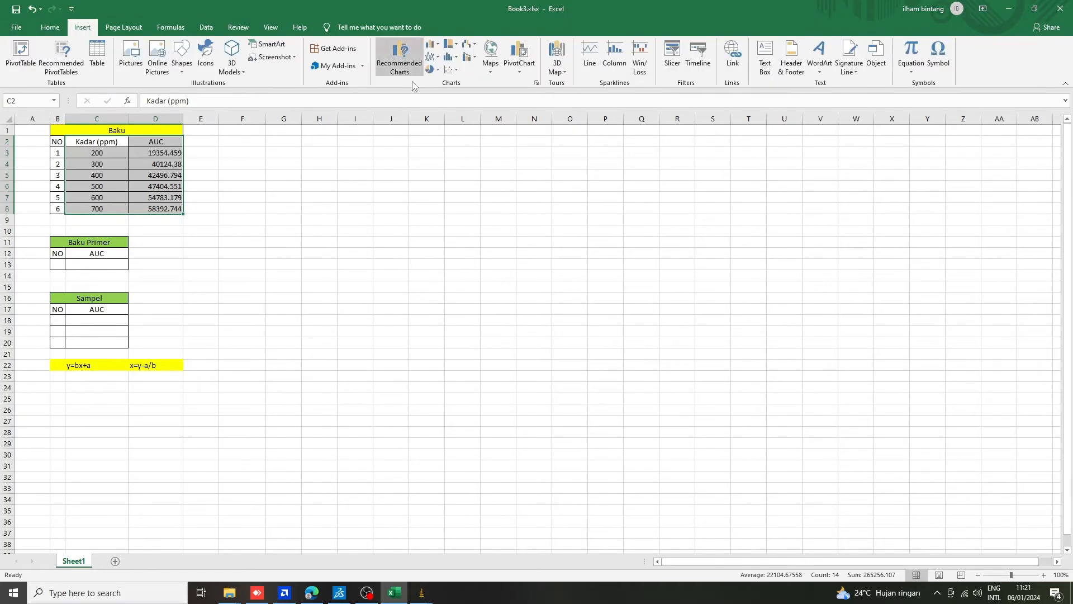
pyautogui.click(458, 69)
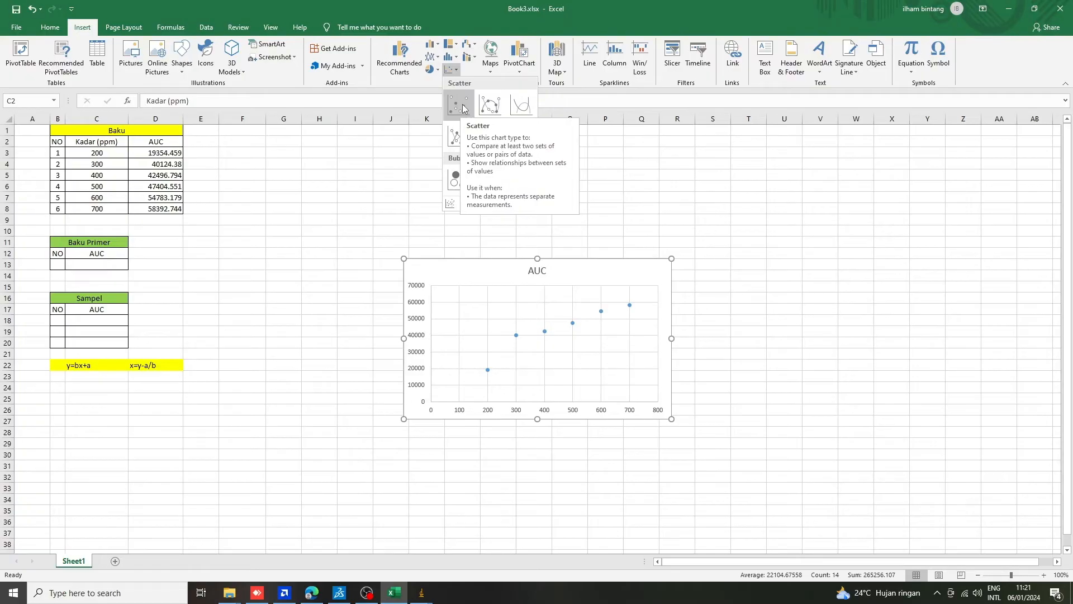
pyautogui.click(462, 108)
pyautogui.moveTo(582, 276); pyautogui.dragTo(481, 153)
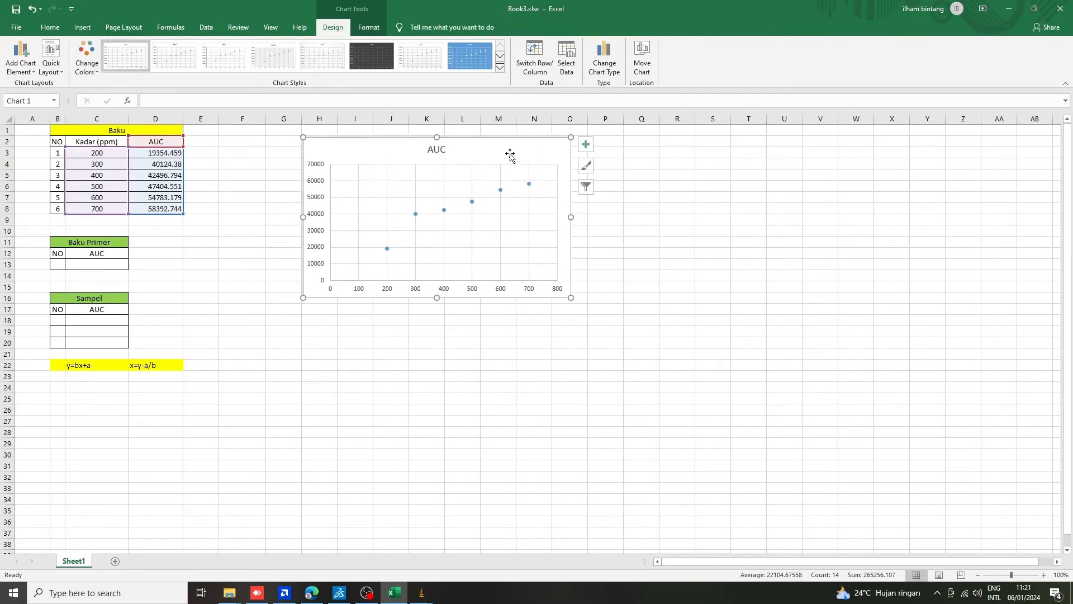
pyautogui.moveTo(520, 149); pyautogui.dragTo(525, 154)
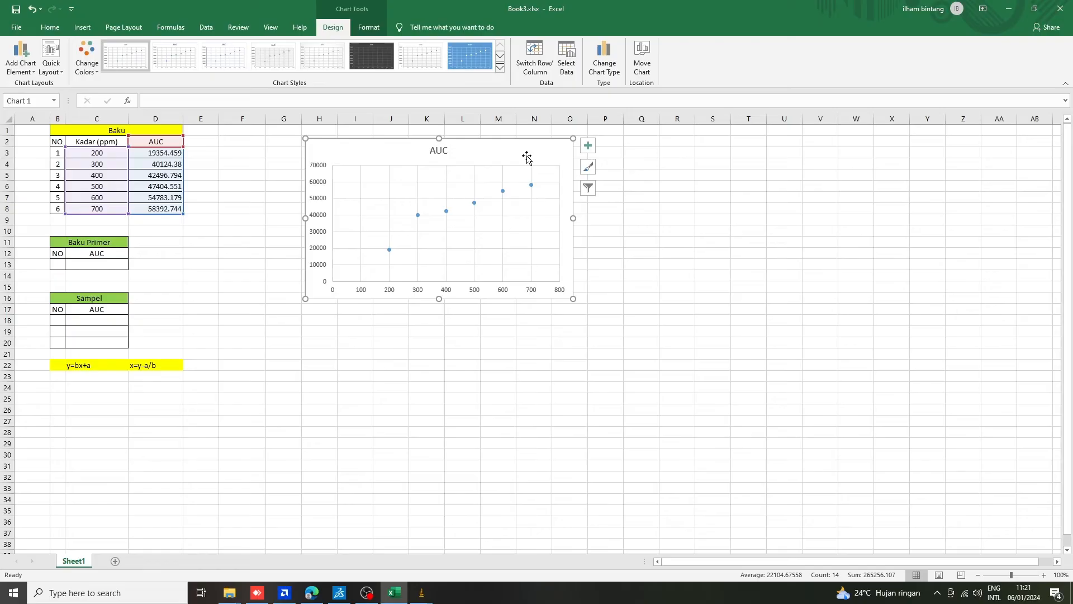
pyautogui.click(637, 218)
# Add a linear trendline to the AUC series and display its equation and R-squared value on the chart.
pyautogui.moveTo(532, 188)
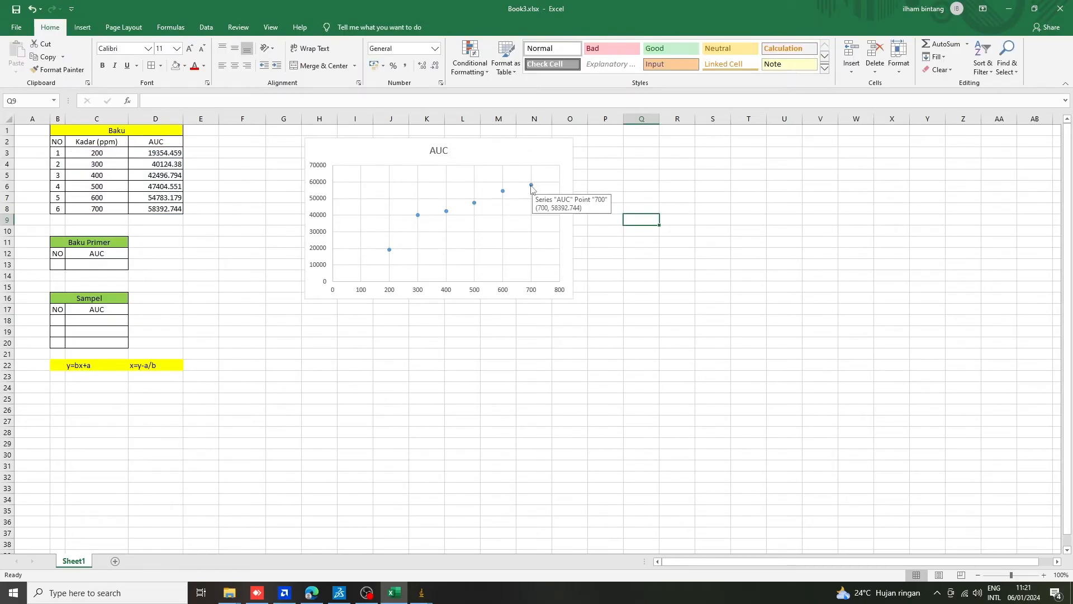
pyautogui.click(532, 186)
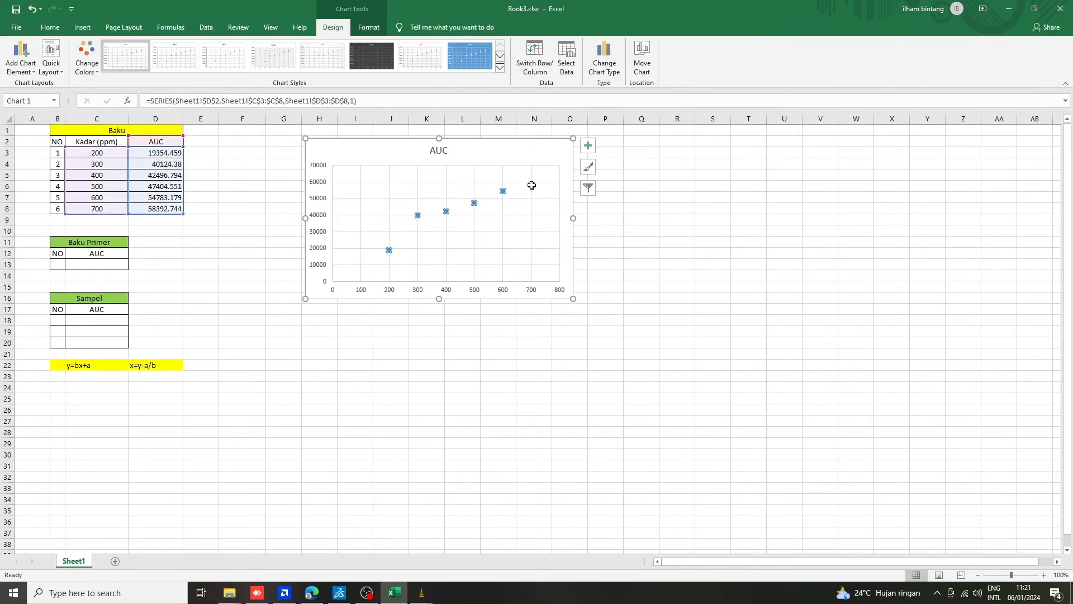
pyautogui.rightClick(533, 185)
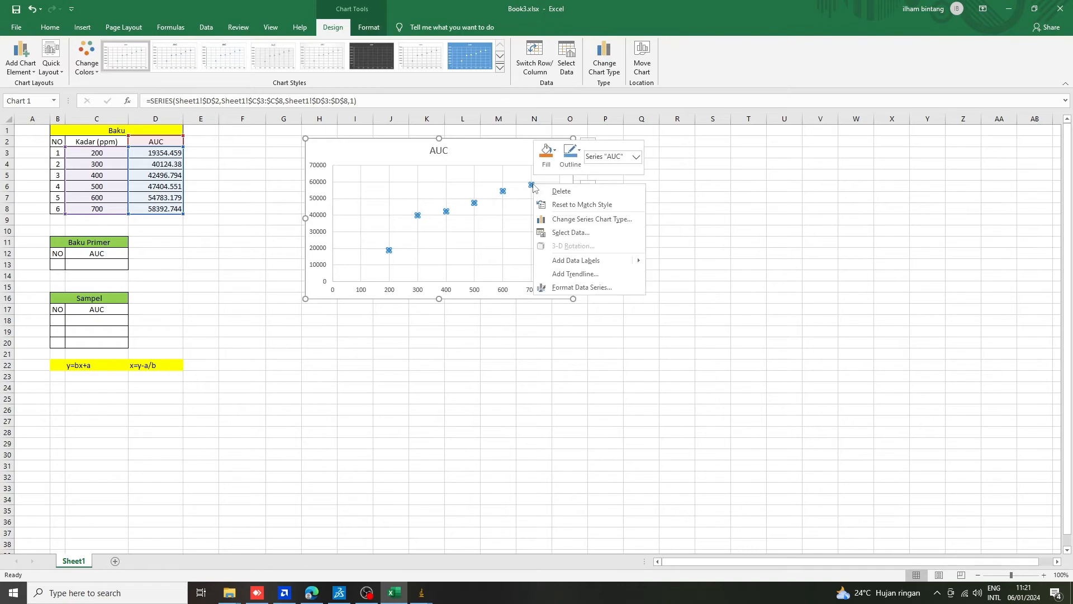
pyautogui.click(573, 275)
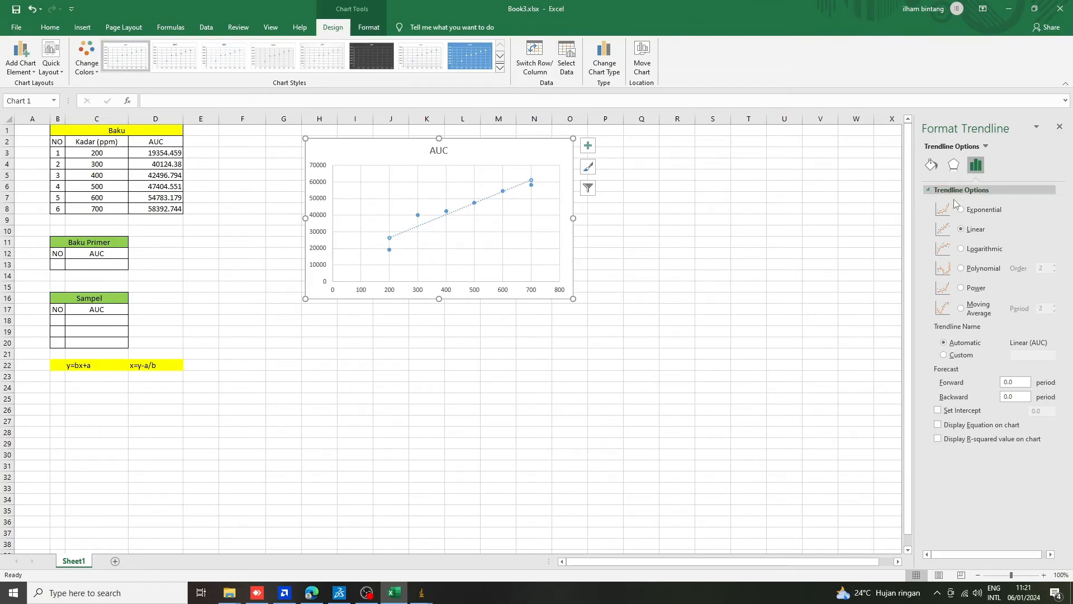
pyautogui.moveTo(913, 189); pyautogui.dragTo(859, 190)
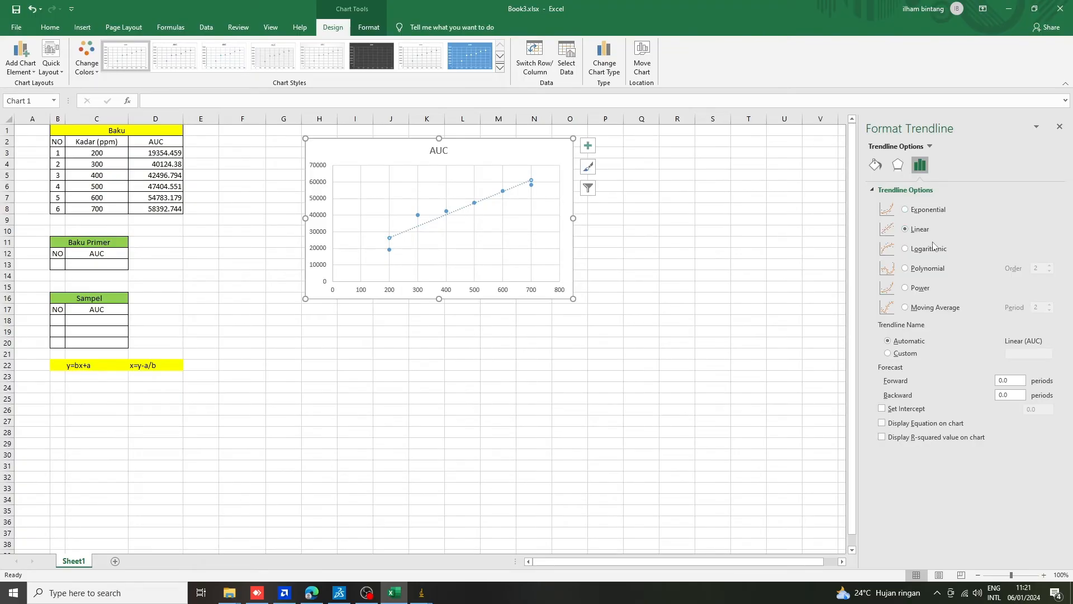
pyautogui.click(920, 427)
pyautogui.click(932, 440)
pyautogui.click(1059, 126)
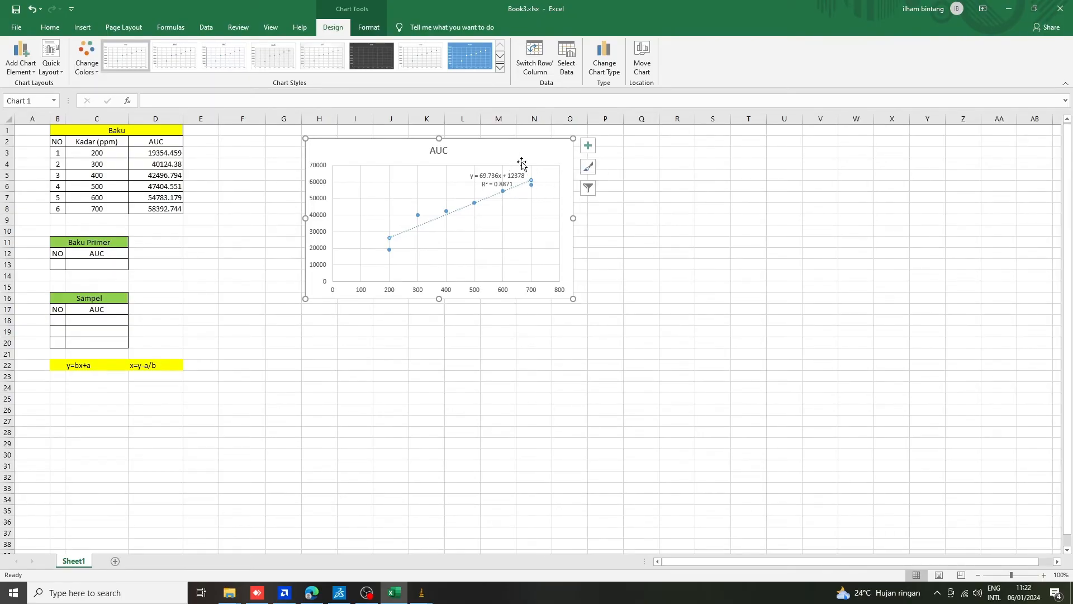
# Shift the AUC scatter chart slightly so its left edge starts at column H beside the Baku table.
pyautogui.moveTo(523, 162); pyautogui.dragTo(484, 150)
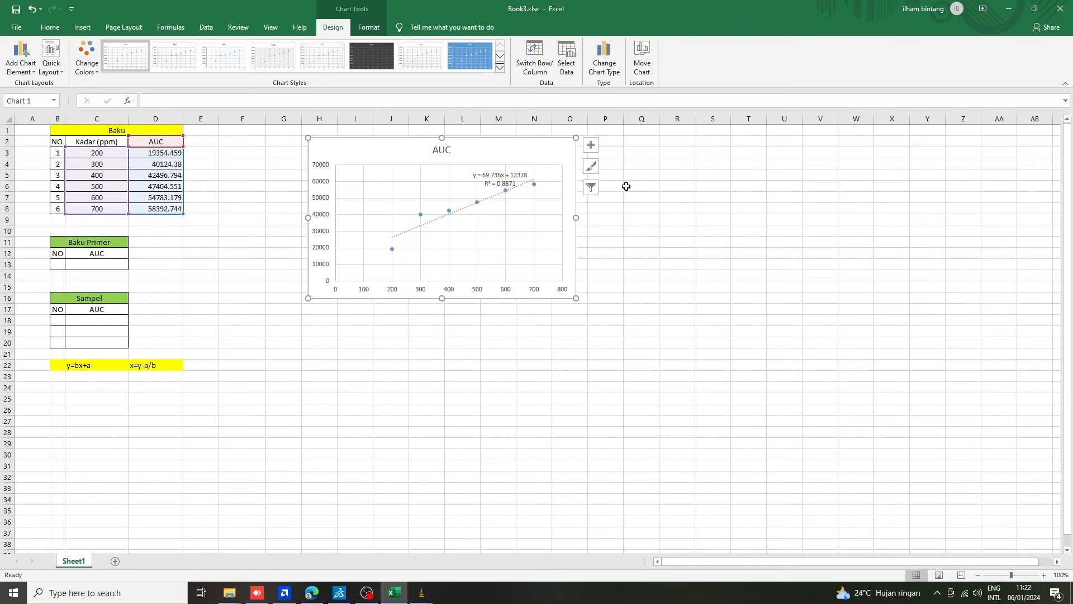
pyautogui.click(636, 218)
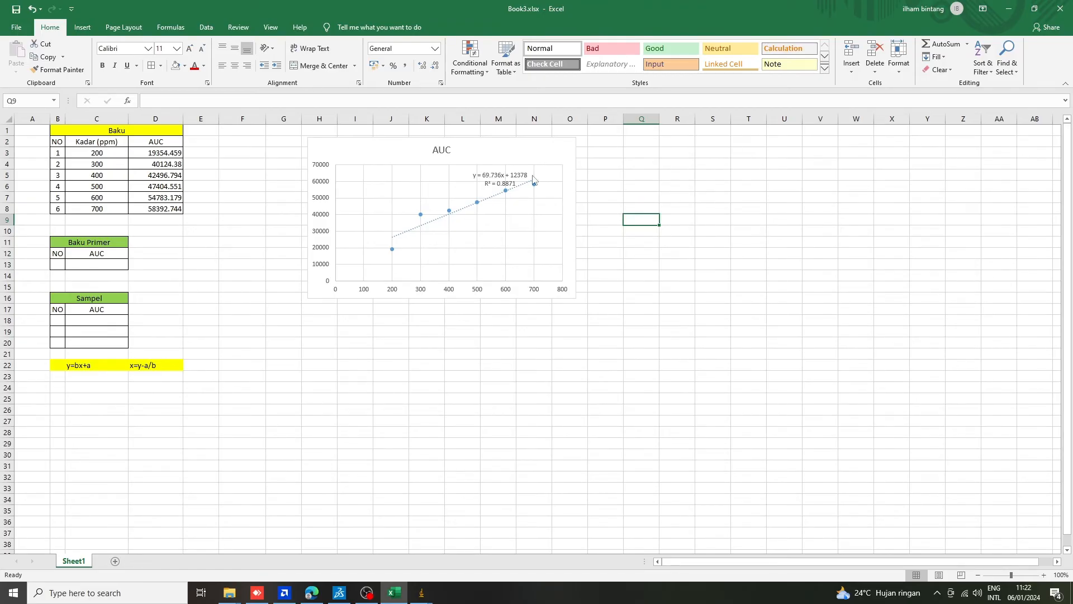
pyautogui.moveTo(542, 148); pyautogui.dragTo(548, 150)
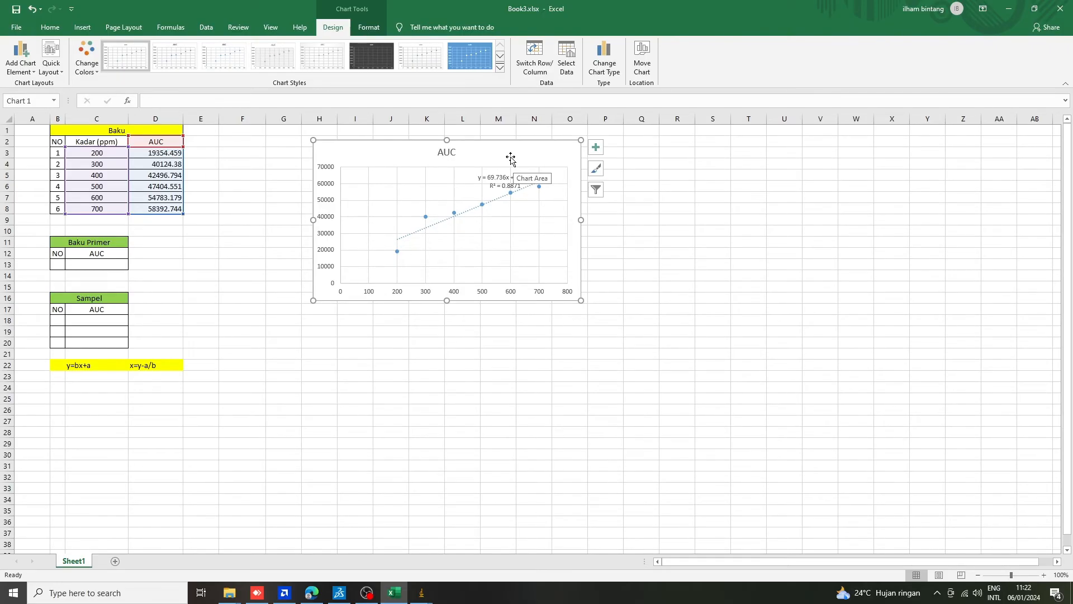
pyautogui.moveTo(511, 159); pyautogui.dragTo(519, 161)
pyautogui.click(671, 220)
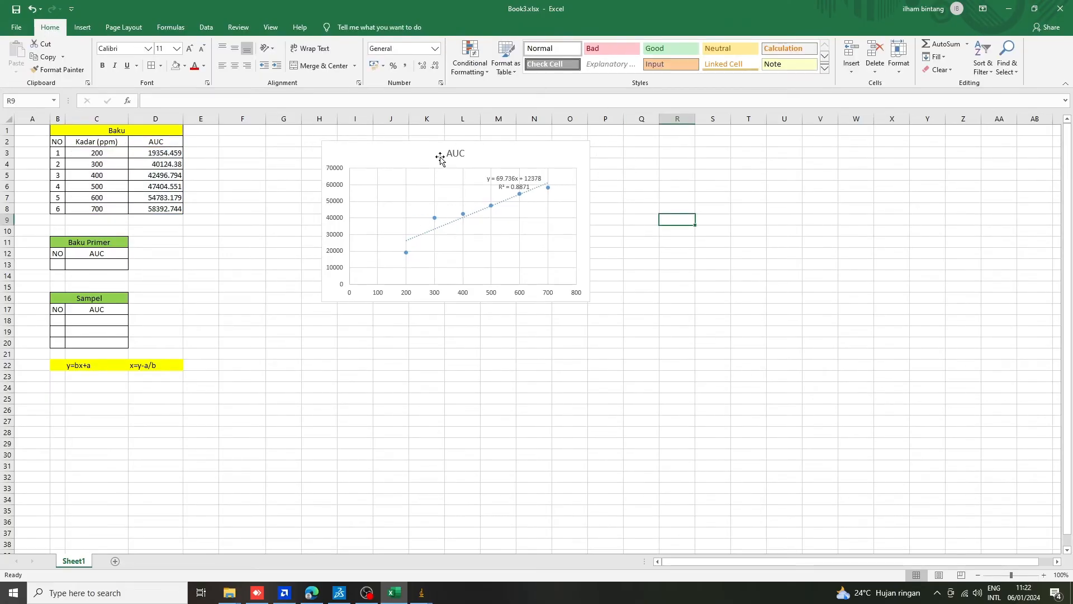
pyautogui.moveTo(408, 153); pyautogui.dragTo(407, 150)
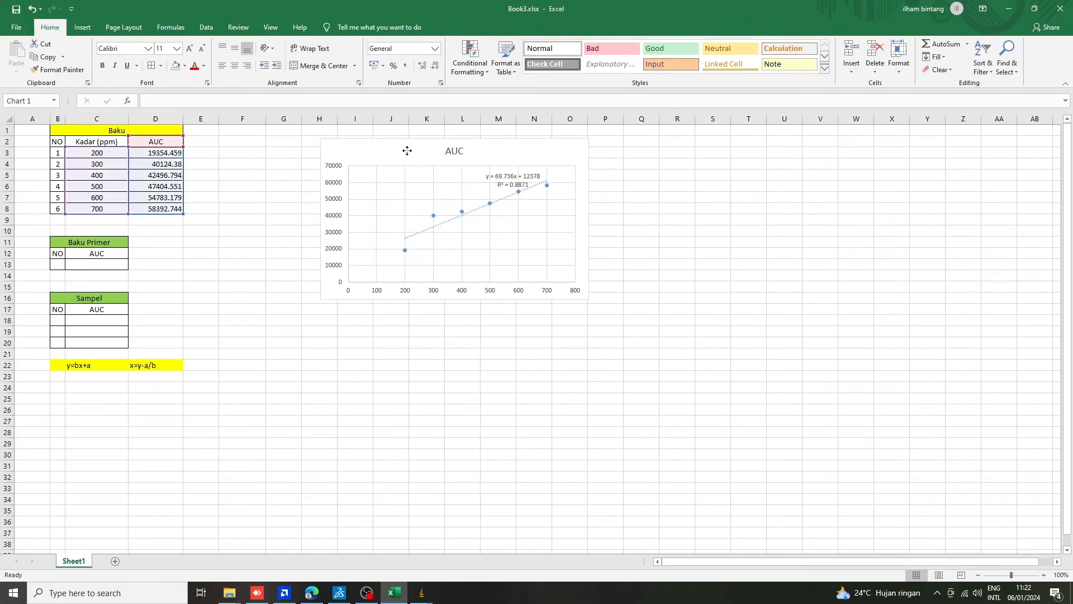
pyautogui.click(287, 226)
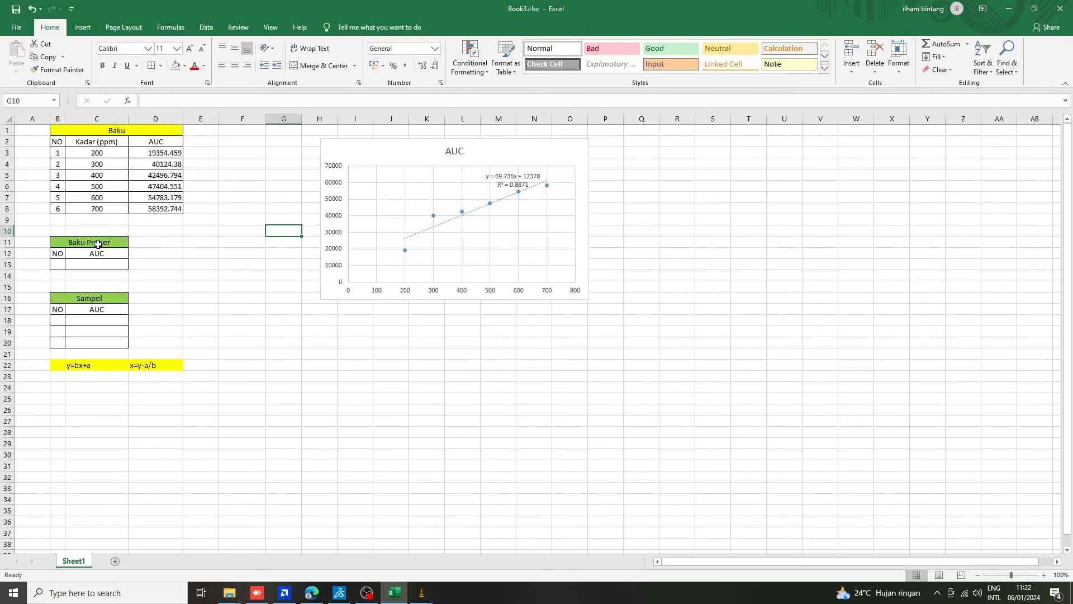
# Switch to ImageJ and arrange the Kel.3 G1.jpg plate image and the main ImageJ window side by side.
pyautogui.click(421, 592)
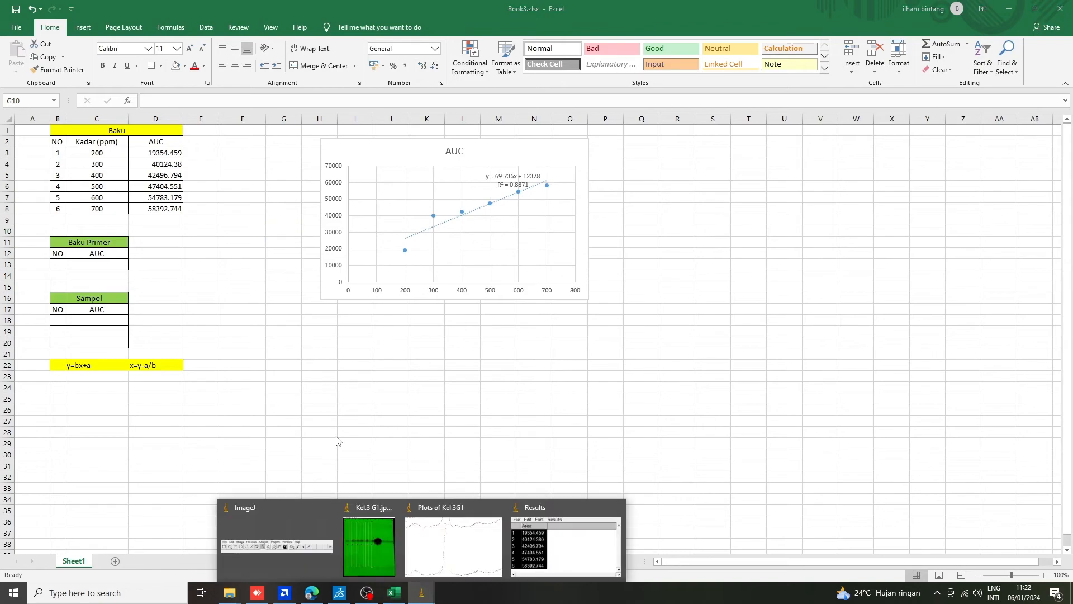
pyautogui.click(369, 543)
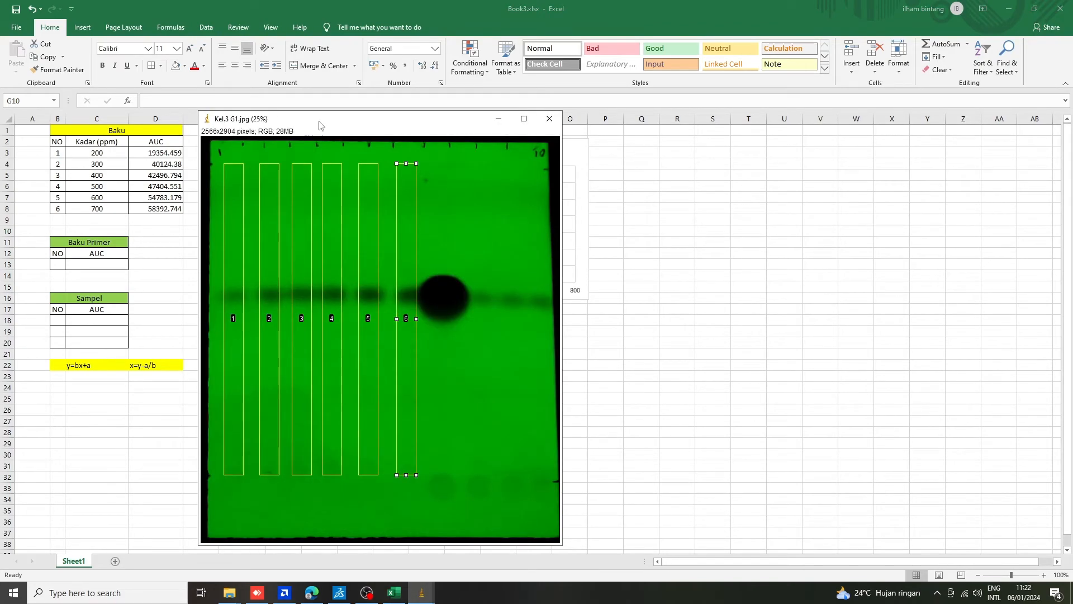
pyautogui.moveTo(323, 125); pyautogui.dragTo(283, 104)
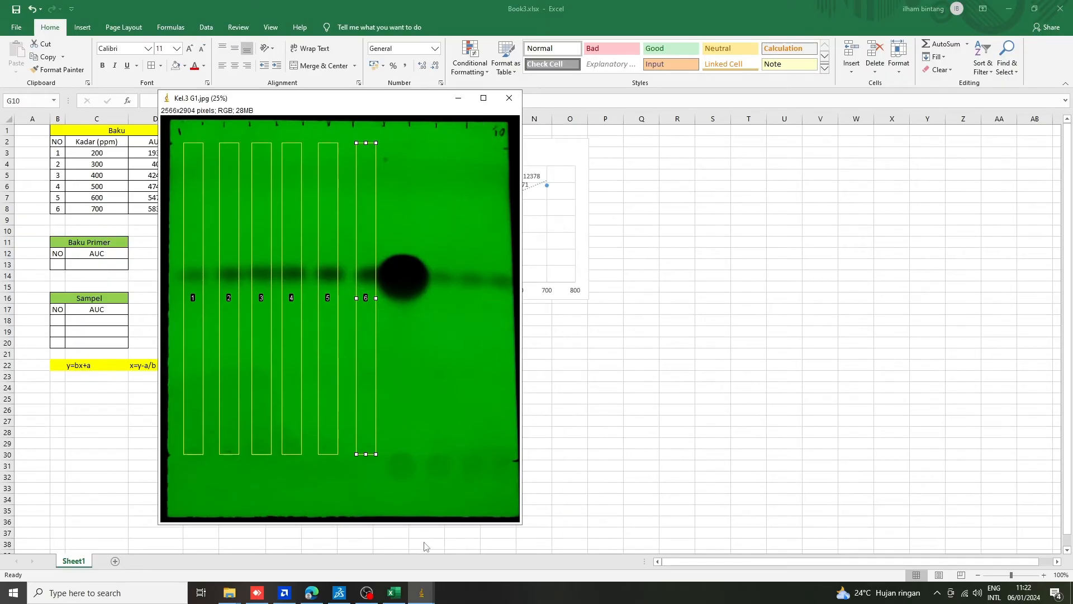
pyautogui.click(422, 593)
pyautogui.click(310, 538)
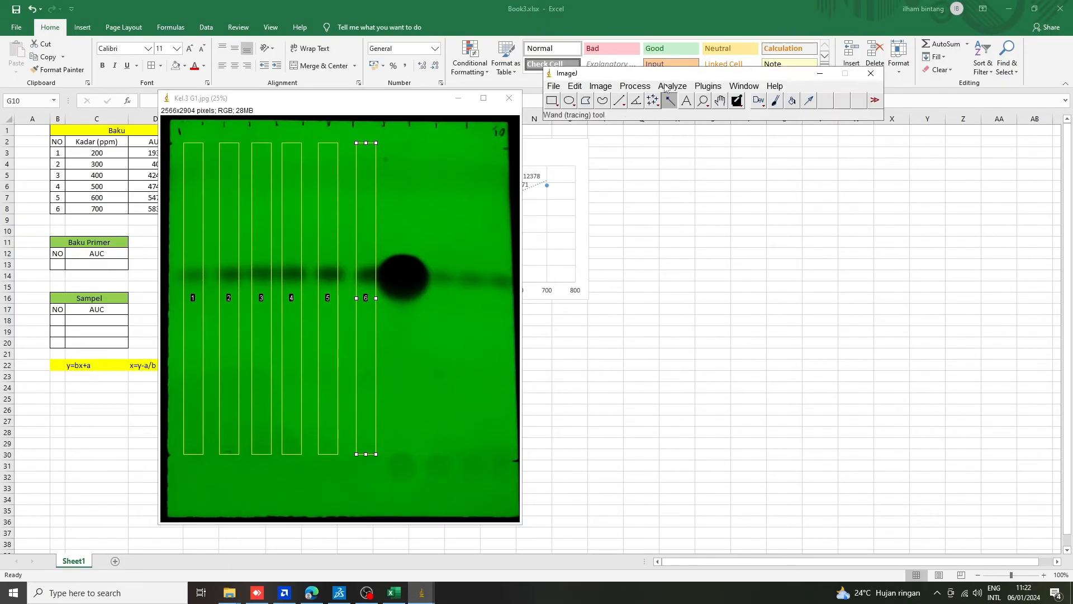
pyautogui.moveTo(669, 77); pyautogui.dragTo(663, 150)
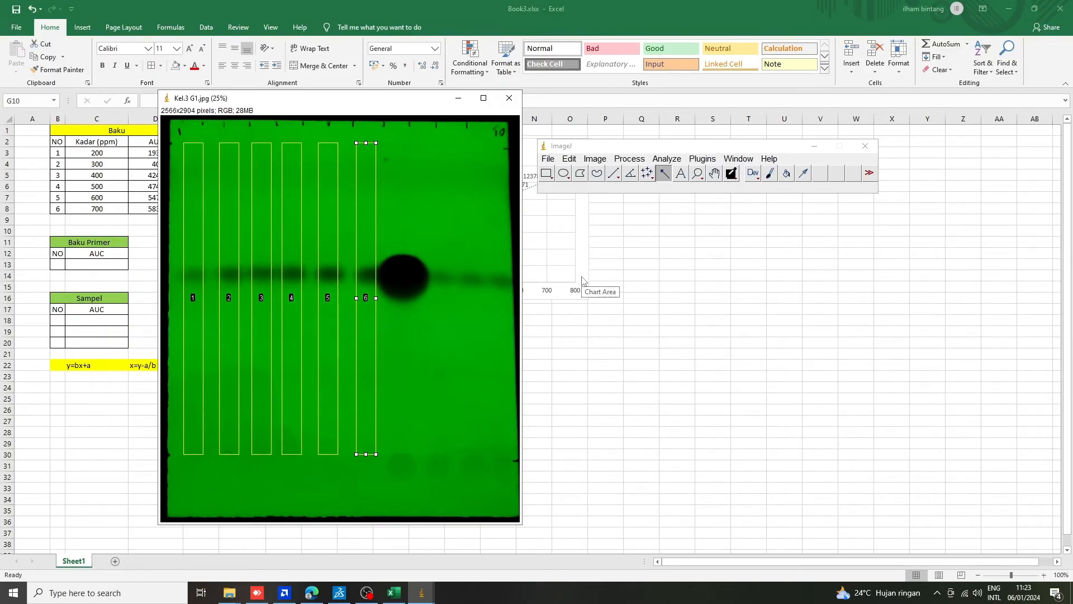
# Move the lane 6 selection horizontally onto the large dark spot beside it, keeping its size and height.
pyautogui.press('Right')
pyautogui.press('Right')
pyautogui.press('Right')
pyautogui.press('Right')
pyautogui.press('Right')
pyautogui.press('Right')
pyautogui.press('Right')
pyautogui.press('Right')
pyautogui.press('Right')
pyautogui.press('Right')
pyautogui.press('Right')
pyautogui.press('Right')
pyautogui.press('Right')
pyautogui.press('Right')
pyautogui.press('Right')
pyautogui.press('Right')
pyautogui.press('Right')
pyautogui.press('Right')
pyautogui.press('Right')
pyautogui.press('Right')
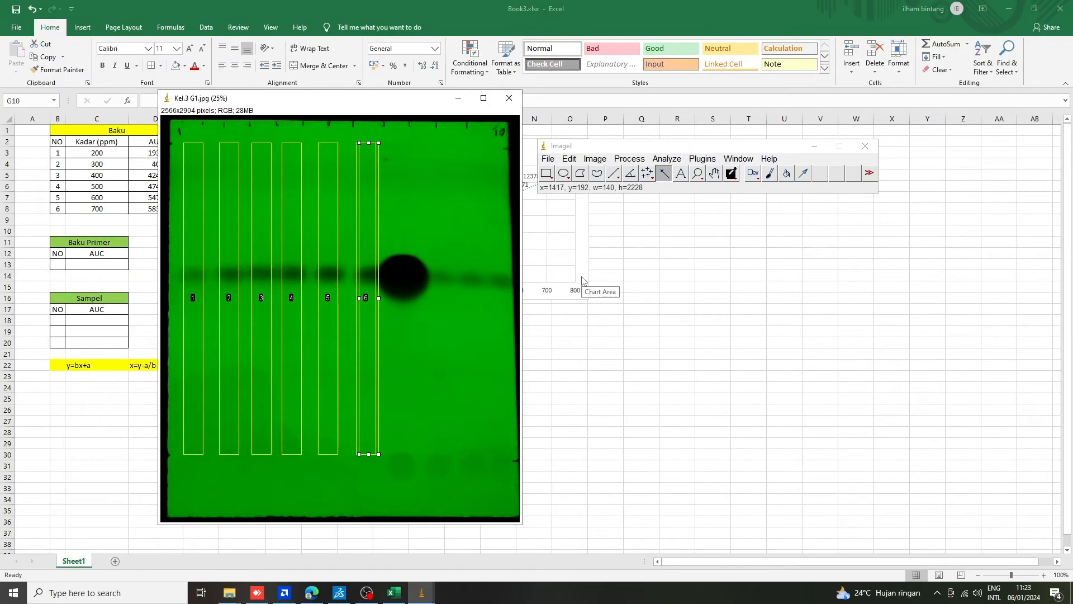
pyautogui.press('Right')
pyautogui.press('Right')
pyautogui.press('Right')
pyautogui.press('Right')
pyautogui.press('Right')
pyautogui.press('Right')
pyautogui.press('Right')
pyautogui.press('Right')
pyautogui.press('Right')
pyautogui.press('Right')
pyautogui.press('Right')
pyautogui.press('Right')
pyautogui.press('Right')
pyautogui.press('Right')
pyautogui.press('Right')
pyautogui.press('Right')
pyautogui.press('Right')
pyautogui.press('Right')
pyautogui.press('Right')
pyautogui.press('Right')
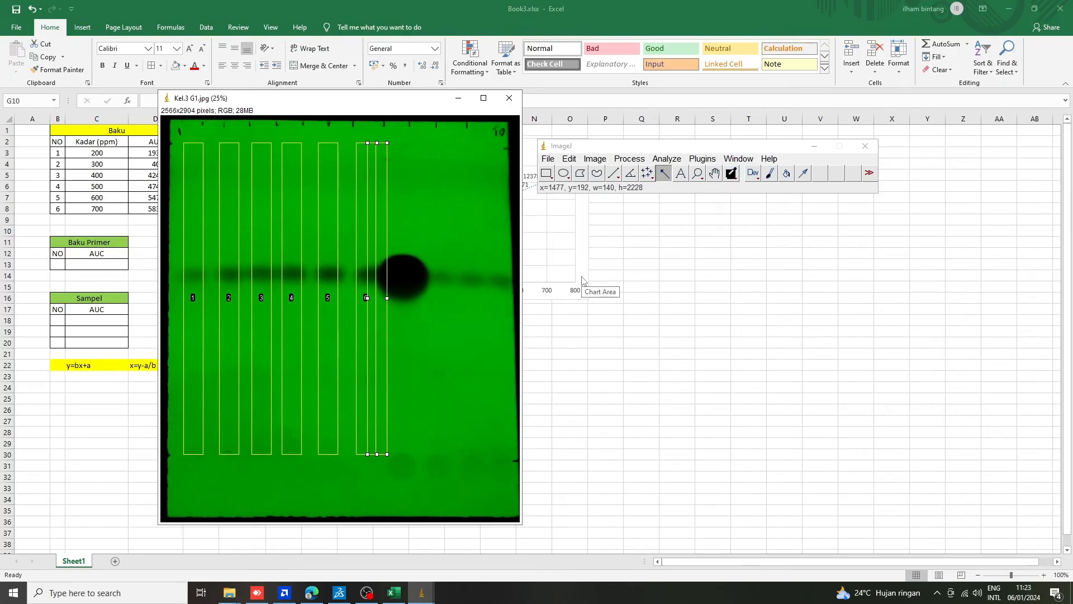
pyautogui.press('Right')
pyautogui.press('Right')
pyautogui.press('Right')
pyautogui.press('Right')
pyautogui.press('Right')
pyautogui.press('Right')
pyautogui.press('Right')
pyautogui.press('Right')
pyautogui.press('Right')
pyautogui.press('Right')
pyautogui.press('Right')
pyautogui.press('Right')
pyautogui.press('Right')
pyautogui.press('Right')
pyautogui.press('Right')
pyautogui.press('Right')
pyautogui.press('Right')
pyautogui.press('Right')
pyautogui.press('Right')
pyautogui.press('Right')
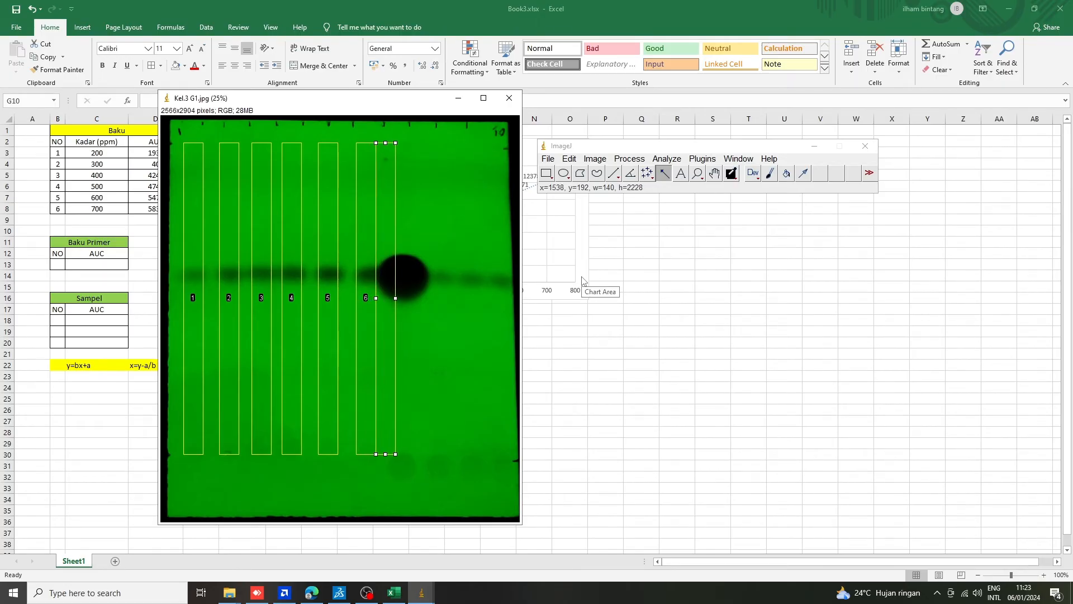
pyautogui.press('Right')
pyautogui.press('Right')
pyautogui.press('Right')
pyautogui.press('Right')
pyautogui.press('Right')
pyautogui.press('Right')
pyautogui.press('Right')
pyautogui.press('Right')
pyautogui.press('Right')
pyautogui.press('Right')
pyautogui.press('Right')
pyautogui.press('Right')
pyautogui.press('Right')
pyautogui.press('Right')
pyautogui.press('Right')
pyautogui.press('Right')
pyautogui.press('Right')
pyautogui.press('Right')
pyautogui.press('Right')
pyautogui.press('Right')
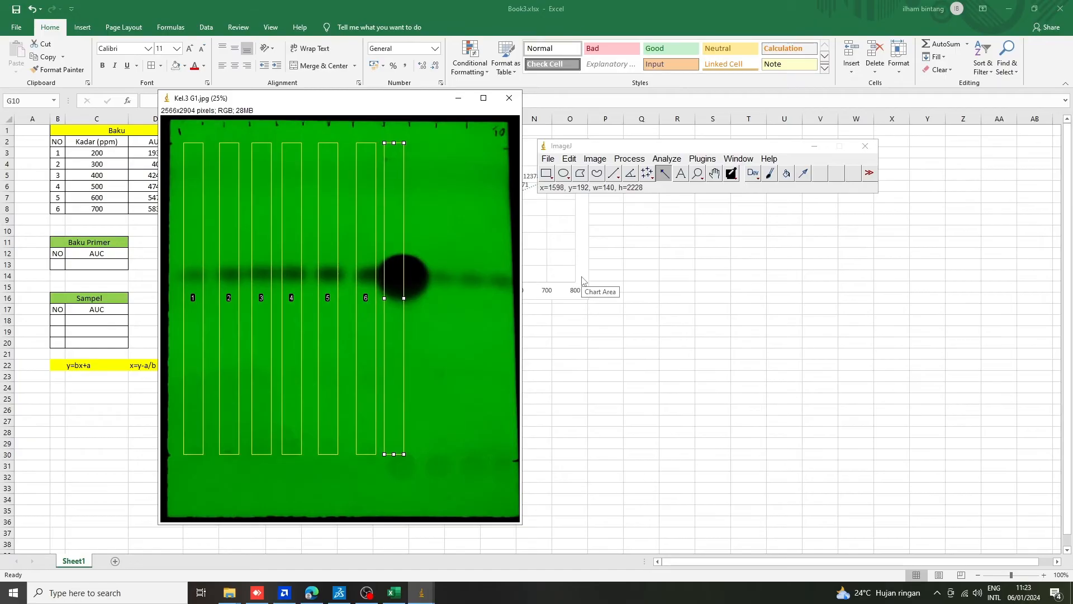
pyautogui.press('Right')
pyautogui.press('Right')
pyautogui.press('Right')
pyautogui.press('Right')
pyautogui.press('Right')
pyautogui.press('Right')
pyautogui.press('Right')
pyautogui.press('Right')
pyautogui.press('Right')
pyautogui.press('Right')
pyautogui.press('Right')
pyautogui.press('Right')
pyautogui.press('Right')
pyautogui.press('Right')
pyautogui.press('Right')
pyautogui.press('Right')
pyautogui.press('Right')
pyautogui.press('Right')
pyautogui.press('Right')
pyautogui.press('Right')
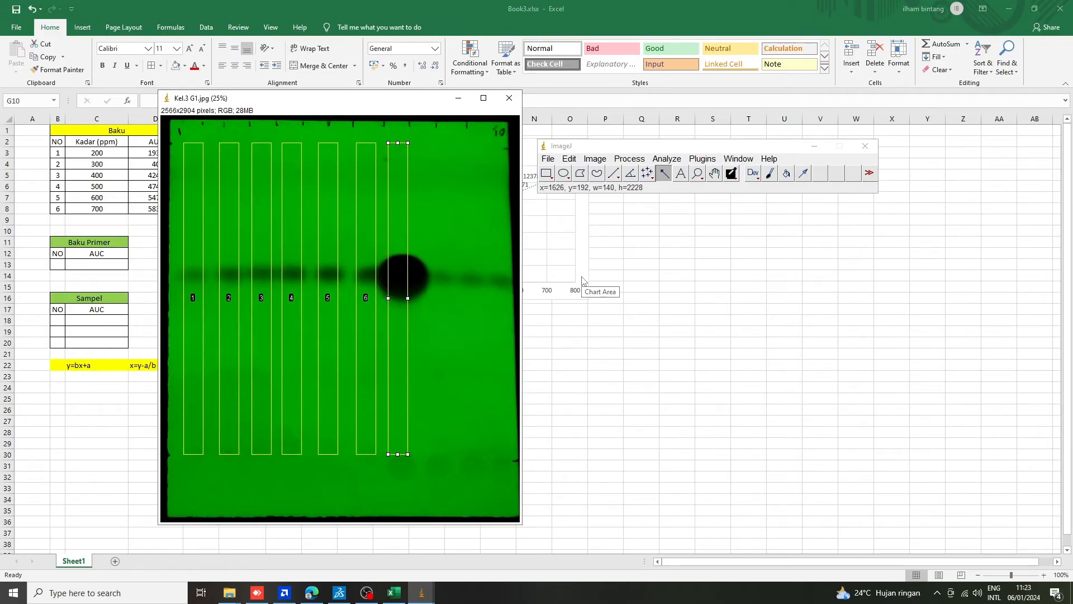
pyautogui.press('Right')
pyautogui.press('Right')
pyautogui.press('Right')
pyautogui.press('Right')
pyautogui.press('Right')
pyautogui.press('Right')
pyautogui.press('Right')
pyautogui.press('Right')
pyautogui.press('Right')
pyautogui.press('Right')
pyautogui.press('Right')
pyautogui.press('Right')
pyautogui.press('Right')
pyautogui.press('Right')
pyautogui.press('Right')
pyautogui.press('Right')
pyautogui.press('Right')
pyautogui.press('Right')
pyautogui.press('Right')
pyautogui.press('Right')
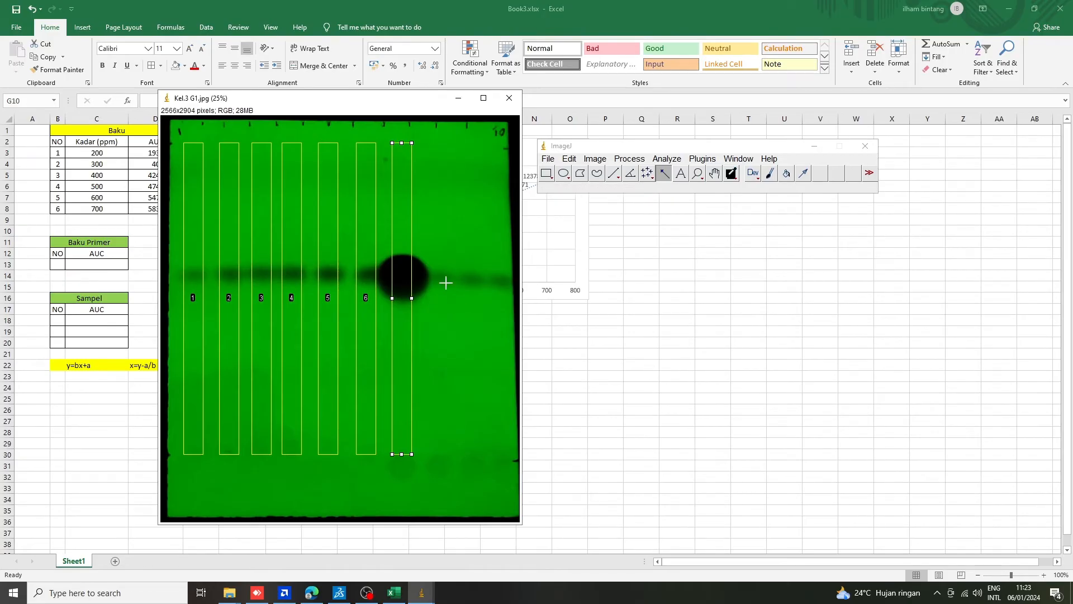
# Set the selection over the large dark spot as the first gel lane and plot its profile.
pyautogui.click(674, 160)
pyautogui.moveTo(727, 352)
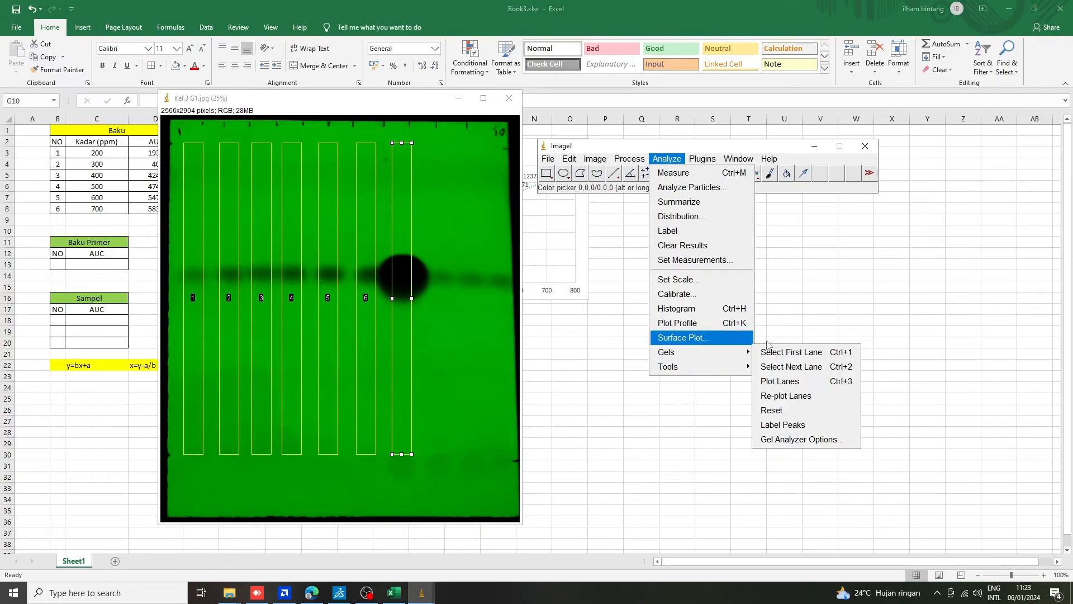
pyautogui.click(798, 354)
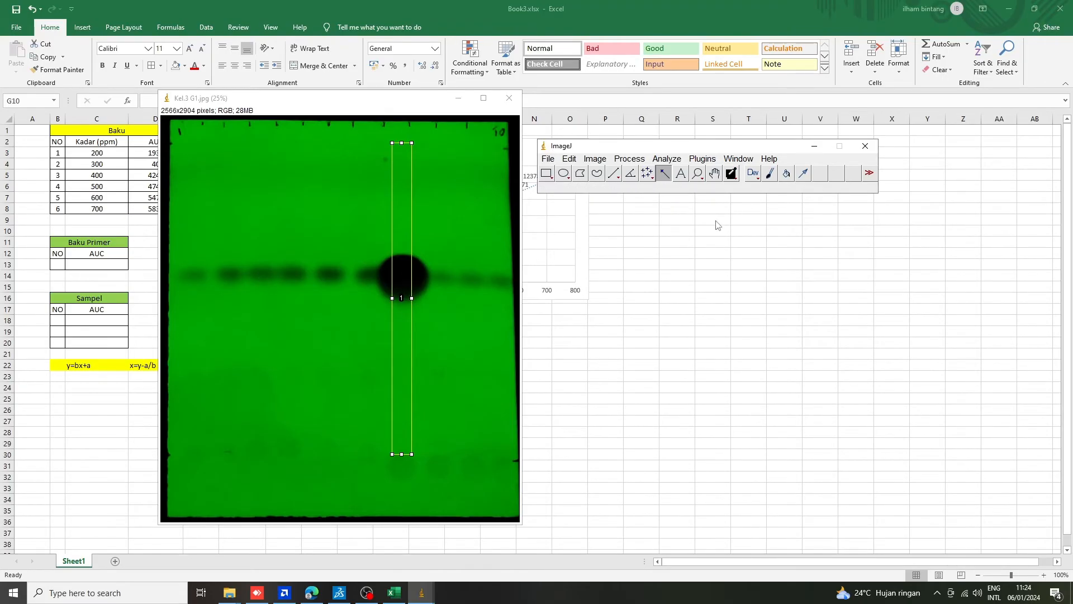
pyautogui.click(676, 160)
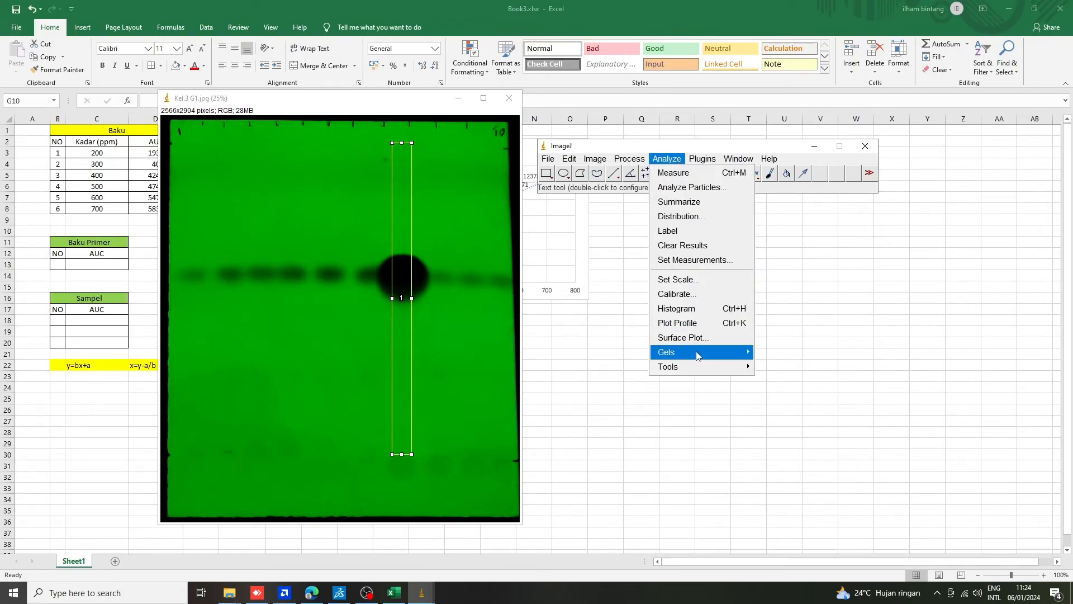
pyautogui.moveTo(716, 353)
pyautogui.click(794, 381)
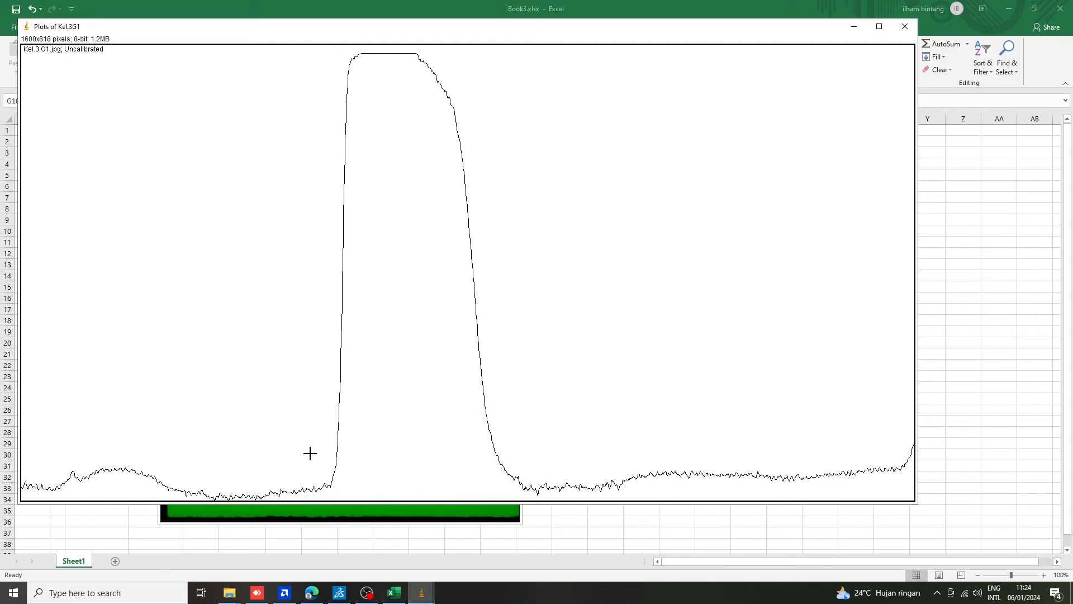
# Close the base of the large peak with a straight baseline and measure its area with the Wand tool.
pyautogui.moveTo(329, 486); pyautogui.dragTo(517, 478)
pyautogui.click(560, 418)
pyautogui.click(422, 593)
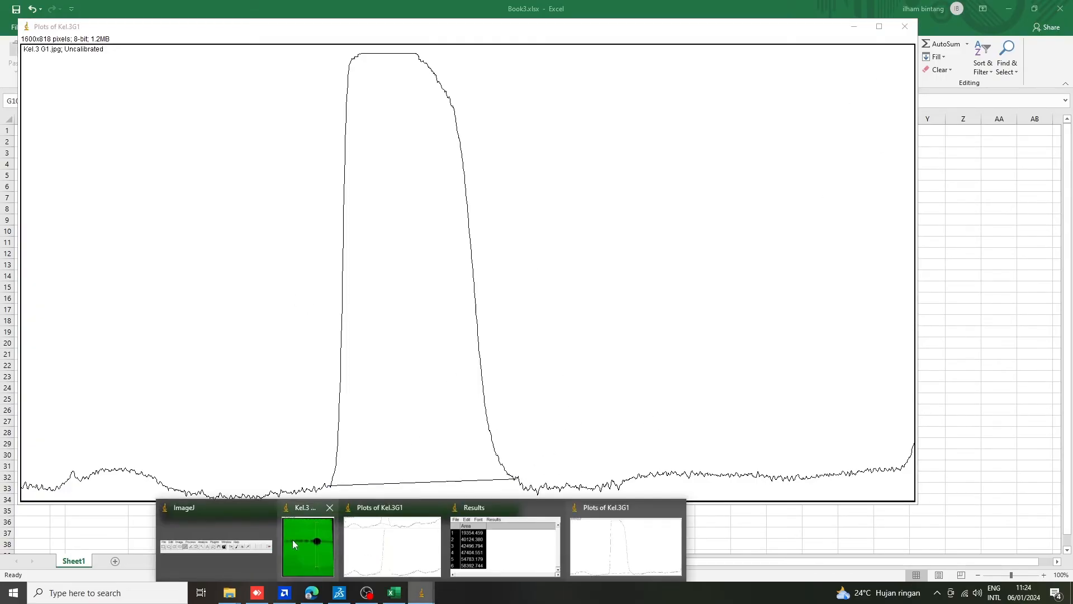
pyautogui.click(266, 539)
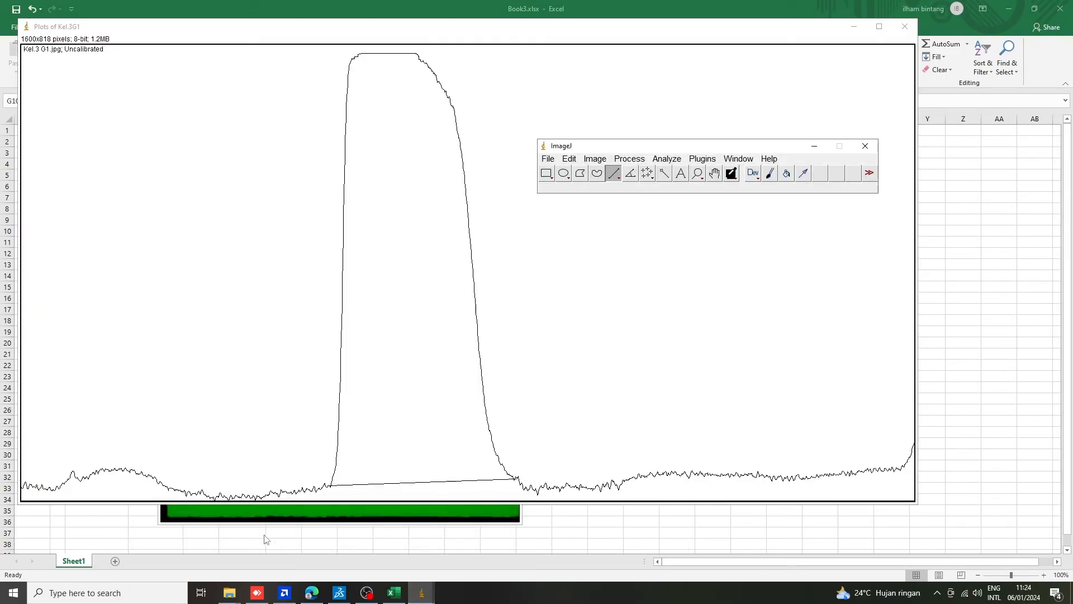
pyautogui.click(665, 175)
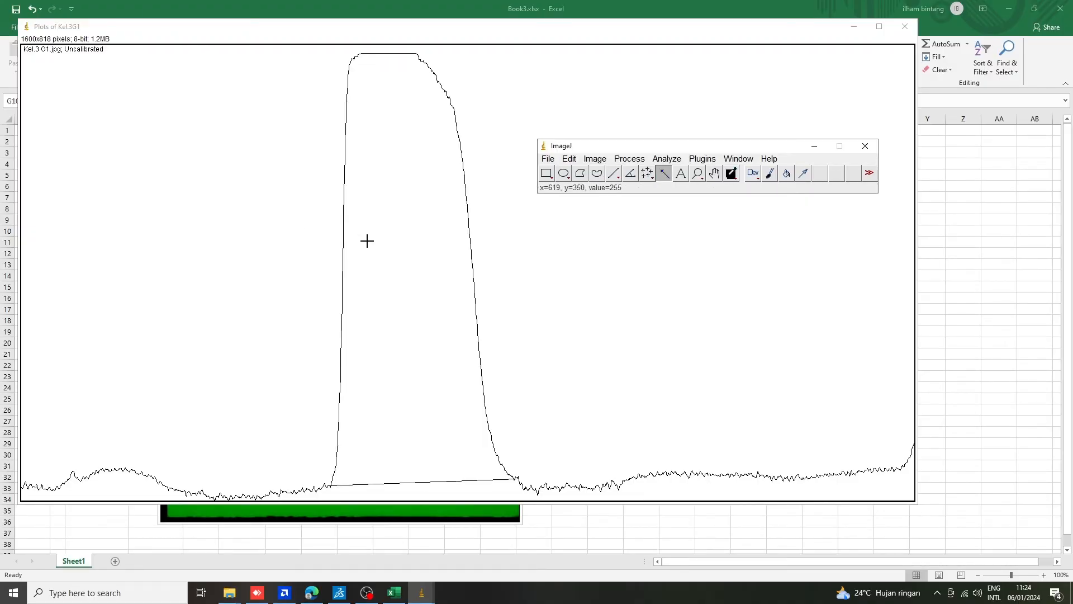
pyautogui.click(393, 243)
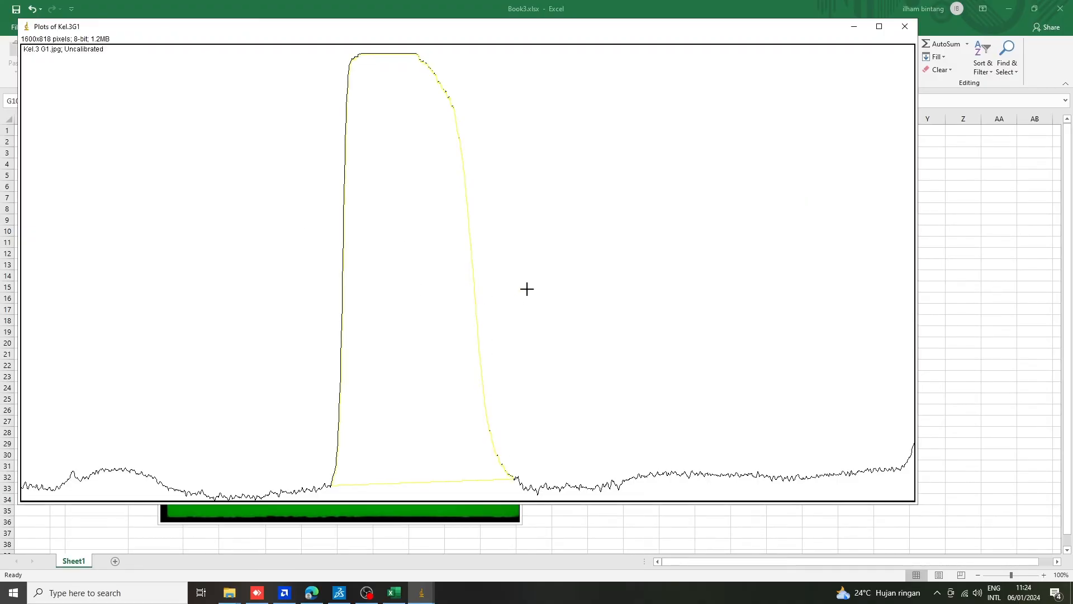
# Copy the measured peak row, 1 and 176291.513, from Results into the Baku Primer table at B13:C13 in Excel.
pyautogui.click(422, 592)
pyautogui.click(528, 545)
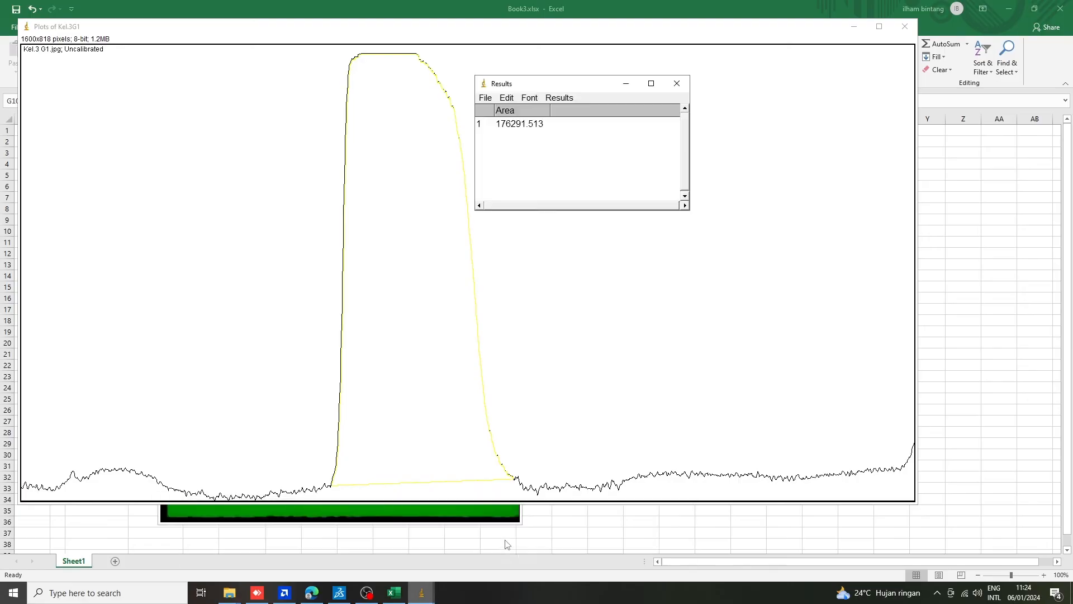
pyautogui.click(535, 131)
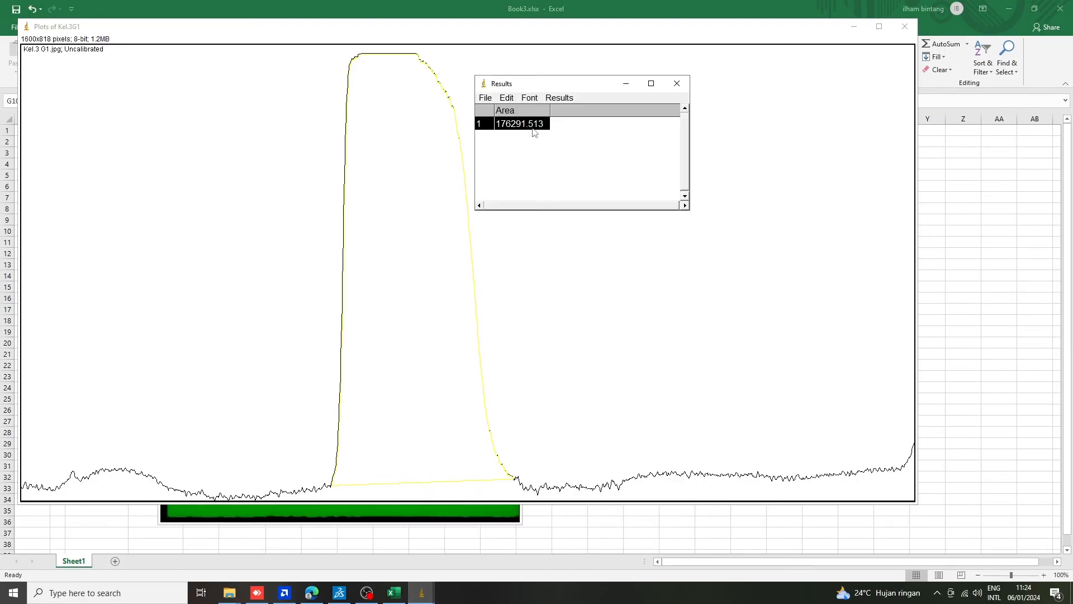
pyautogui.click(975, 198)
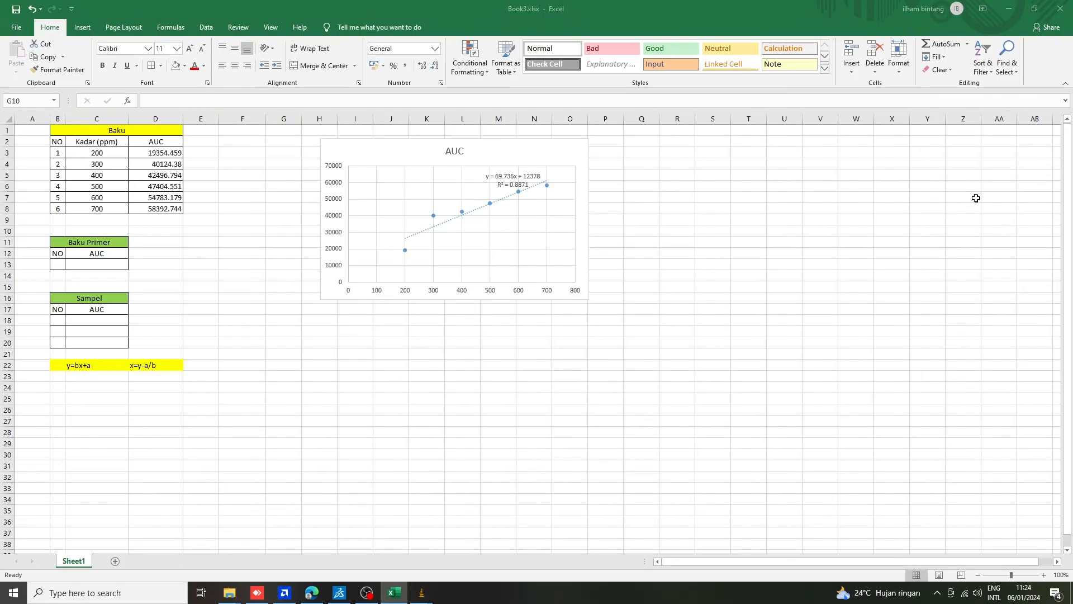
pyautogui.click(94, 264)
pyautogui.click(62, 264)
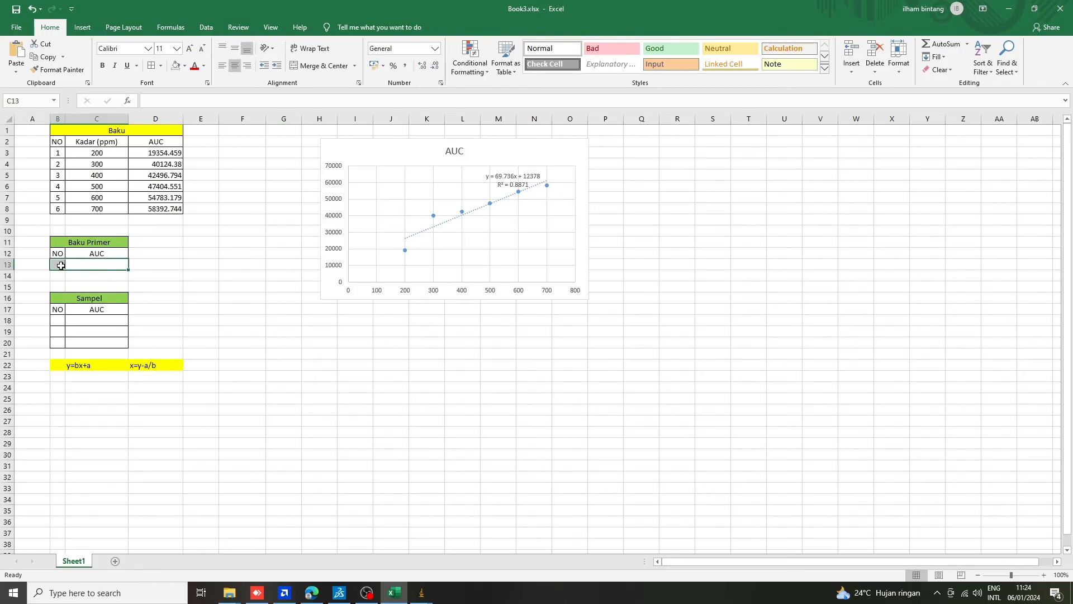
pyautogui.write('1\t176291.513')
pyautogui.click(231, 285)
pyautogui.click(196, 249)
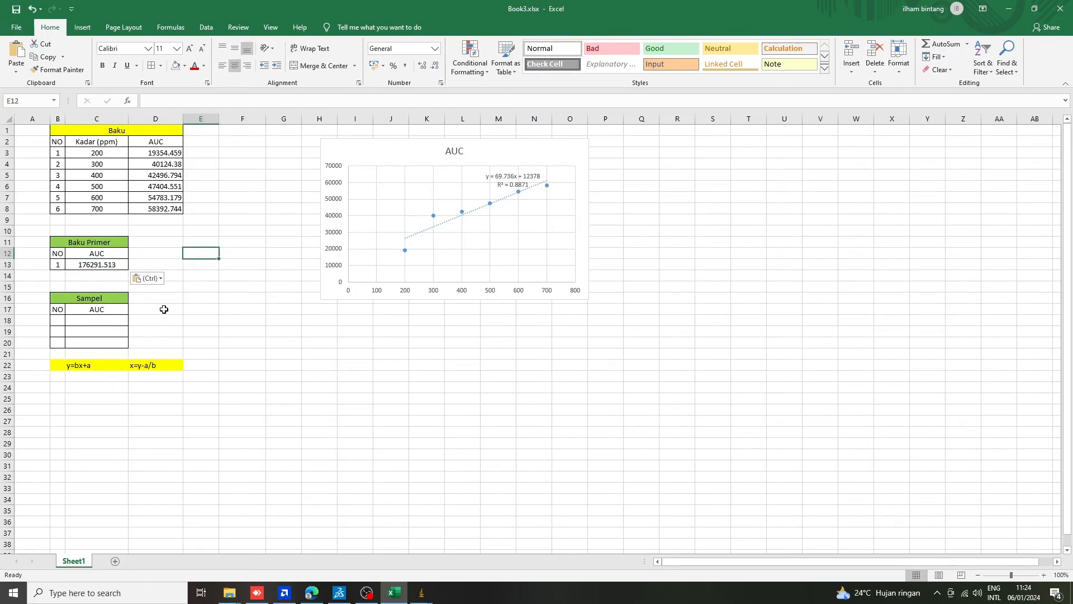
pyautogui.click(163, 309)
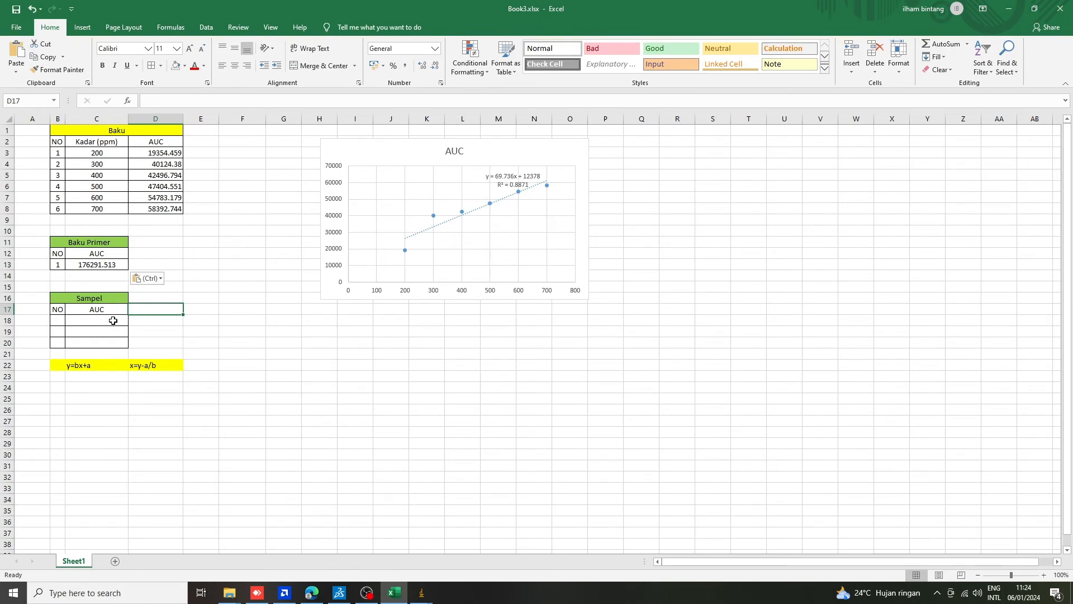
# Switch to ImageJ, bringing the Kel.3 G1.jpg plate image and the main ImageJ window in front of the workbook.
pyautogui.click(422, 592)
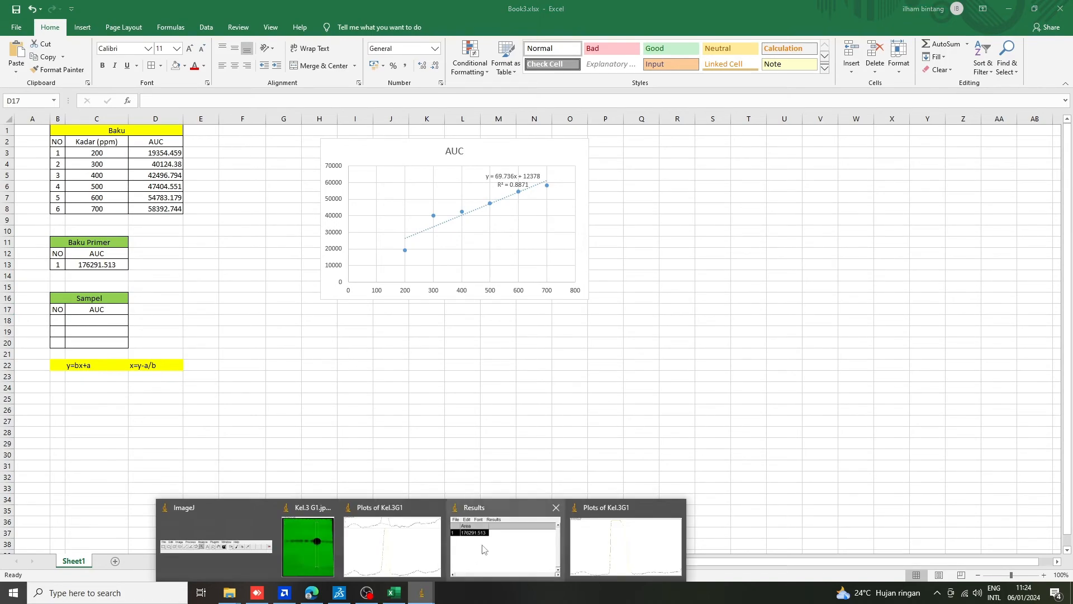
pyautogui.click(304, 539)
pyautogui.click(422, 592)
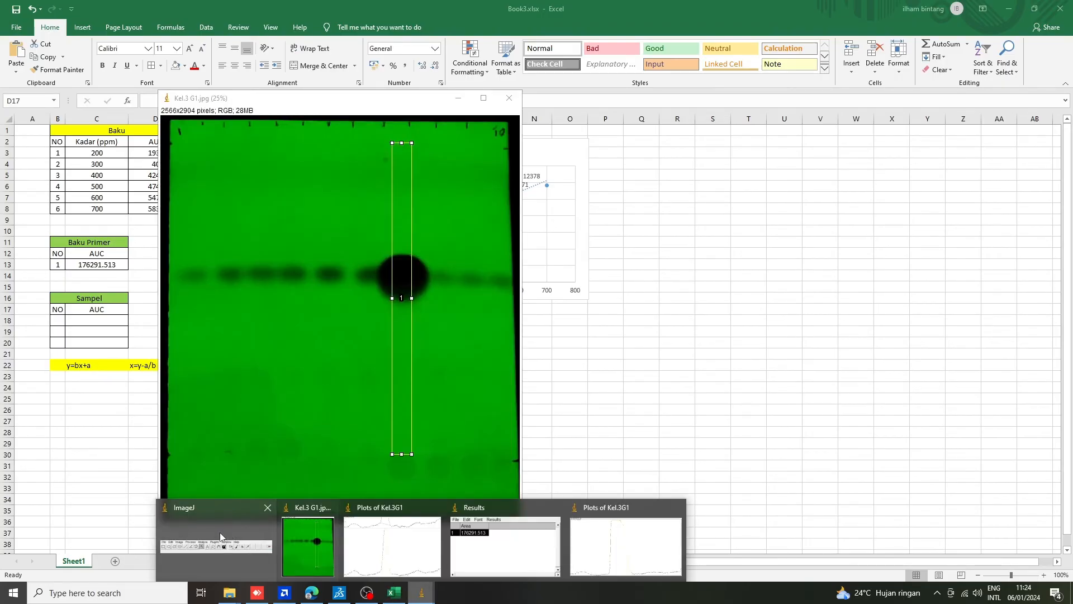
pyautogui.click(216, 546)
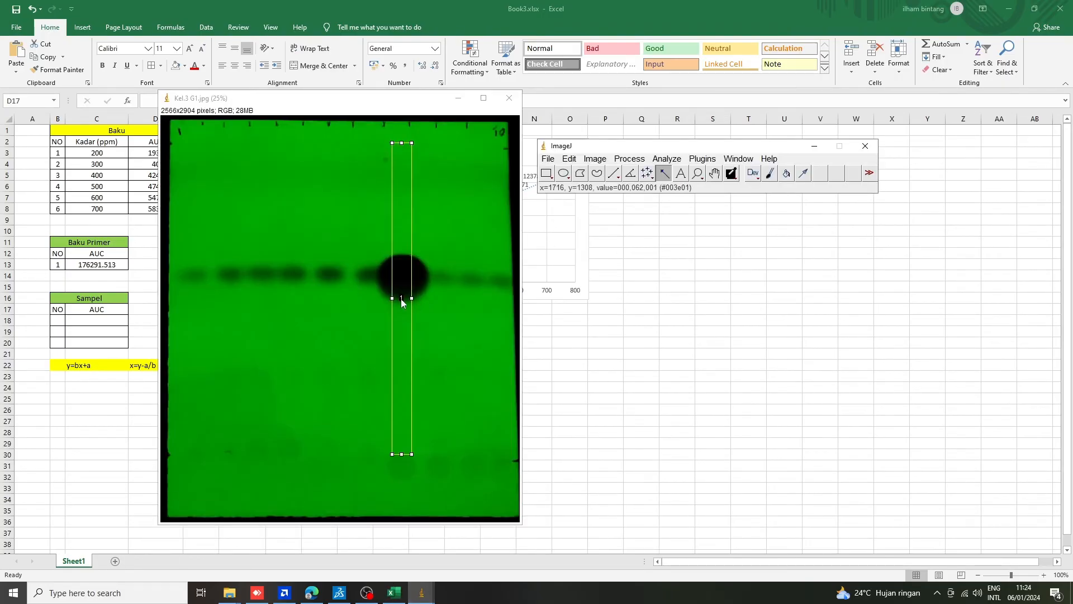
pyautogui.press('1')
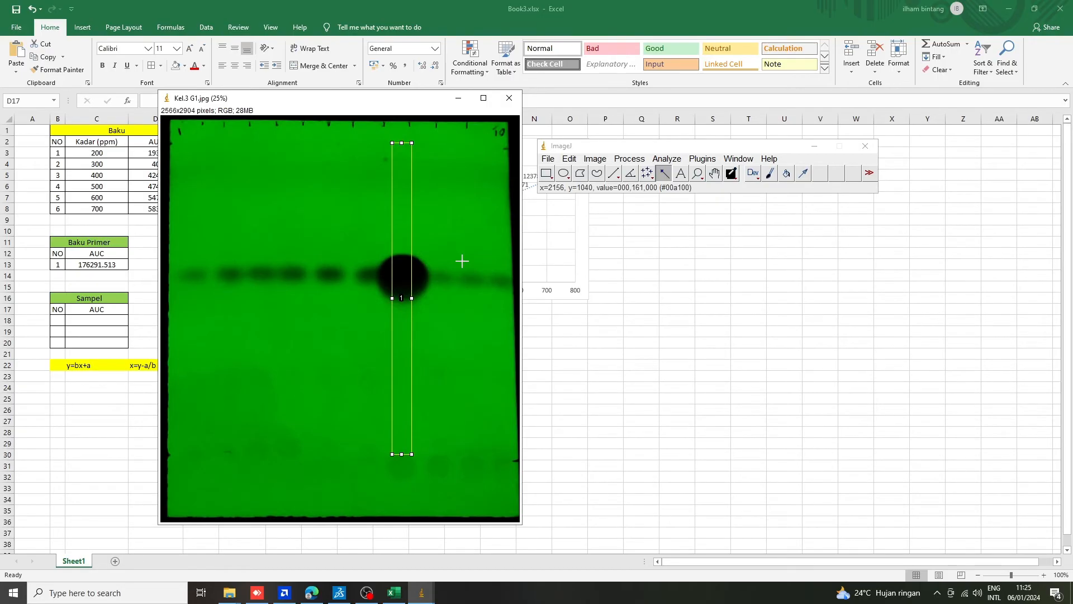
# Move the lane selection horizontally from the large dark spot onto the first faint sample spot and set it as the first gel lane.
pyautogui.press('Right')
pyautogui.press('Right')
pyautogui.press('Right')
pyautogui.press('Right')
pyautogui.press('Right')
pyautogui.press('Right')
pyautogui.press('Right')
pyautogui.press('Right')
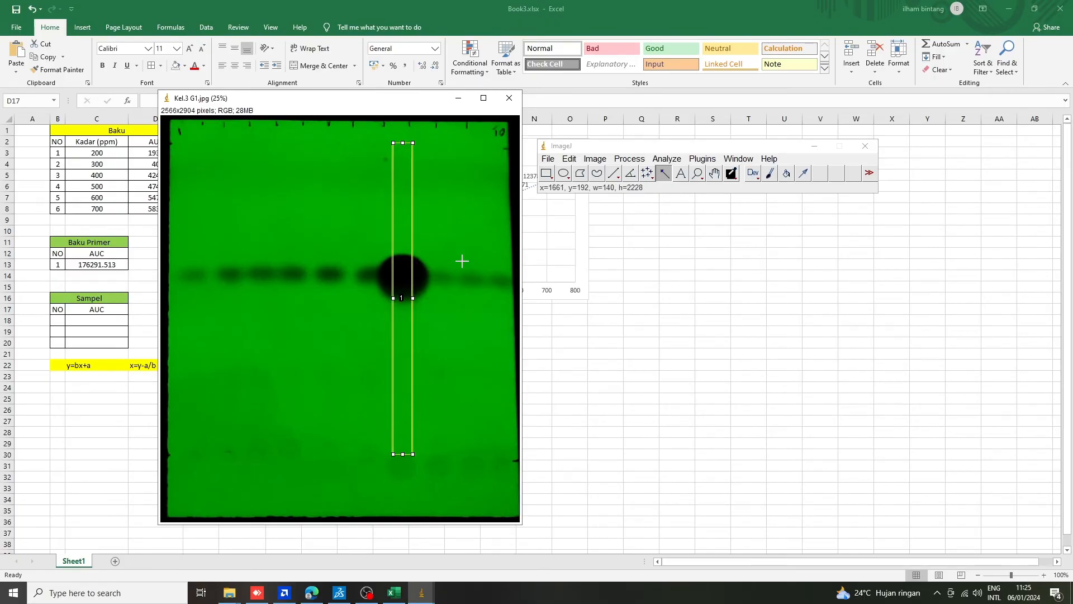
pyautogui.press('Right')
pyautogui.press('Right')
pyautogui.press('Right')
pyautogui.press('Right')
pyautogui.press('Right')
pyautogui.press('Right')
pyautogui.press('Right')
pyautogui.press('Right')
pyautogui.press('Right')
pyautogui.press('Right')
pyautogui.press('Right')
pyautogui.press('Right')
pyautogui.press('Right')
pyautogui.press('Right')
pyautogui.press('Right')
pyautogui.press('Right')
pyautogui.press('Right')
pyautogui.press('Right')
pyautogui.press('Right')
pyautogui.press('Right')
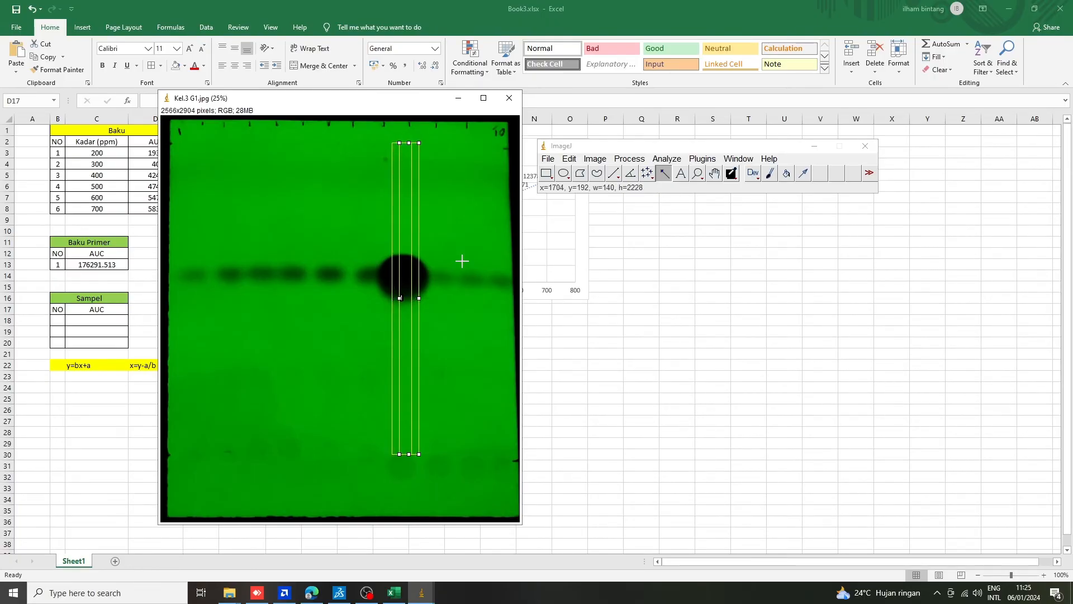
pyautogui.press('Right')
pyautogui.press('Right')
pyautogui.press('Right')
pyautogui.press('Right')
pyautogui.press('Right')
pyautogui.press('Right')
pyautogui.press('Right')
pyautogui.press('Right')
pyautogui.press('Right')
pyautogui.press('Right')
pyautogui.press('Right')
pyautogui.press('Right')
pyautogui.press('Right')
pyautogui.press('Right')
pyautogui.press('Right')
pyautogui.press('Right')
pyautogui.press('Right')
pyautogui.press('Right')
pyautogui.press('Right')
pyautogui.press('Right')
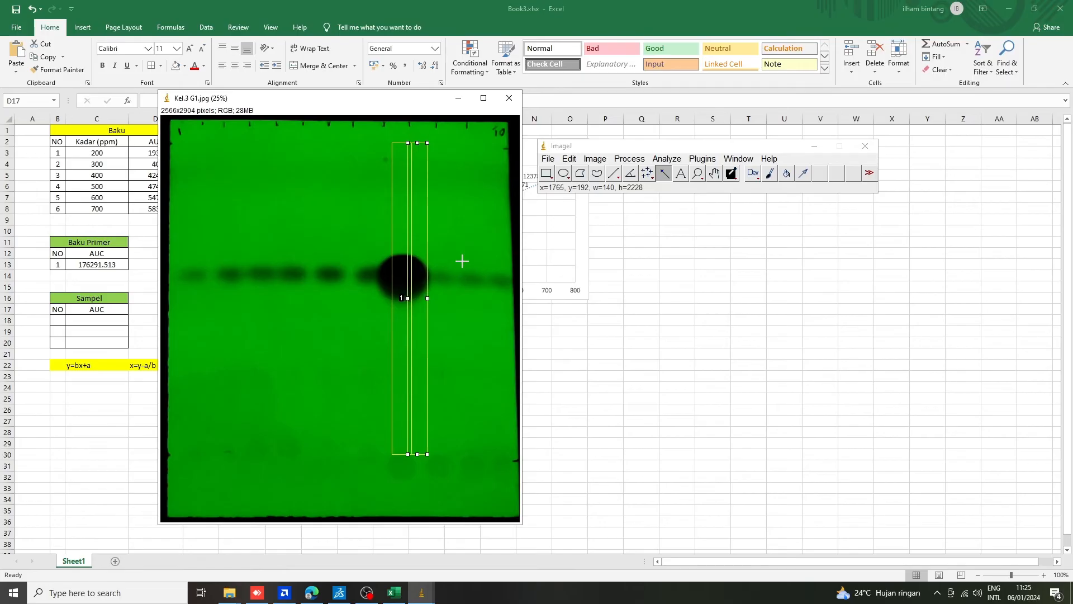
pyautogui.press('Right')
pyautogui.press('Right')
pyautogui.press('Right')
pyautogui.press('Right')
pyautogui.press('Right')
pyautogui.press('Right')
pyautogui.press('Right')
pyautogui.press('Right')
pyautogui.press('Right')
pyautogui.press('Right')
pyautogui.press('Right')
pyautogui.press('Right')
pyautogui.press('Right')
pyautogui.press('Right')
pyautogui.press('Right')
pyautogui.press('Right')
pyautogui.press('Right')
pyautogui.press('Right')
pyautogui.press('Right')
pyautogui.press('Right')
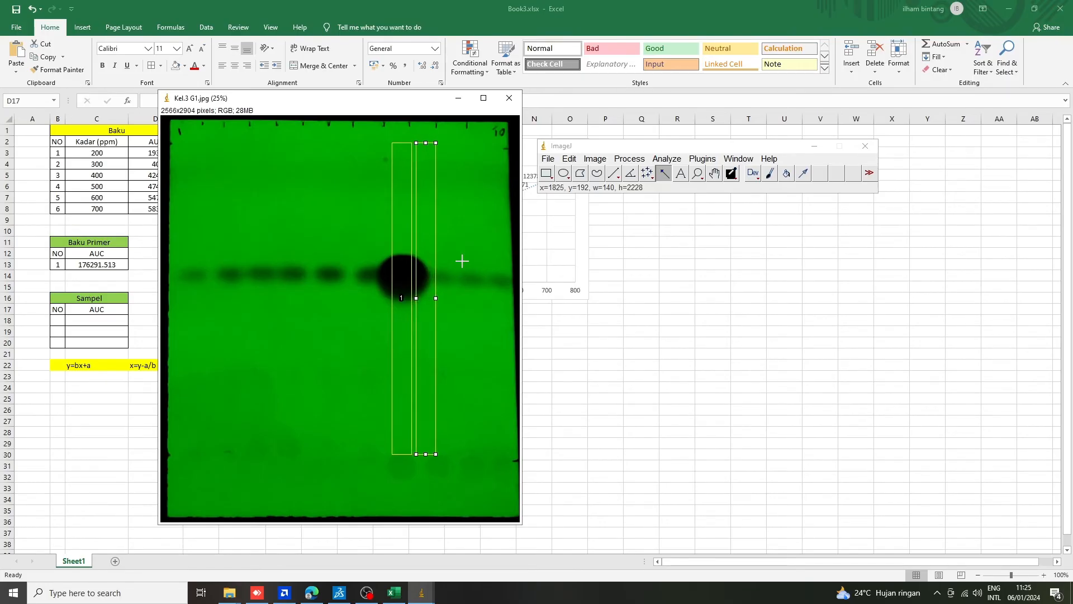
pyautogui.press('Right')
pyautogui.press('Right')
pyautogui.press('Right')
pyautogui.press('Right')
pyautogui.press('Right')
pyautogui.press('Right')
pyautogui.press('Right')
pyautogui.press('Right')
pyautogui.press('Right')
pyautogui.press('Right')
pyautogui.press('Right')
pyautogui.press('Right')
pyautogui.press('Right')
pyautogui.press('Right')
pyautogui.press('Right')
pyautogui.press('Right')
pyautogui.press('Right')
pyautogui.press('Right')
pyautogui.press('Right')
pyautogui.press('Right')
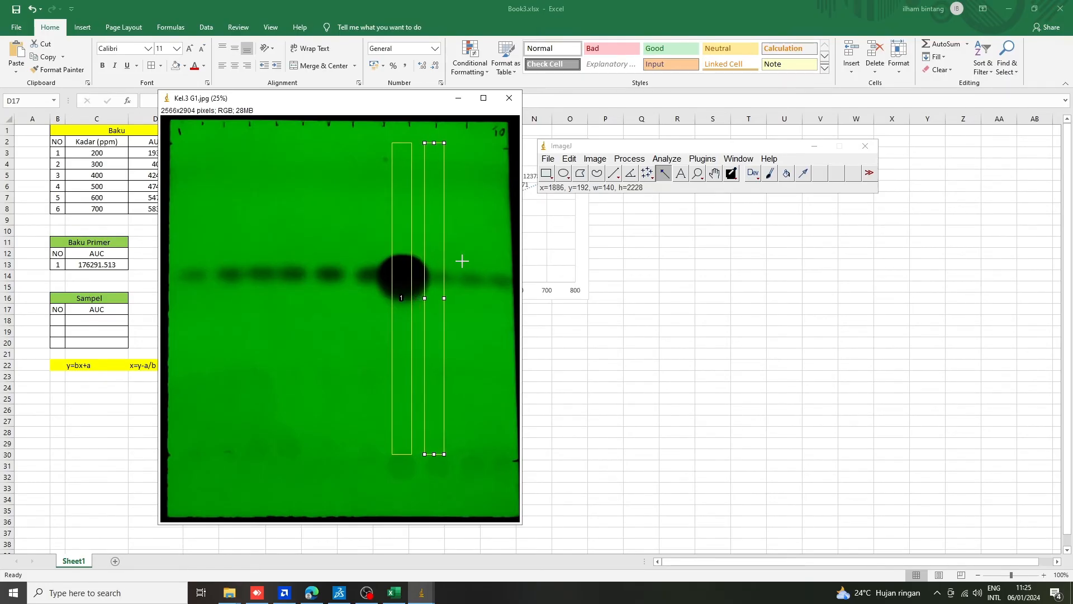
pyautogui.press('Right')
pyautogui.press('Right')
pyautogui.press('Right')
pyautogui.press('Right')
pyautogui.press('Right')
pyautogui.press('Right')
pyautogui.press('Right')
pyautogui.press('Right')
pyautogui.press('Right')
pyautogui.press('Right')
pyautogui.press('Right')
pyautogui.press('Right')
pyautogui.press('Right')
pyautogui.press('Right')
pyautogui.press('Right')
pyautogui.press('Right')
pyautogui.press('Right')
pyautogui.press('Right')
pyautogui.press('Right')
pyautogui.press('Right')
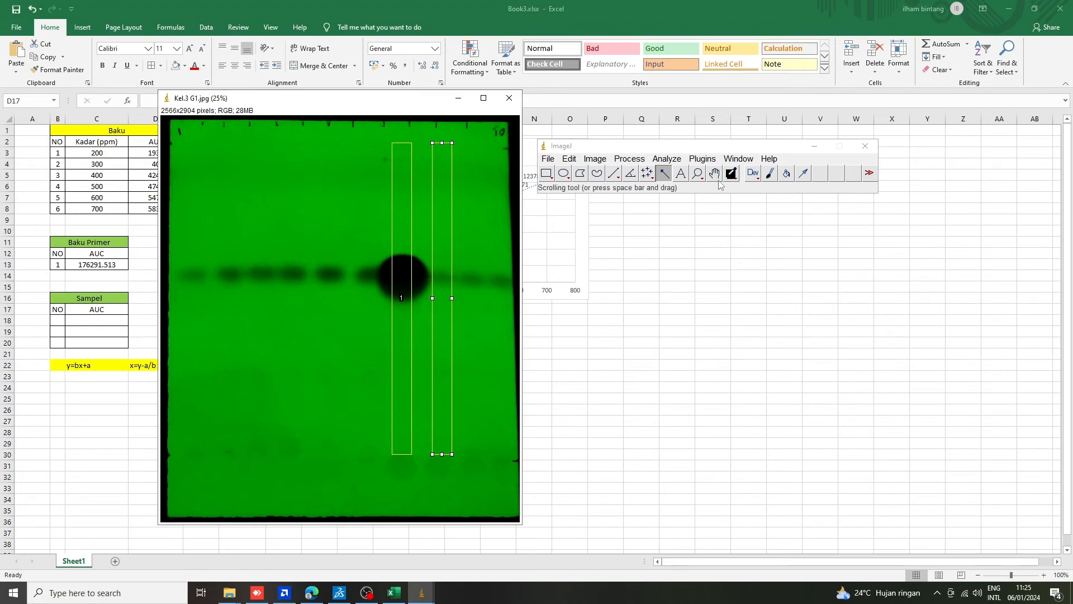
pyautogui.click(668, 160)
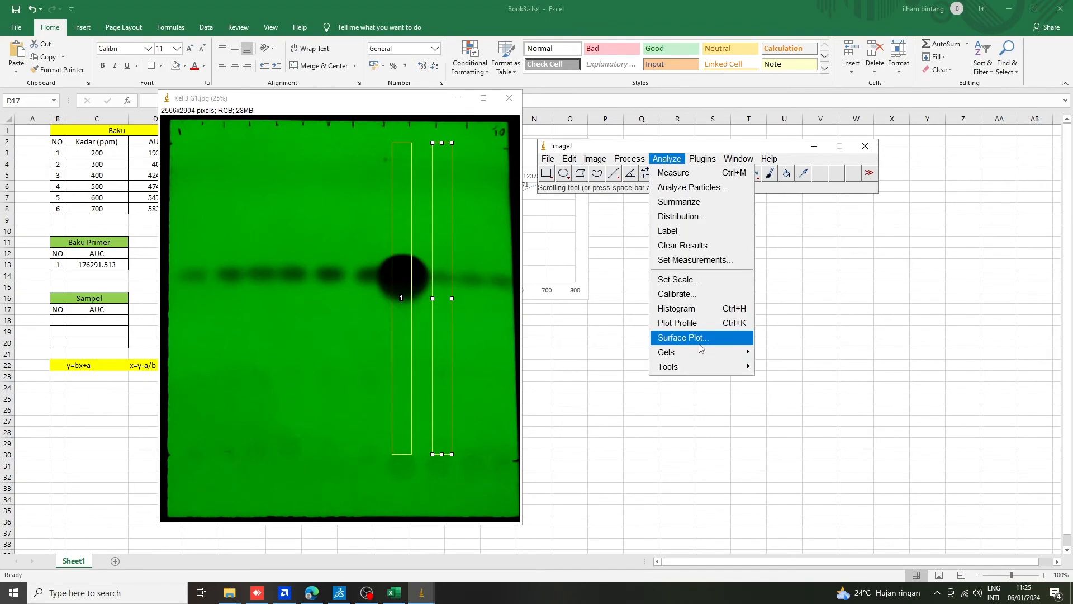
pyautogui.moveTo(697, 351)
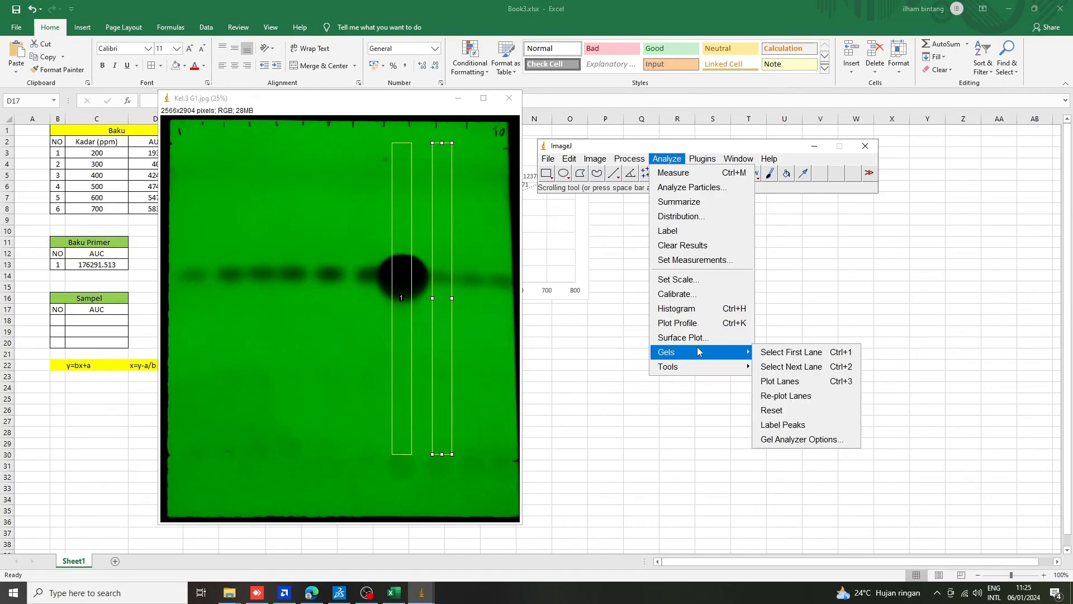
pyautogui.click(775, 358)
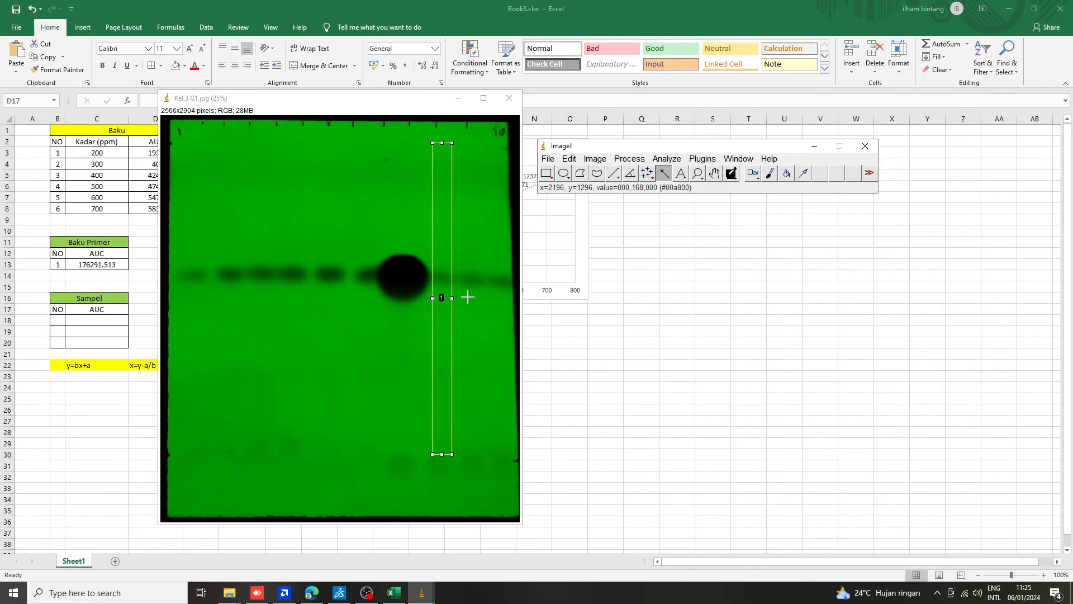
# Move the selection horizontally onto the second sample spot, at about x=2144, and add it as gel lane 2.
pyautogui.press('Right')
pyautogui.press('Right')
pyautogui.press('Right')
pyautogui.press('Right')
pyautogui.press('Right')
pyautogui.press('Right')
pyautogui.press('Right')
pyautogui.press('Right')
pyautogui.press('Right')
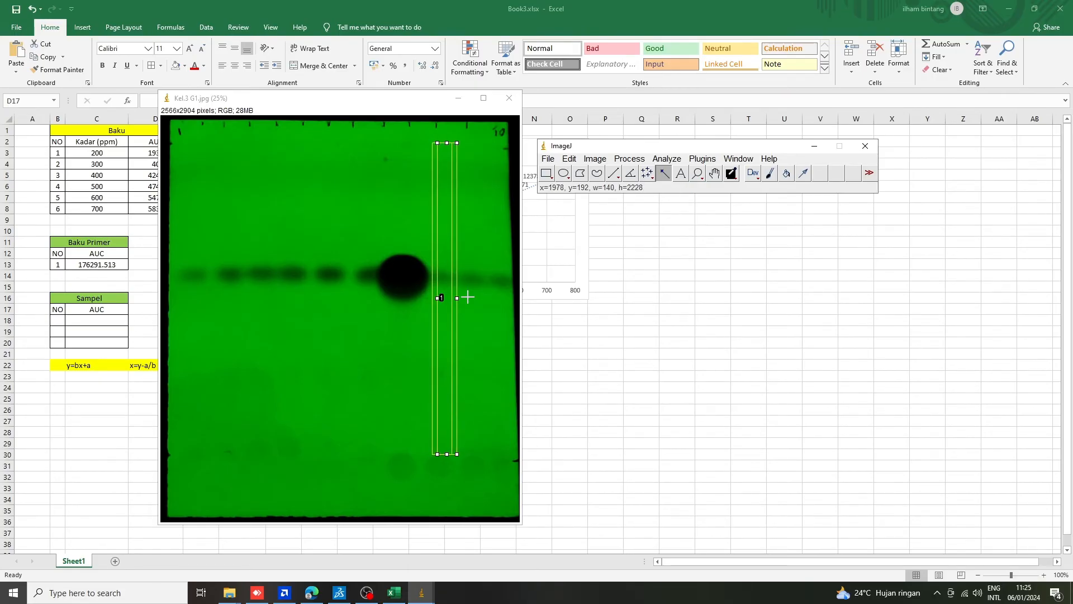
pyautogui.press('Right')
pyautogui.press('Right')
pyautogui.press('Right')
pyautogui.press('Right')
pyautogui.press('Right')
pyautogui.press('Right')
pyautogui.press('Right')
pyautogui.press('Right')
pyautogui.press('Right')
pyautogui.press('Right')
pyautogui.press('Right')
pyautogui.press('Right')
pyautogui.press('Right')
pyautogui.press('Right')
pyautogui.press('Right')
pyautogui.press('Right')
pyautogui.press('Right')
pyautogui.press('Right')
pyautogui.press('Right')
pyautogui.press('Right')
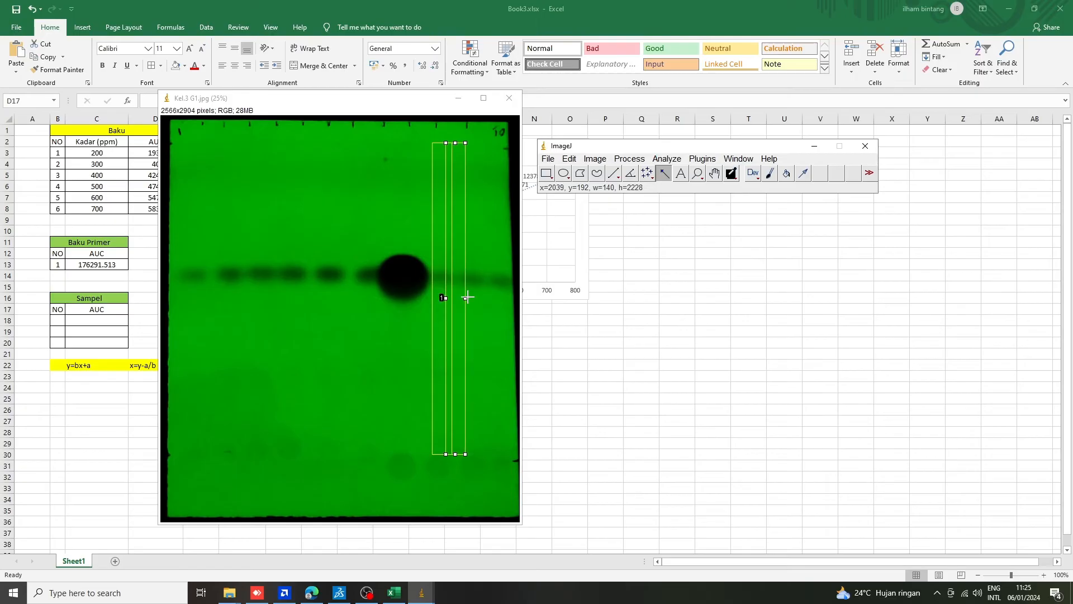
pyautogui.press('Right')
pyautogui.press('Right')
pyautogui.press('Right')
pyautogui.press('Right')
pyautogui.press('Right')
pyautogui.press('Right')
pyautogui.press('Right')
pyautogui.press('Right')
pyautogui.press('Right')
pyautogui.press('Right')
pyautogui.press('Right')
pyautogui.press('Right')
pyautogui.press('Right')
pyautogui.press('Right')
pyautogui.press('Right')
pyautogui.press('Right')
pyautogui.press('Right')
pyautogui.press('Right')
pyautogui.press('Right')
pyautogui.press('Right')
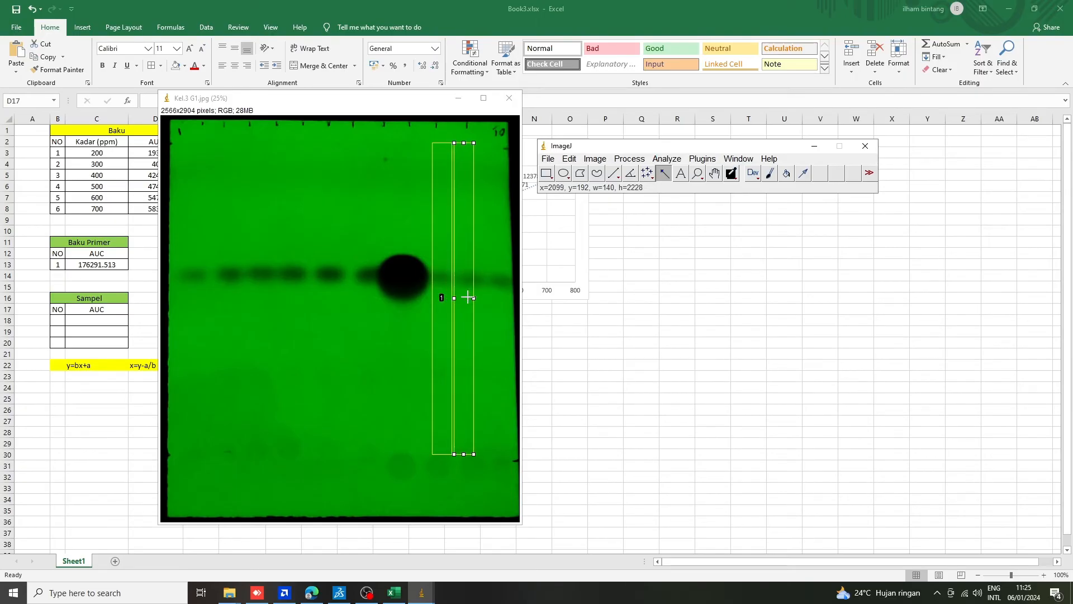
pyautogui.press('Right')
pyautogui.press('Right')
pyautogui.press('Right')
pyautogui.press('Right')
pyautogui.press('Right')
pyautogui.press('Right')
pyautogui.press('Right')
pyautogui.press('Right')
pyautogui.press('Right')
pyautogui.press('Right')
pyautogui.press('Right')
pyautogui.press('Right')
pyautogui.press('Right')
pyautogui.press('Right')
pyautogui.press('Right')
pyautogui.press('Right')
pyautogui.press('Right')
pyautogui.press('Right')
pyautogui.press('Right')
pyautogui.press('Right')
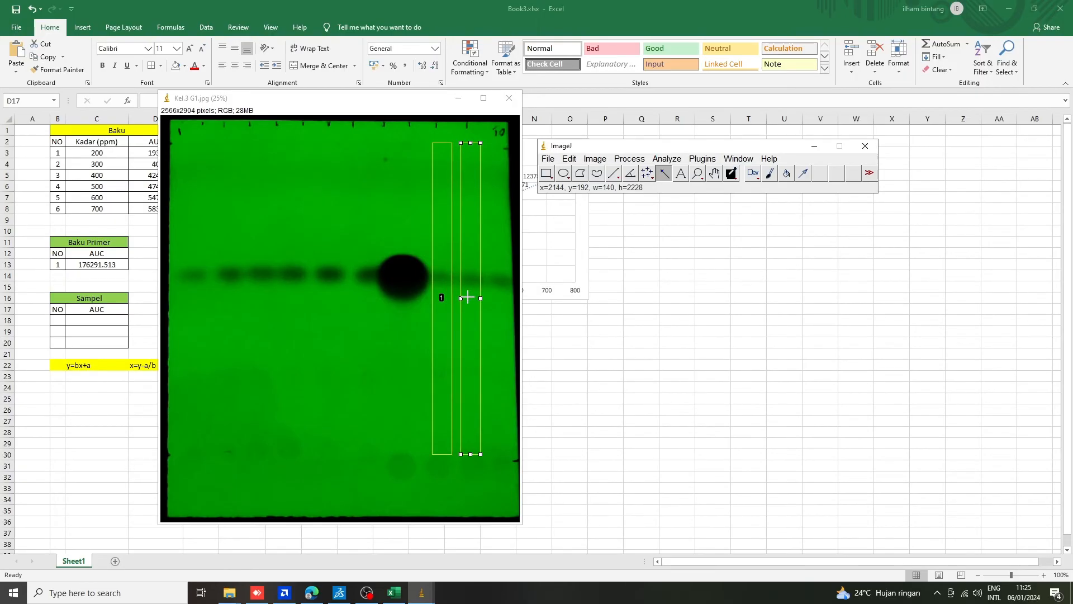
pyautogui.hotkey('ctrl', '2')
# Move the selection horizontally onto the last sample spot, at about x=2357, and add it as gel lane 3.
pyautogui.press('Right')
pyautogui.press('Right')
pyautogui.press('Right')
pyautogui.press('Right')
pyautogui.press('Right')
pyautogui.press('Right')
pyautogui.press('Right')
pyautogui.press('Right')
pyautogui.press('Right')
pyautogui.press('Right')
pyautogui.press('Right')
pyautogui.press('Right')
pyautogui.press('Right')
pyautogui.press('Right')
pyautogui.press('Right')
pyautogui.press('Right')
pyautogui.press('Right')
pyautogui.press('Right')
pyautogui.press('Right')
pyautogui.press('Right')
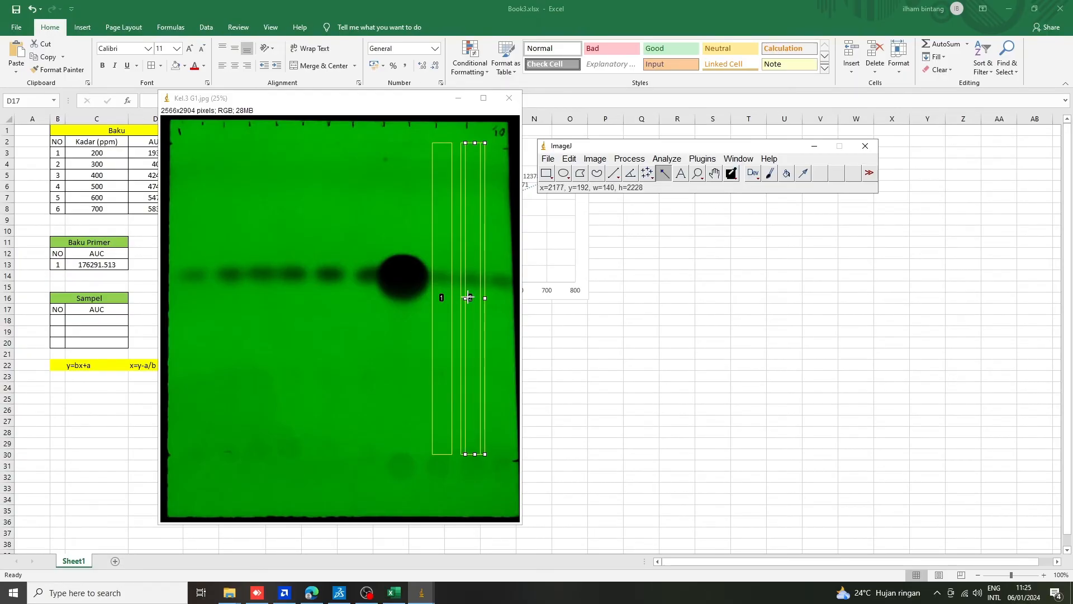
pyautogui.press('Right')
pyautogui.press('Right')
pyautogui.press('Right')
pyautogui.press('Right')
pyautogui.press('Right')
pyautogui.press('Right')
pyautogui.press('Right')
pyautogui.press('Right')
pyautogui.press('Right')
pyautogui.press('Right')
pyautogui.press('Right')
pyautogui.press('Right')
pyautogui.press('Right')
pyautogui.press('Right')
pyautogui.press('Right')
pyautogui.press('Right')
pyautogui.press('Right')
pyautogui.press('Right')
pyautogui.press('Right')
pyautogui.press('Right')
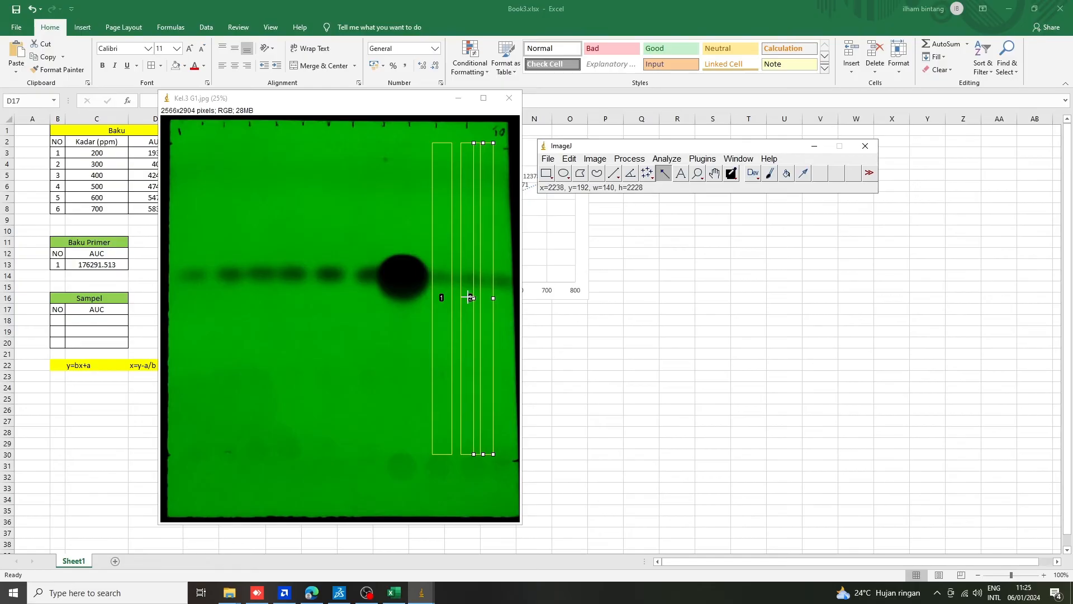
pyautogui.press('Right')
pyautogui.press('Right')
pyautogui.press('Right')
pyautogui.press('Right')
pyautogui.press('Right')
pyautogui.press('Right')
pyautogui.press('Right')
pyautogui.press('Right')
pyautogui.press('Right')
pyautogui.press('Right')
pyautogui.press('Right')
pyautogui.press('Right')
pyautogui.press('Right')
pyautogui.press('Right')
pyautogui.press('Right')
pyautogui.press('Right')
pyautogui.press('Right')
pyautogui.press('Right')
pyautogui.press('Right')
pyautogui.press('Right')
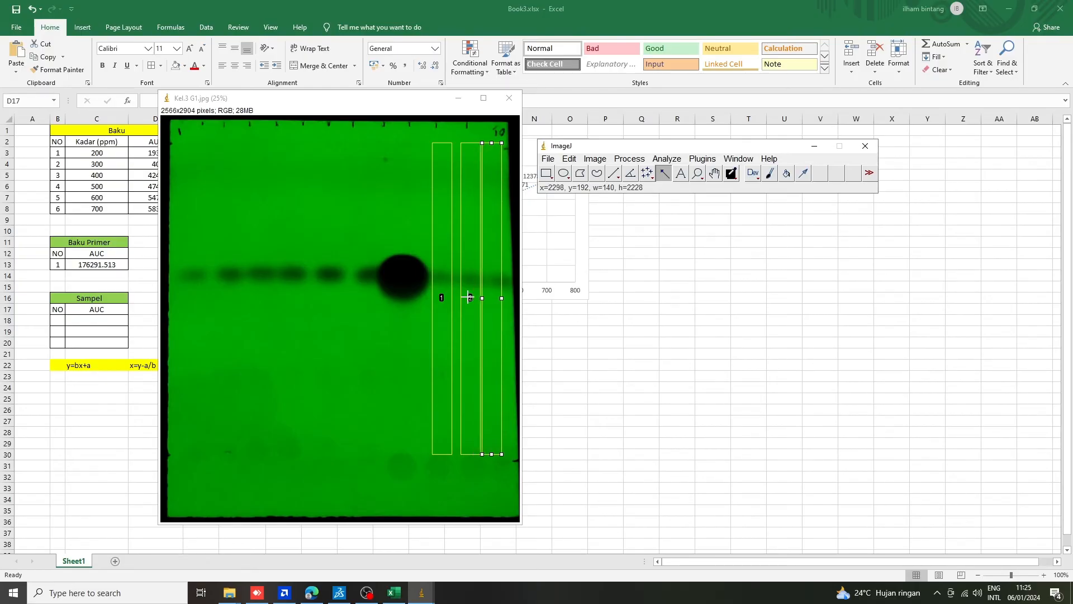
pyautogui.press('Right')
pyautogui.press('Right')
pyautogui.press('Right')
pyautogui.press('Right')
pyautogui.press('Right')
pyautogui.press('Right')
pyautogui.press('Right')
pyautogui.press('Right')
pyautogui.press('Right')
pyautogui.press('Right')
pyautogui.press('Right')
pyautogui.press('Right')
pyautogui.press('Right')
pyautogui.press('Right')
pyautogui.press('Right')
pyautogui.press('Right')
pyautogui.press('Right')
pyautogui.press('Right')
pyautogui.press('Right')
pyautogui.press('Right')
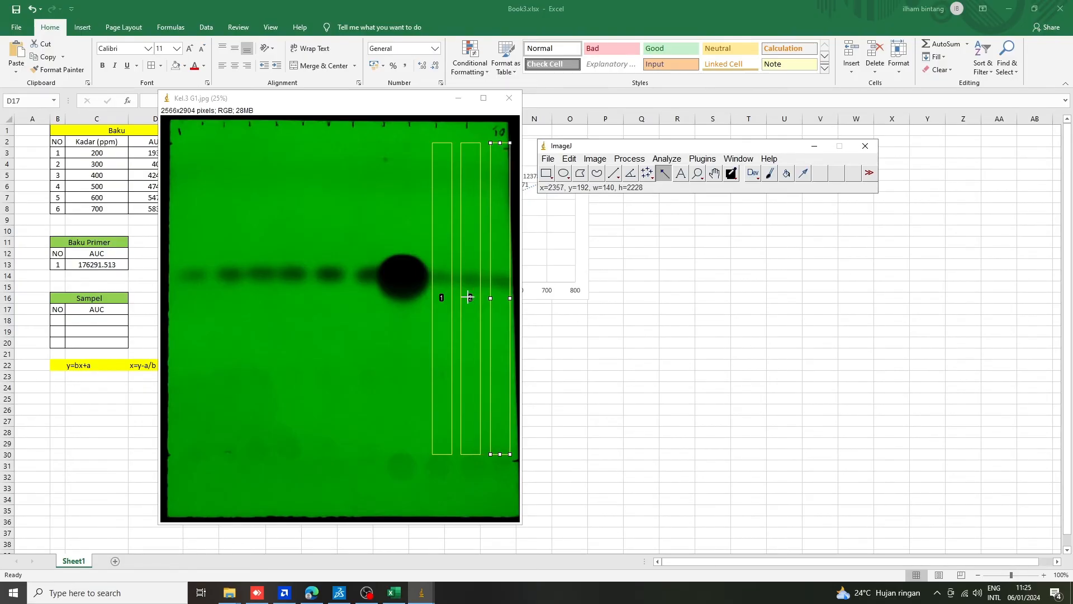
pyautogui.click(676, 160)
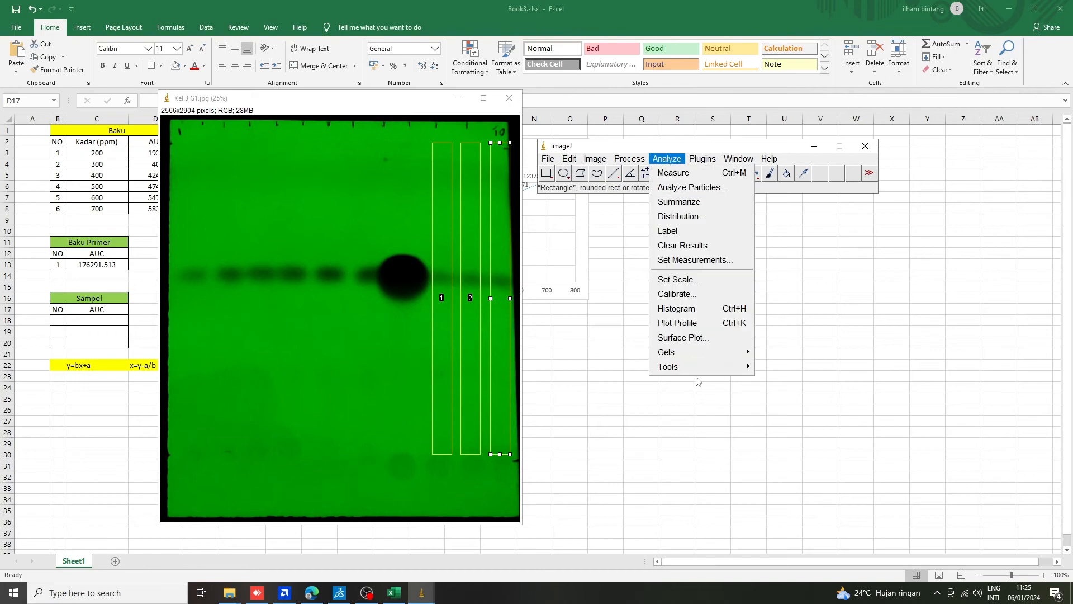
pyautogui.moveTo(696, 360)
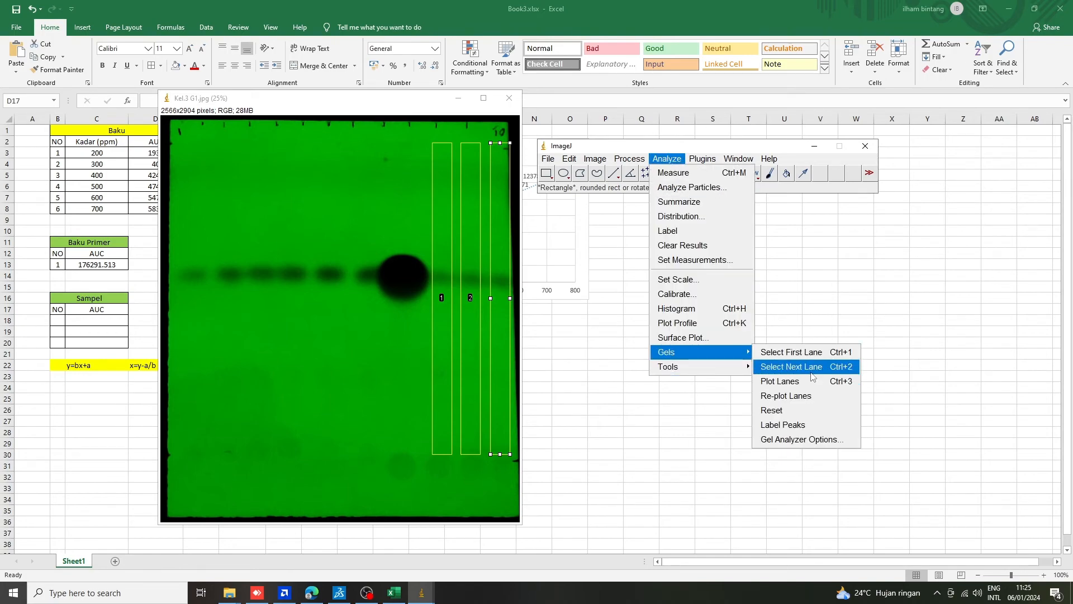
pyautogui.click(810, 372)
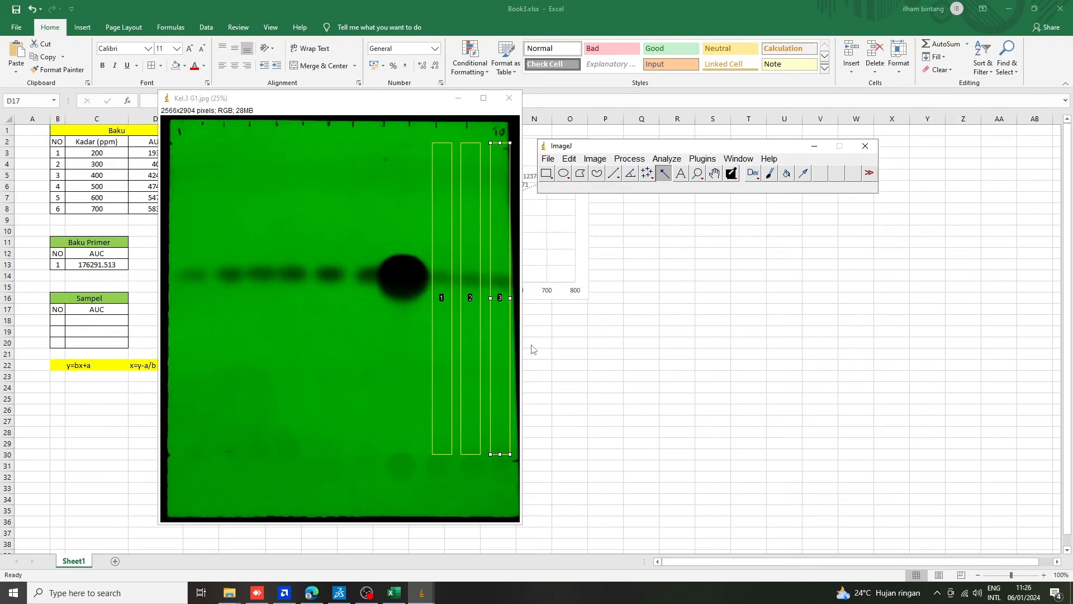
# Plot the profiles of the three sample lanes.
pyautogui.click(668, 161)
pyautogui.moveTo(709, 354)
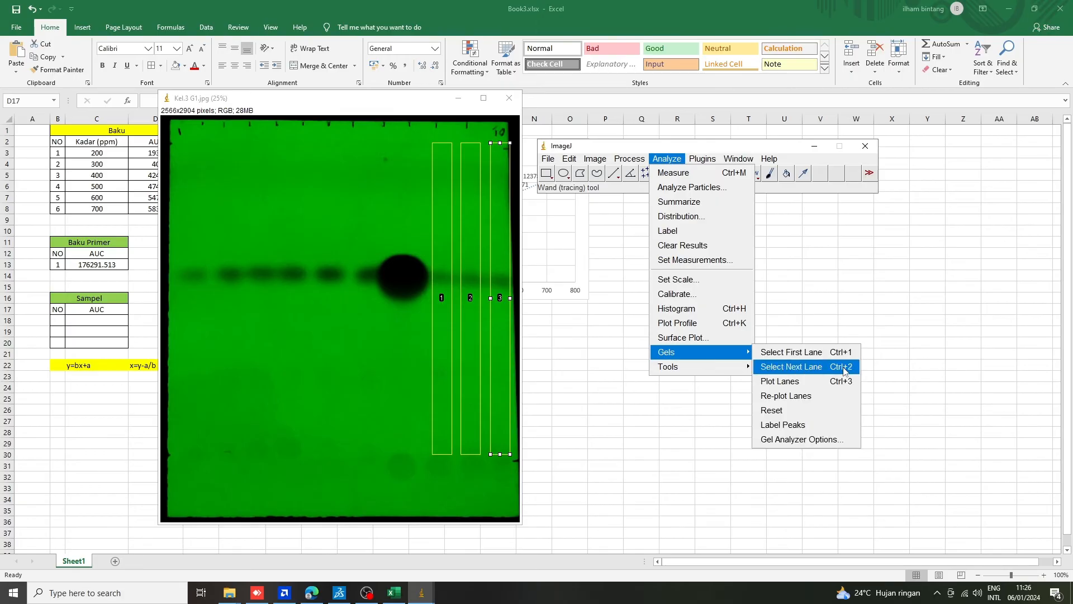
pyautogui.click(814, 386)
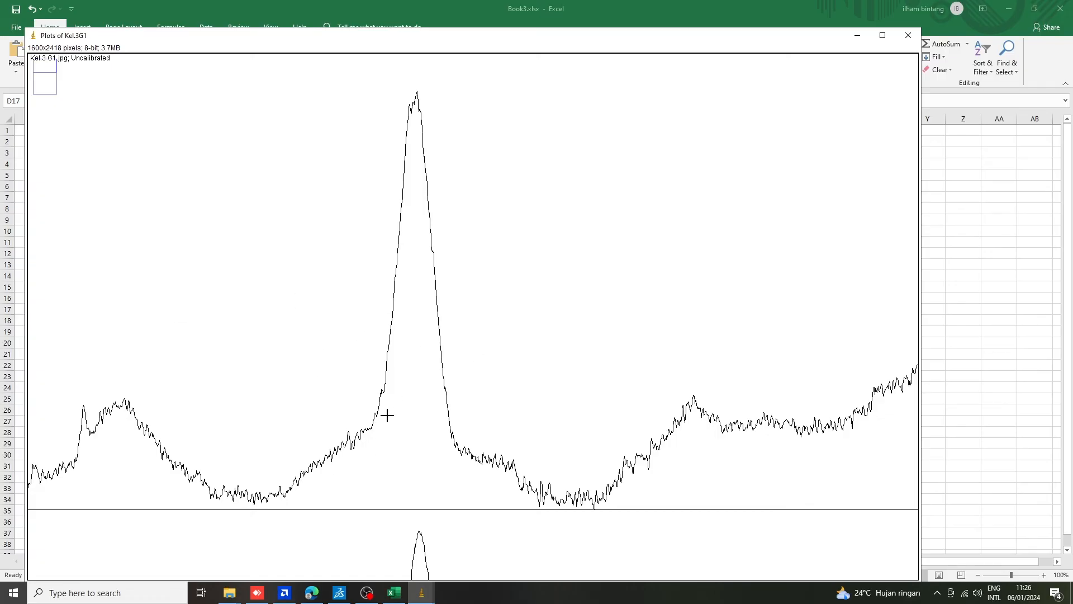
# Close the base of the tall peak in each of the three lane plots with a straight baseline.
pyautogui.scroll(-1, 408, 415)
pyautogui.scroll(1, 413, 401)
pyautogui.scroll(-1, 414, 401)
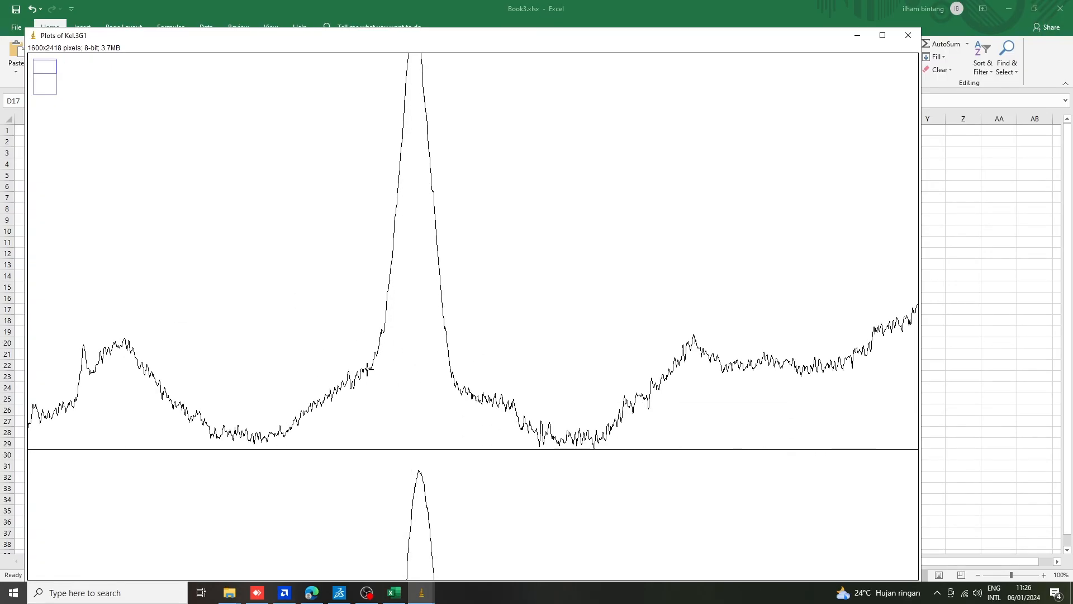
pyautogui.moveTo(368, 369); pyautogui.dragTo(458, 379)
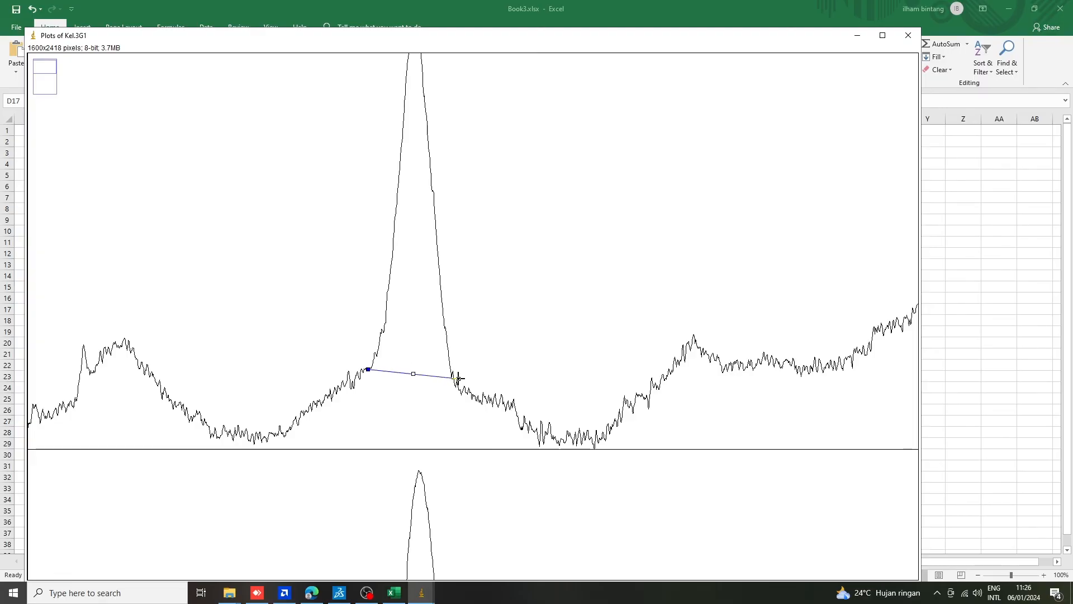
pyautogui.scroll(-5, 434, 377)
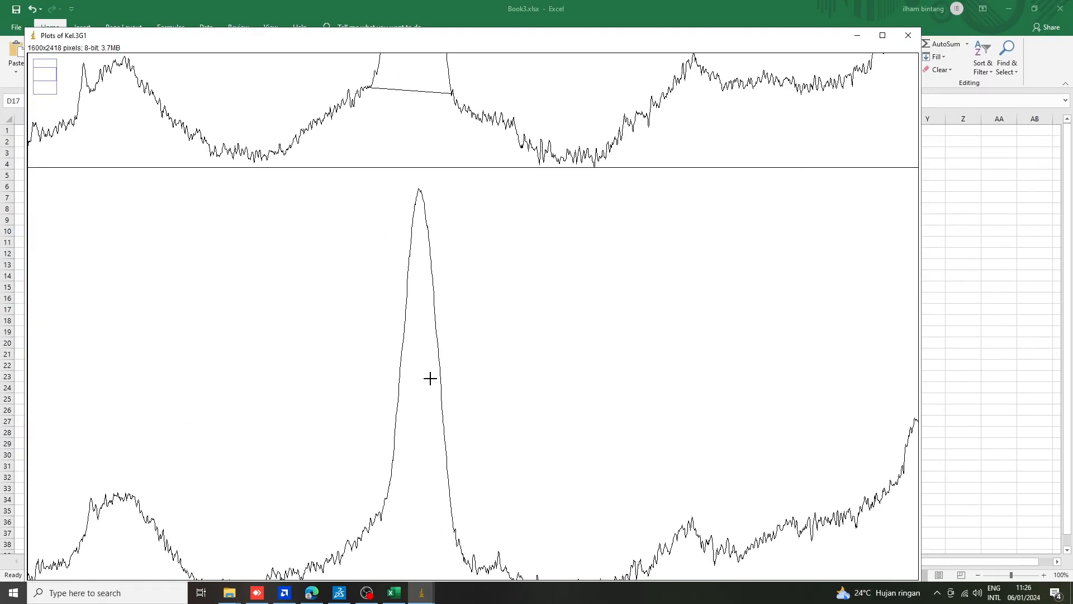
pyautogui.scroll(-3, 430, 378)
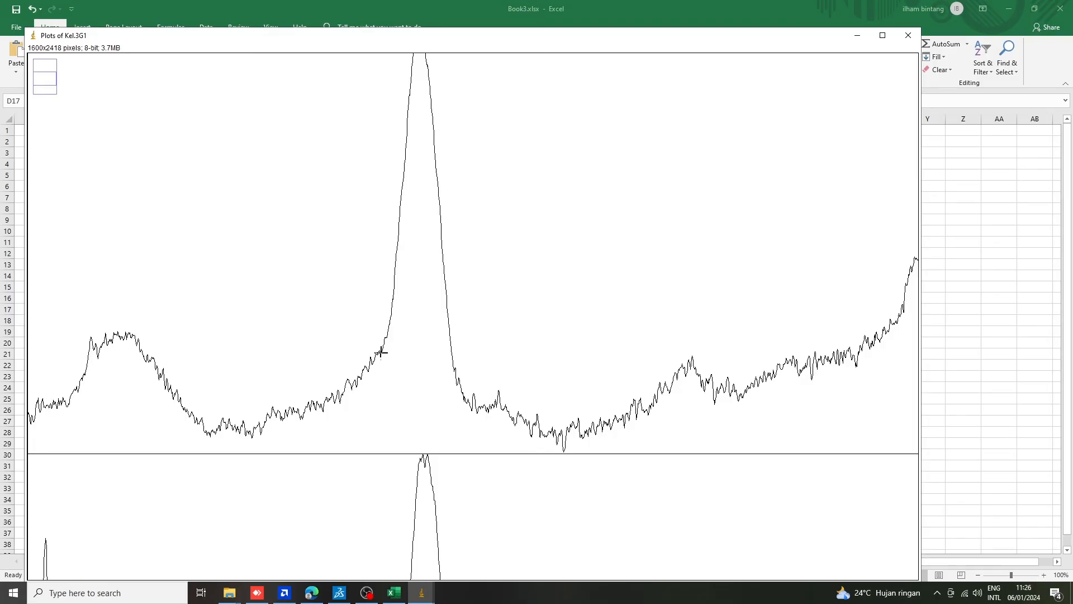
pyautogui.moveTo(383, 352); pyautogui.dragTo(454, 370)
pyautogui.scroll(-6, 451, 418)
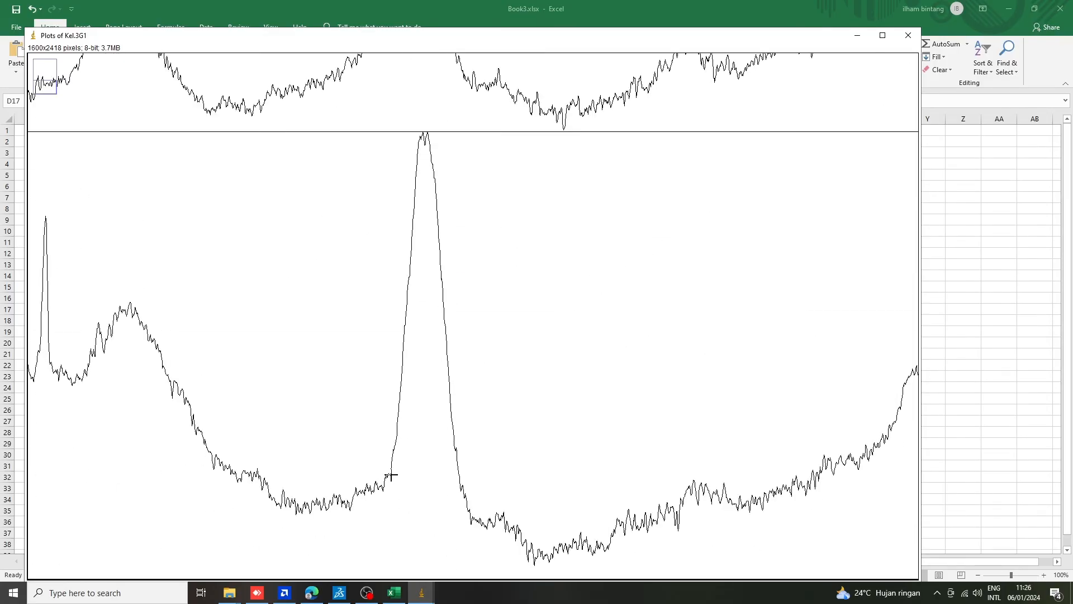
pyautogui.moveTo(392, 474); pyautogui.dragTo(463, 489)
# Measure the enclosed area of the tall peak in each of the three lane plots with the Wand tool.
pyautogui.moveTo(428, 595)
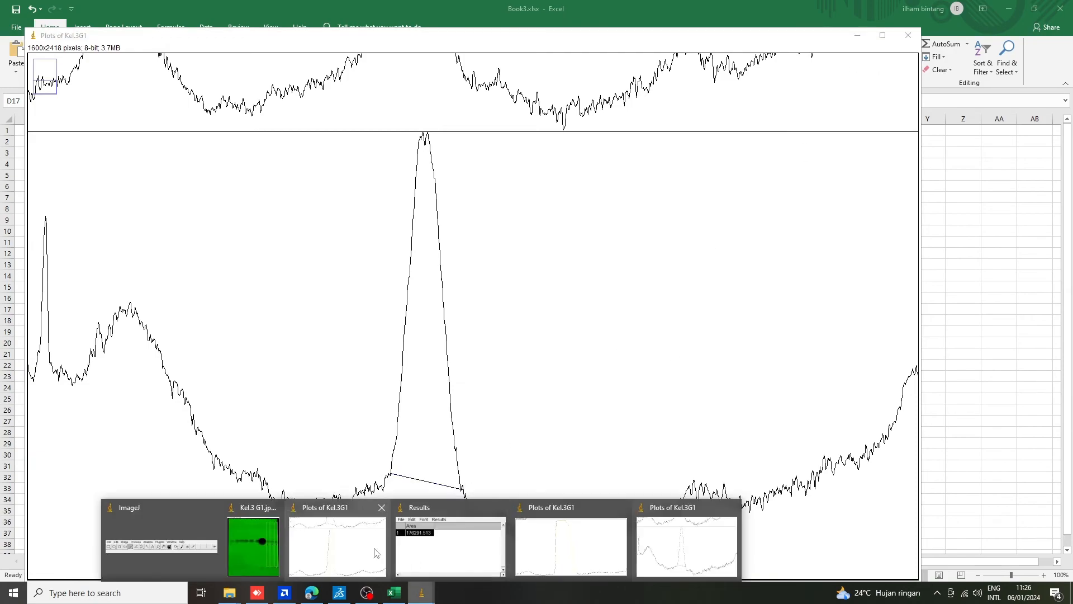
pyautogui.click(185, 551)
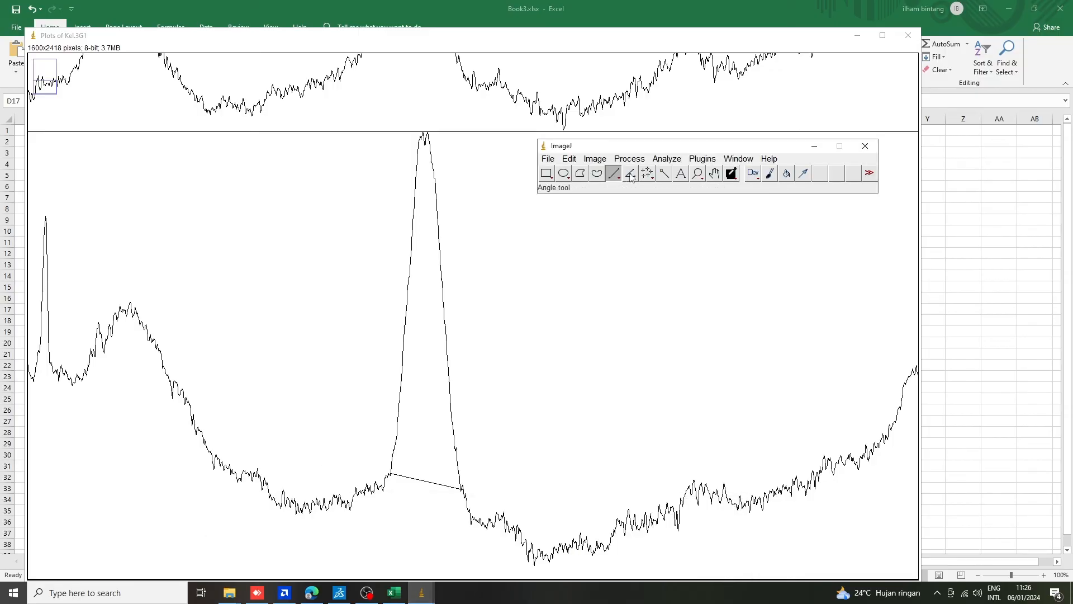
pyautogui.click(664, 174)
pyautogui.scroll(3, 497, 289)
pyautogui.scroll(5, 497, 289)
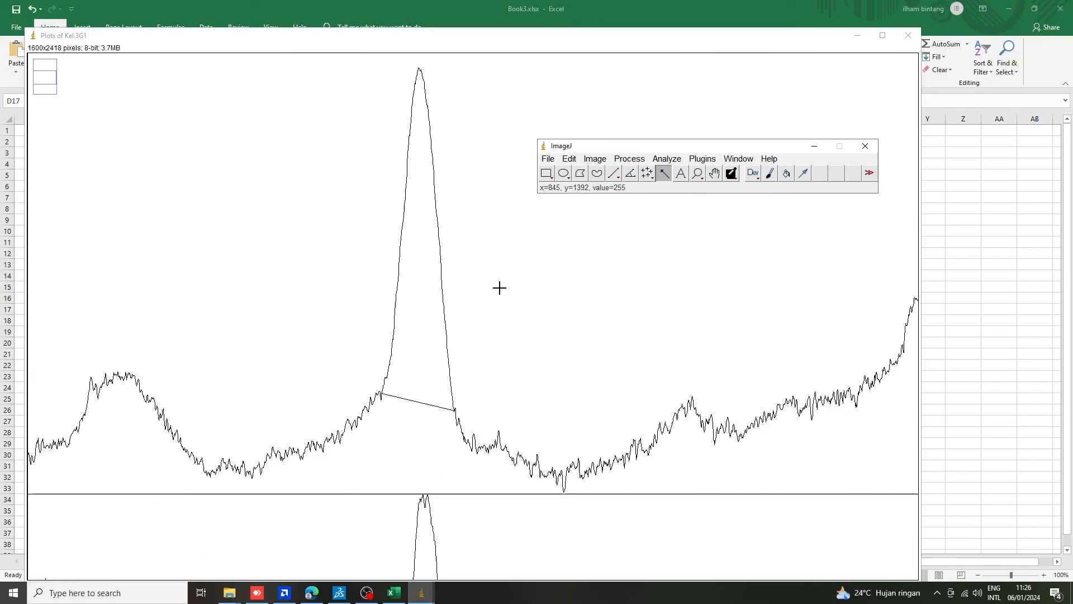
pyautogui.scroll(-4, 498, 288)
pyautogui.scroll(5, 498, 288)
pyautogui.click(414, 289)
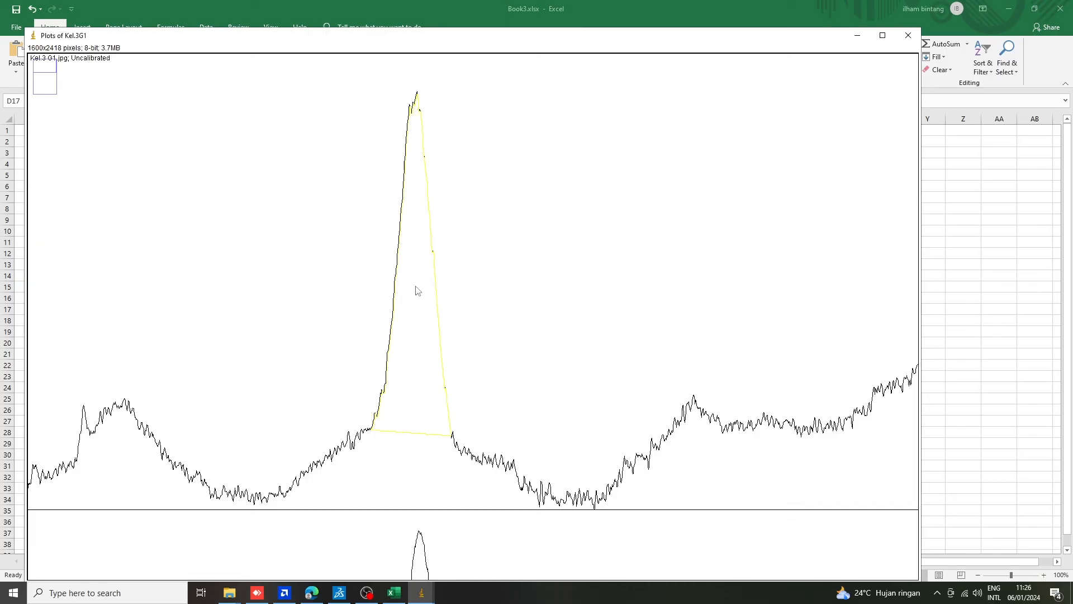
pyautogui.scroll(-7, 418, 280)
pyautogui.click(423, 331)
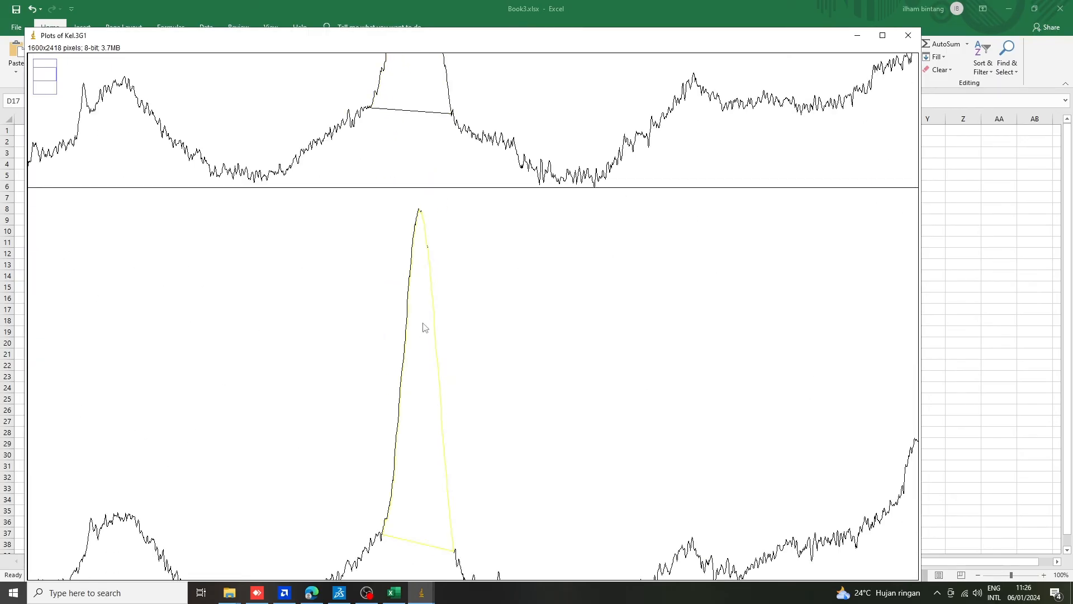
pyautogui.scroll(-8, 423, 327)
pyautogui.click(431, 342)
pyautogui.scroll(-2, 431, 342)
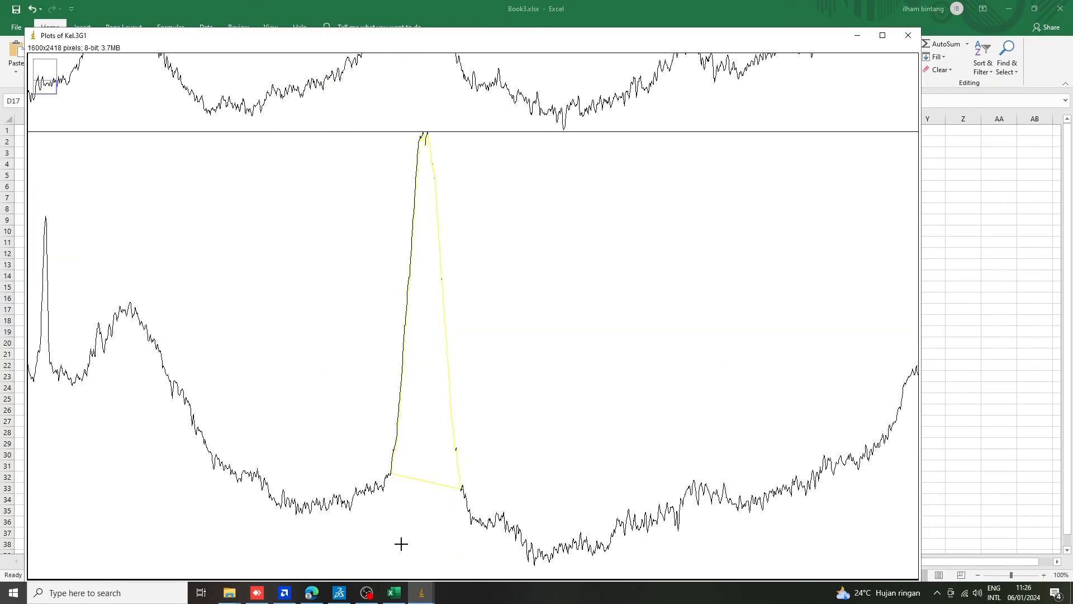
# Copy the three measured areas from the Results table into the AUC cells C18:C20 of the Sampel table in Excel.
pyautogui.moveTo(421, 593)
pyautogui.click(437, 562)
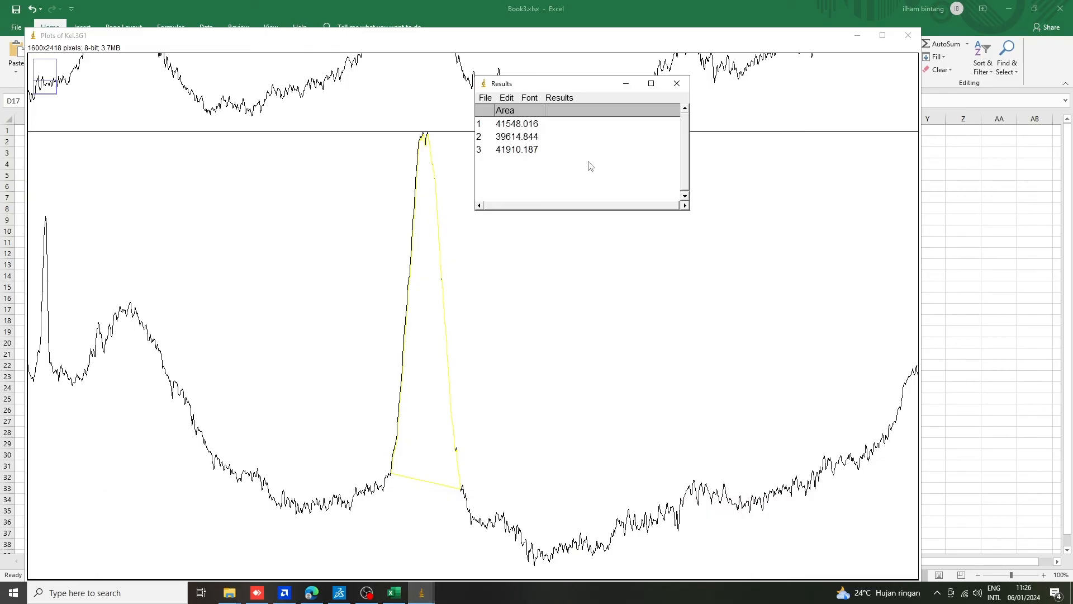
pyautogui.moveTo(548, 150); pyautogui.dragTo(482, 123)
pyautogui.hotkey('ctrl', 'c')
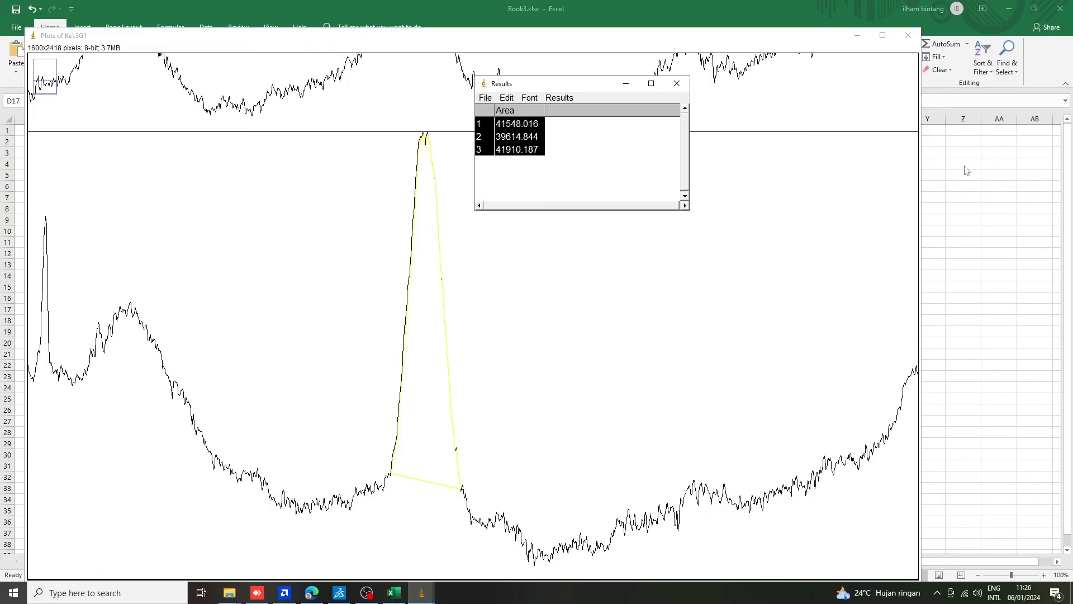
pyautogui.click(1001, 179)
pyautogui.moveTo(56, 317); pyautogui.dragTo(97, 338)
pyautogui.hotkey('ctrl', 'v')
pyautogui.click(294, 324)
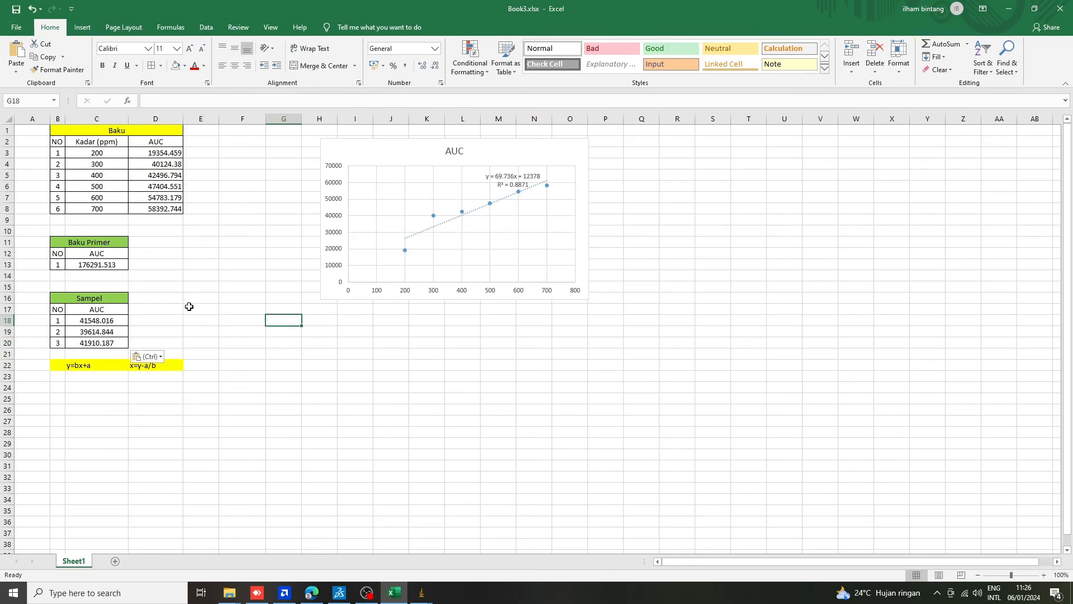
pyautogui.click(187, 322)
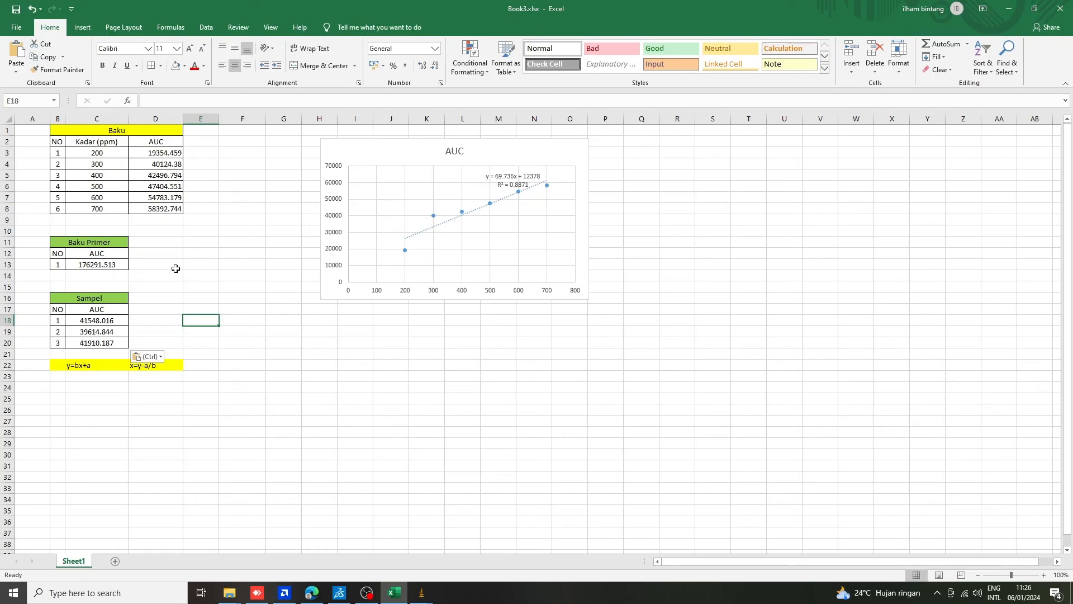
pyautogui.click(222, 285)
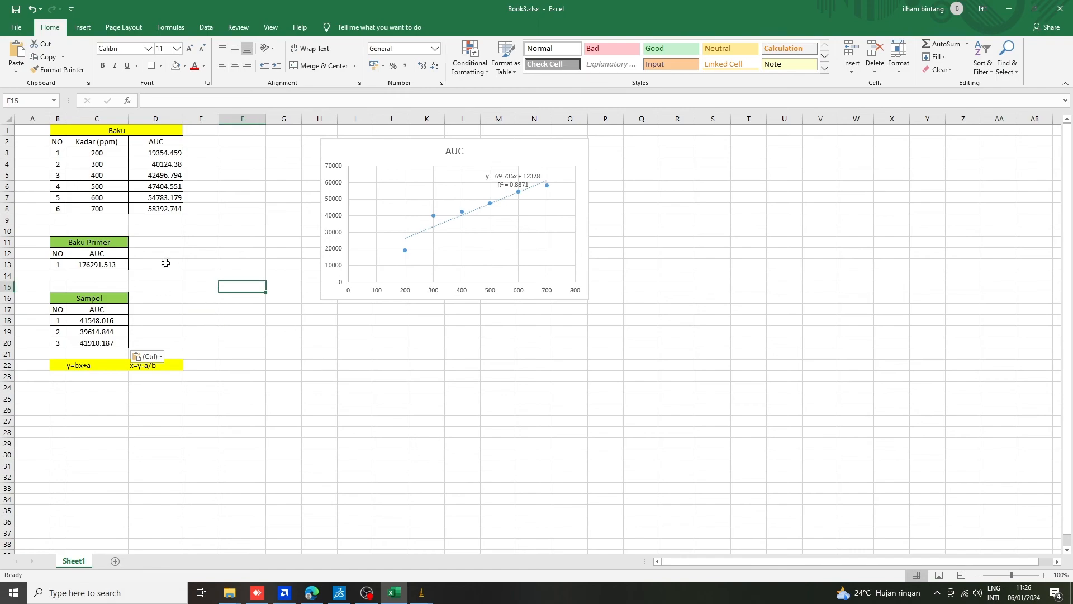
pyautogui.click(166, 263)
pyautogui.moveTo(170, 245); pyautogui.dragTo(171, 253)
pyautogui.moveTo(225, 310); pyautogui.dragTo(225, 317)
pyautogui.click(196, 280)
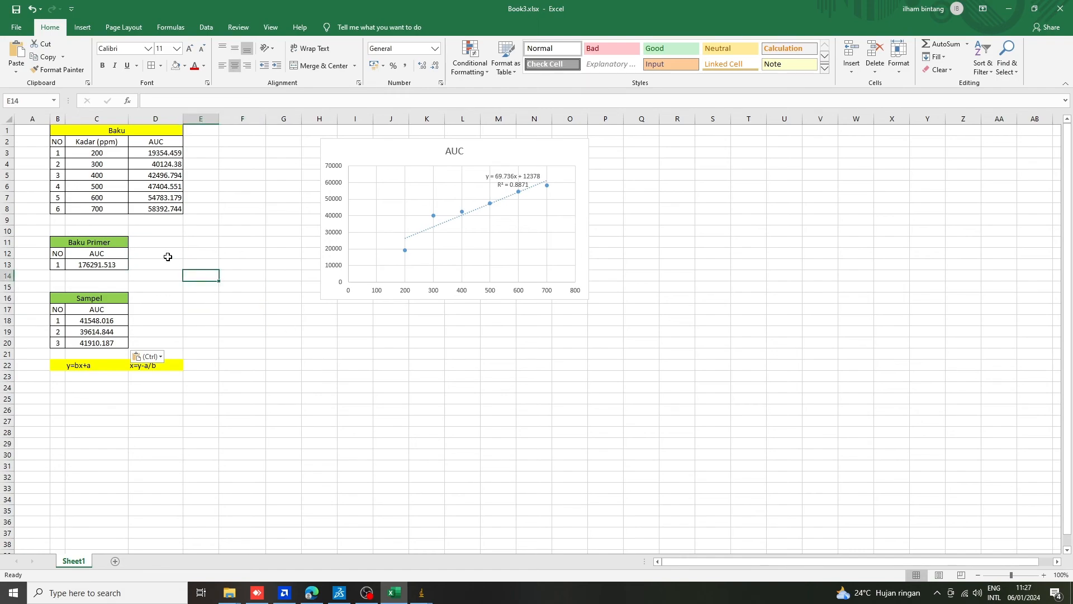
pyautogui.click(168, 259)
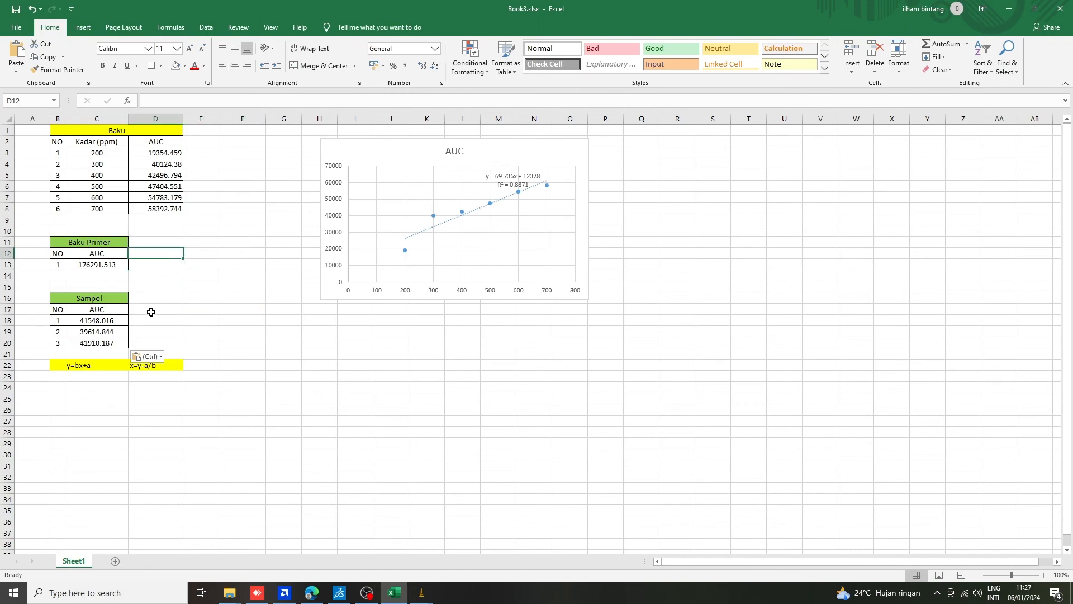
pyautogui.click(206, 331)
pyautogui.click(188, 400)
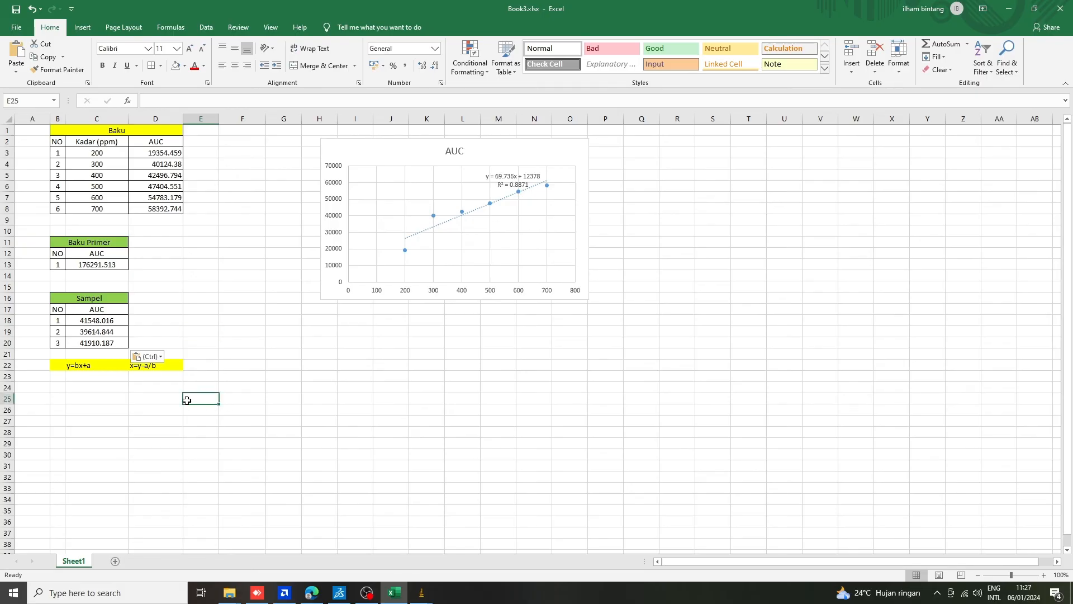
pyautogui.click(97, 374)
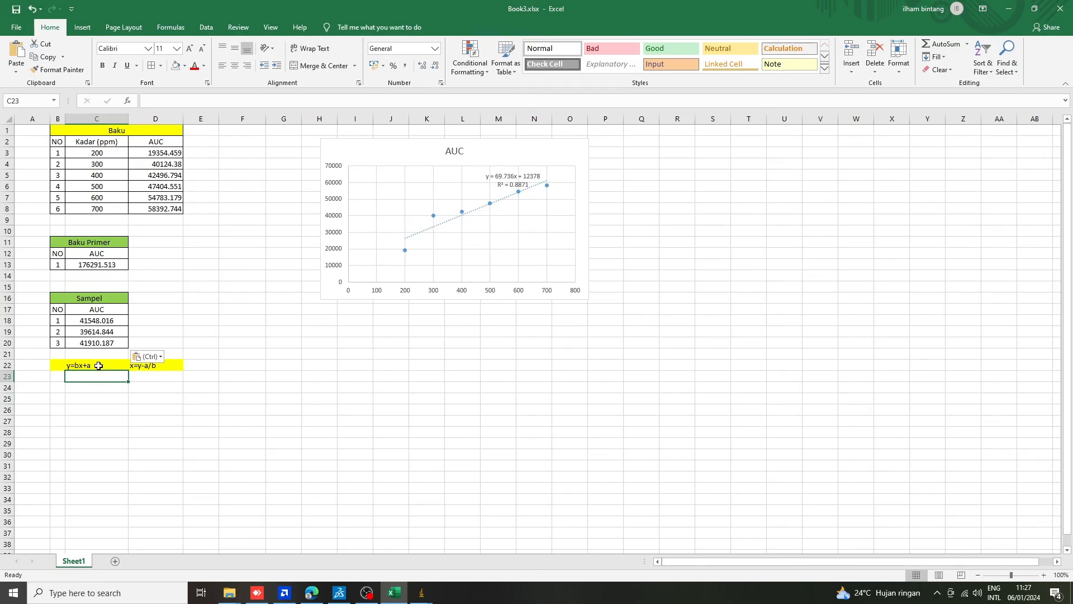
pyautogui.click(91, 366)
pyautogui.click(99, 399)
pyautogui.click(89, 368)
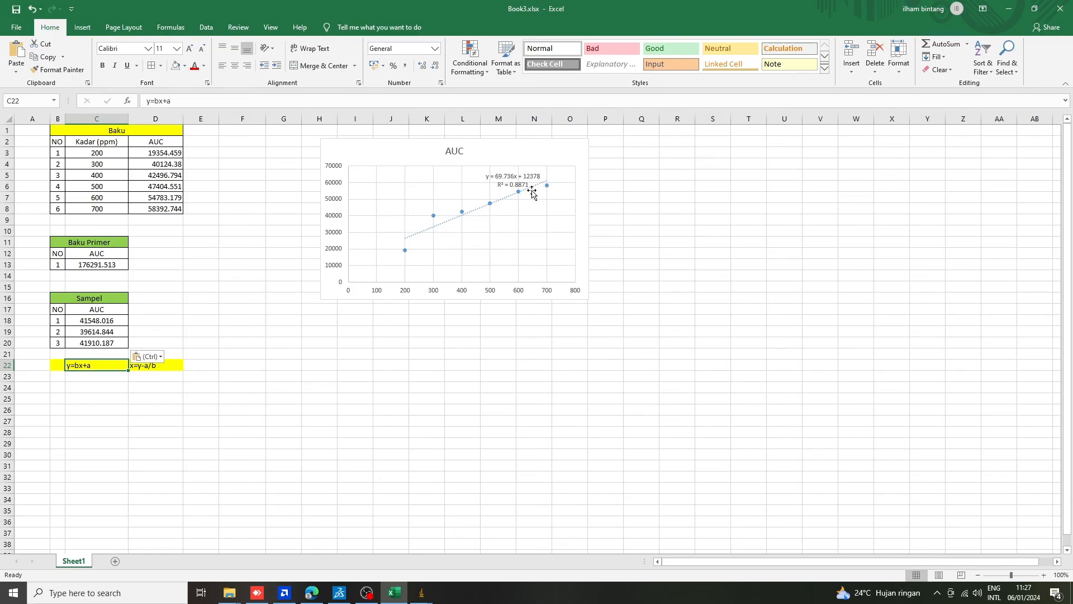
# Enter the label x in D13 beside the Baku Primer AUC and centre it in the cell.
pyautogui.click(151, 265)
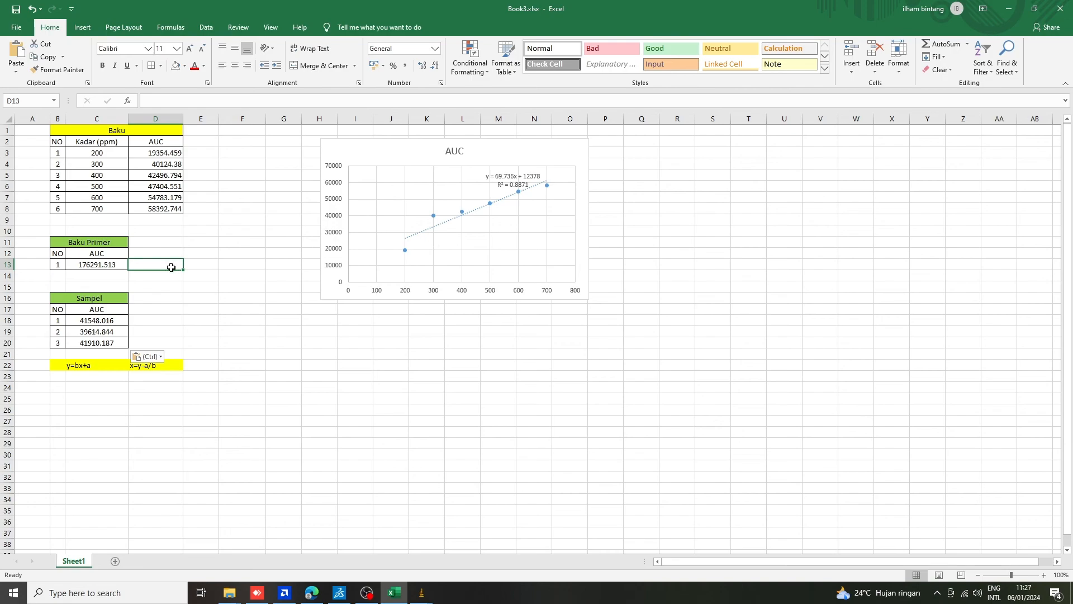
pyautogui.write('x')
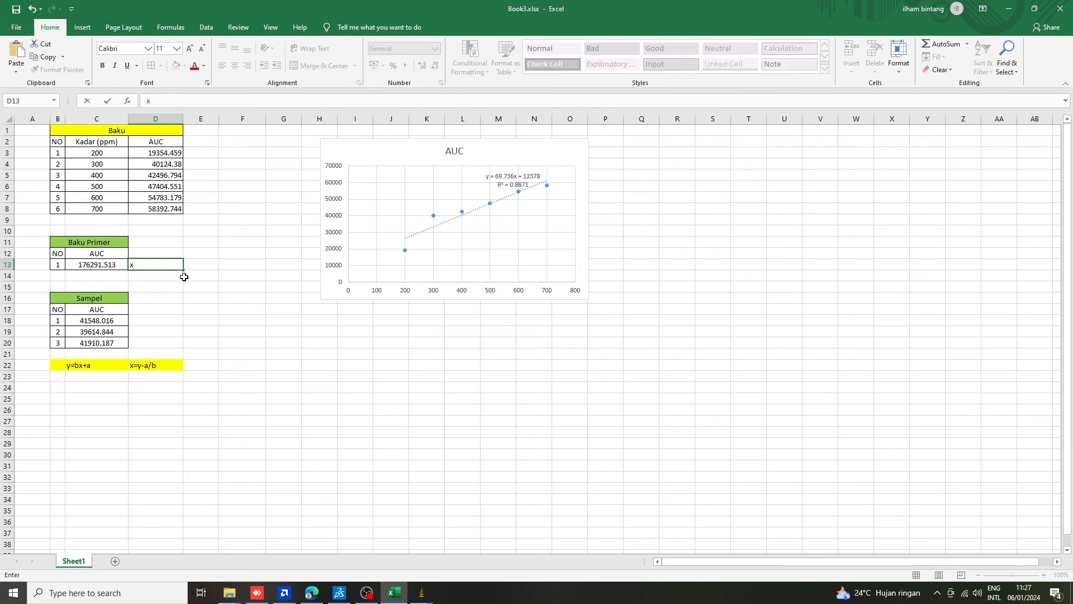
pyautogui.click(205, 268)
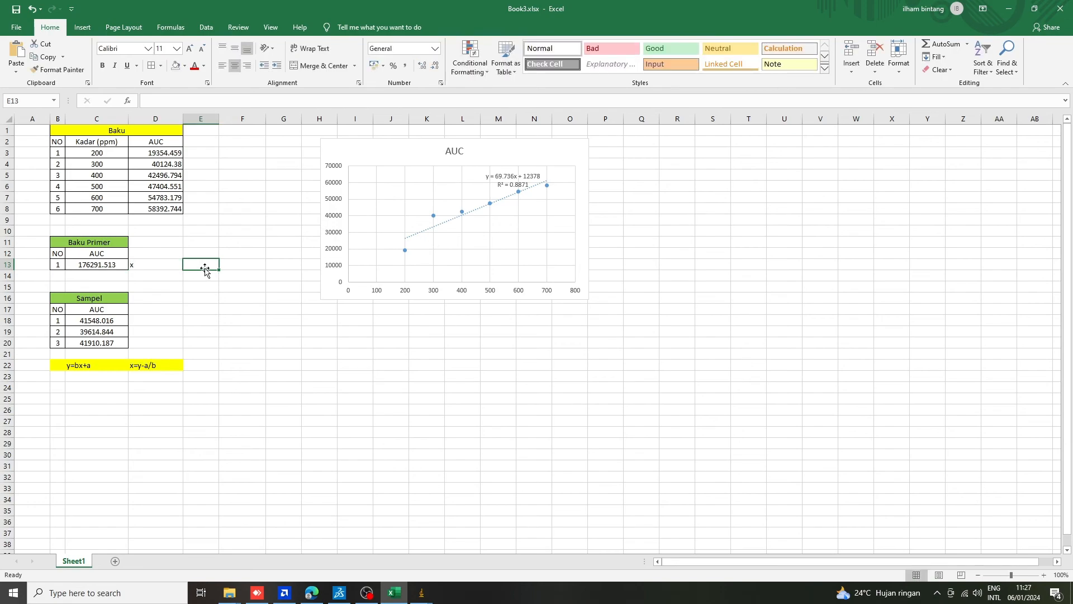
pyautogui.click(162, 267)
pyautogui.click(235, 65)
# Calculate x for Baku Primer in E13 with the formula =C13-12378/69.736 and autofit column E's width.
pyautogui.click(215, 266)
pyautogui.write('=')
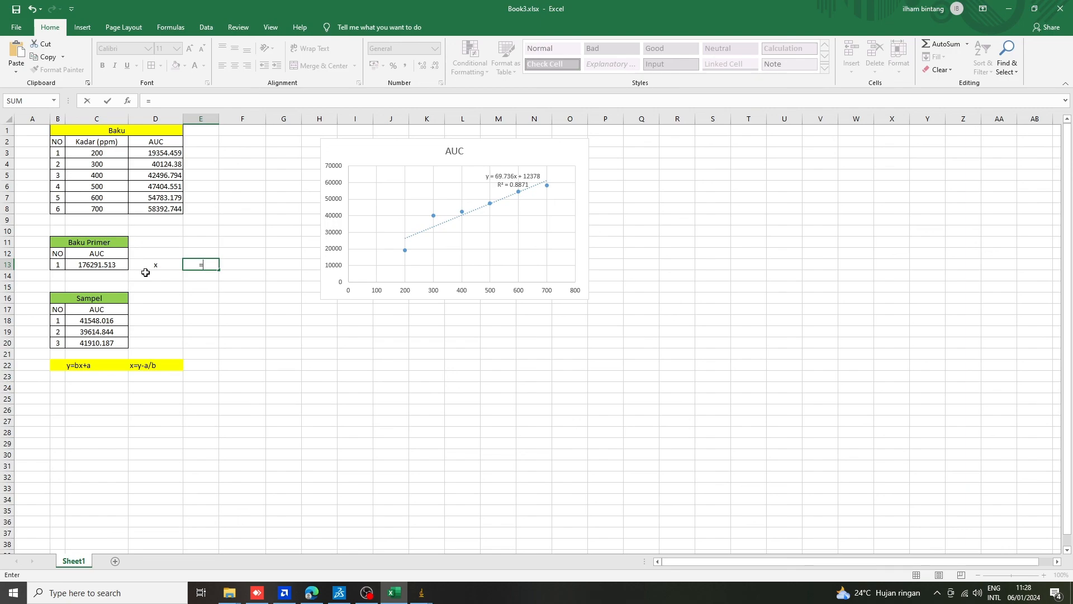
pyautogui.click(110, 266)
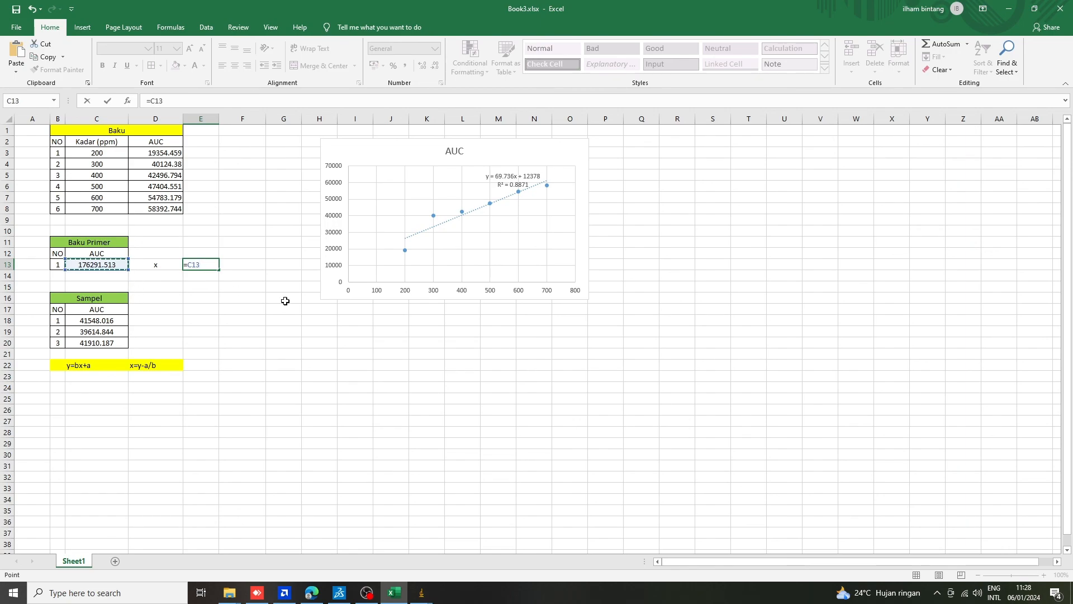
pyautogui.write('-')
pyautogui.write('78/69.736')
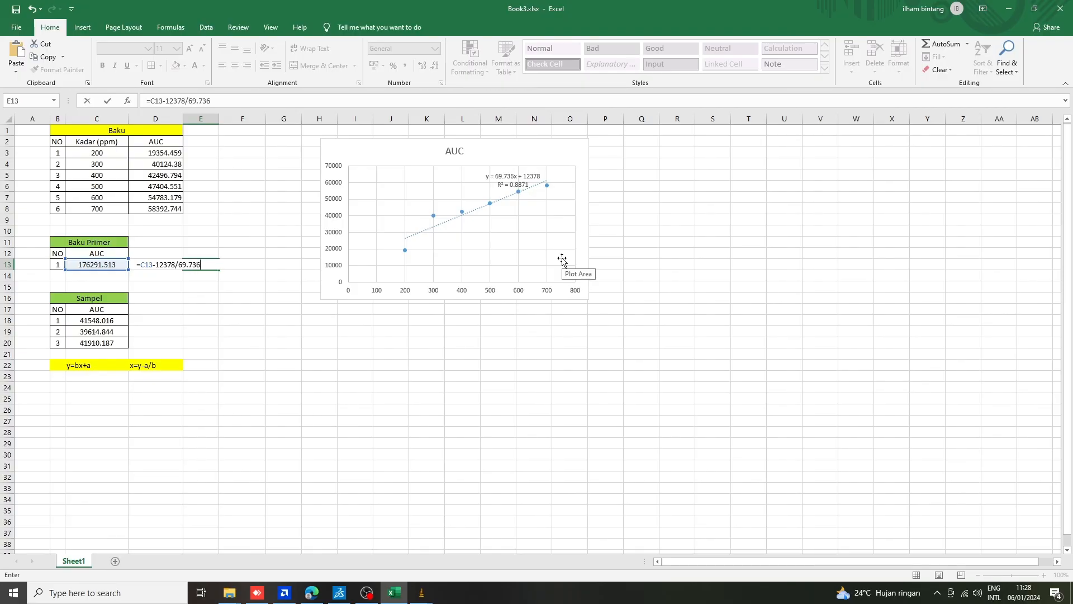
pyautogui.hotkey('ctrl', 'Return')
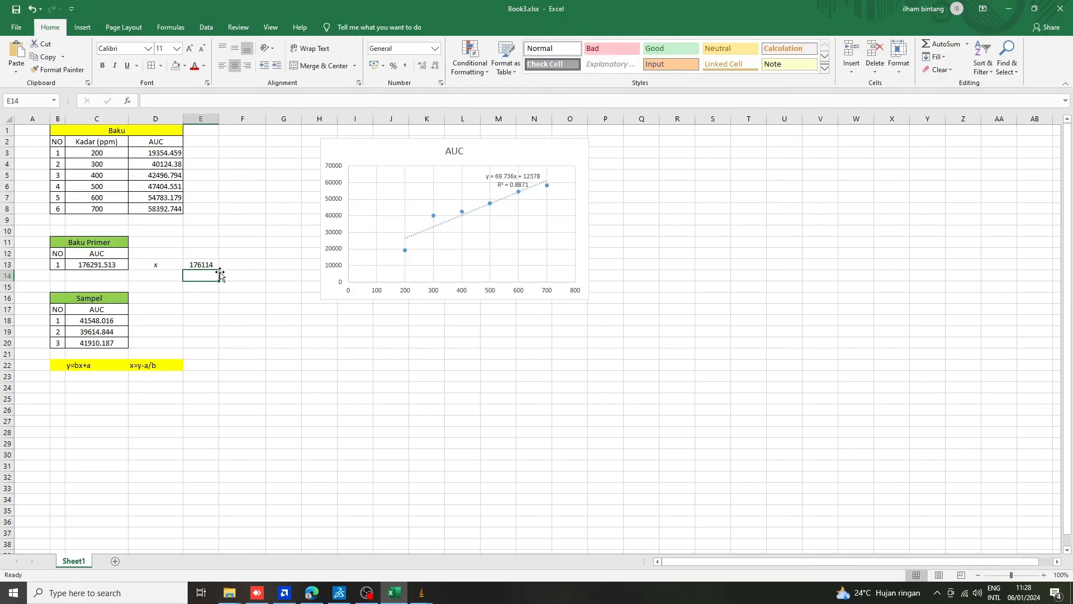
pyautogui.doubleClick(219, 119)
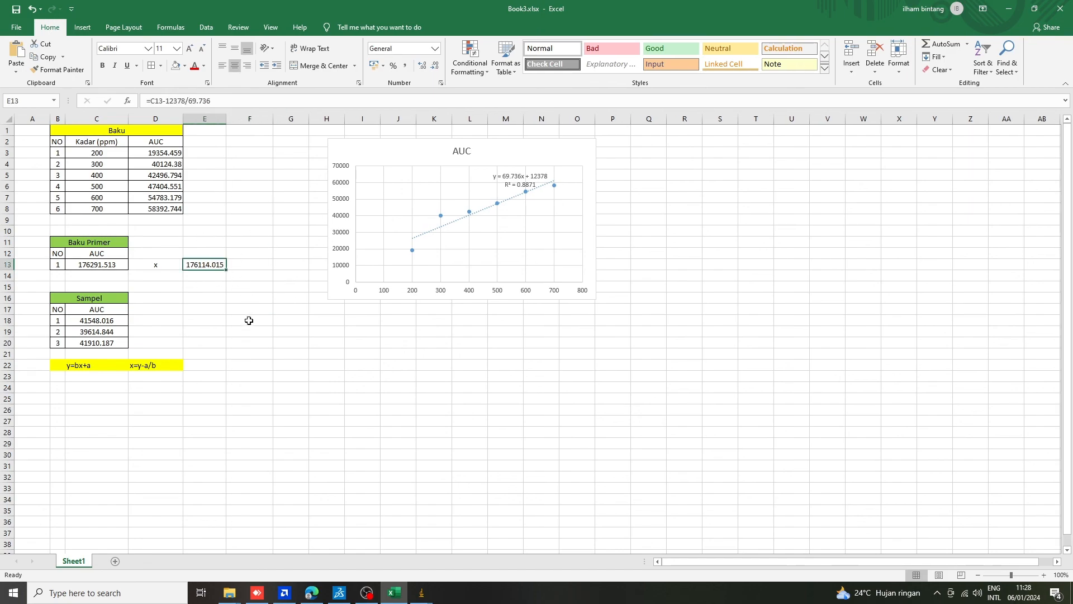
pyautogui.click(241, 303)
pyautogui.click(221, 264)
pyautogui.click(238, 335)
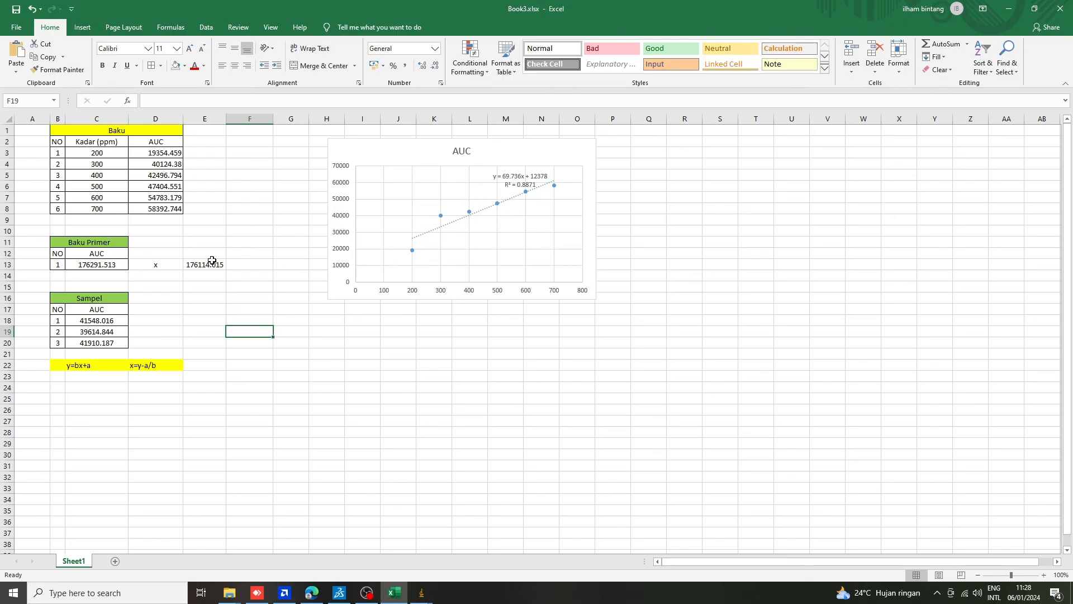
pyautogui.click(210, 264)
pyautogui.click(203, 306)
# Label D18 beside the first Sampel AUC with x and enter the formula =C18-12378/69.736 in E18.
pyautogui.click(156, 311)
pyautogui.click(155, 319)
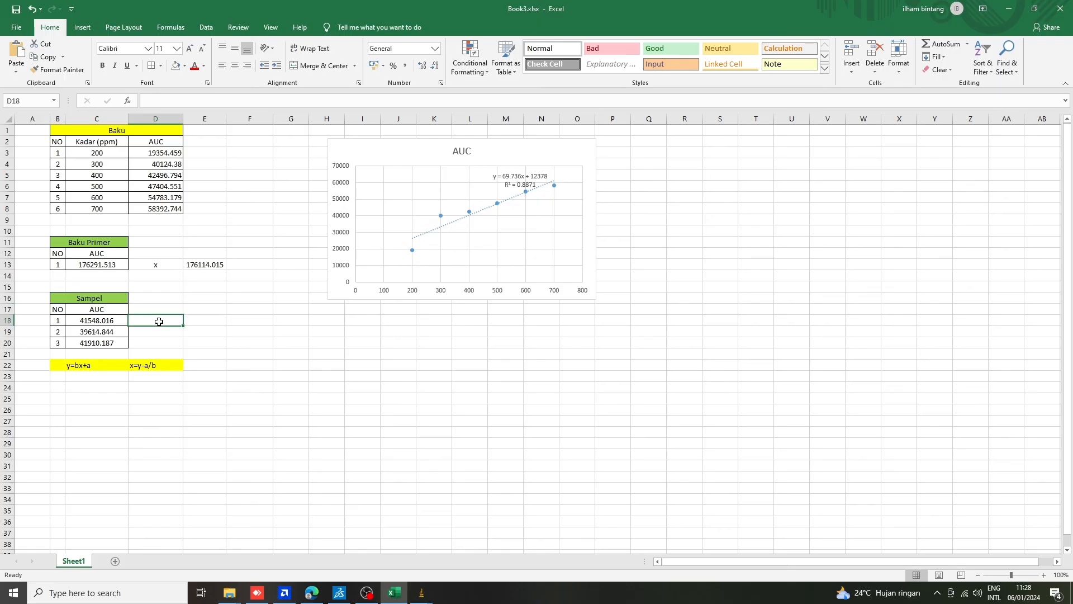
pyautogui.write('x')
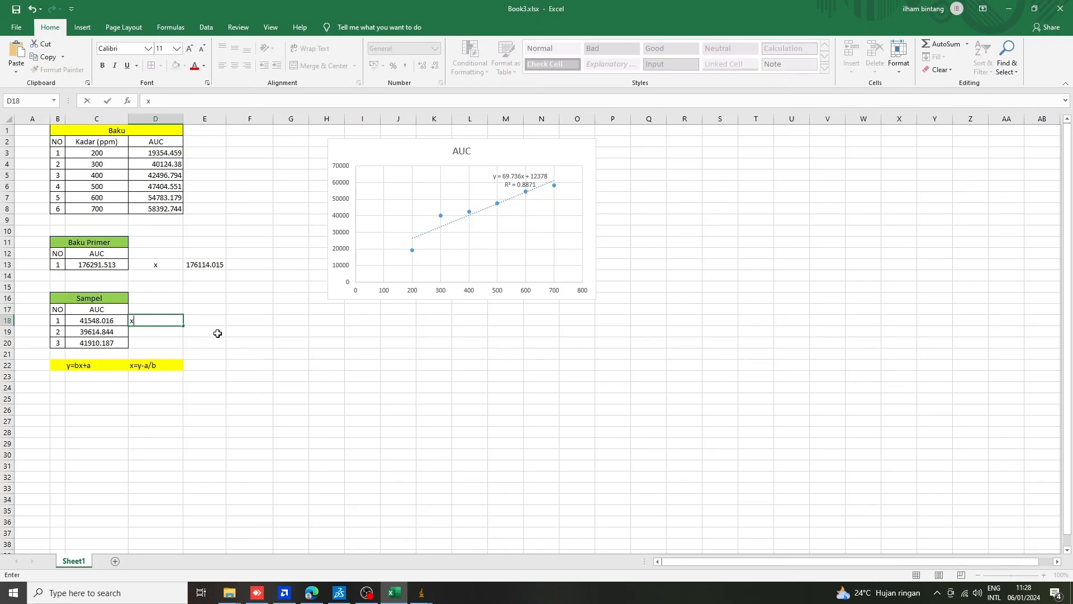
pyautogui.click(210, 322)
pyautogui.write('=')
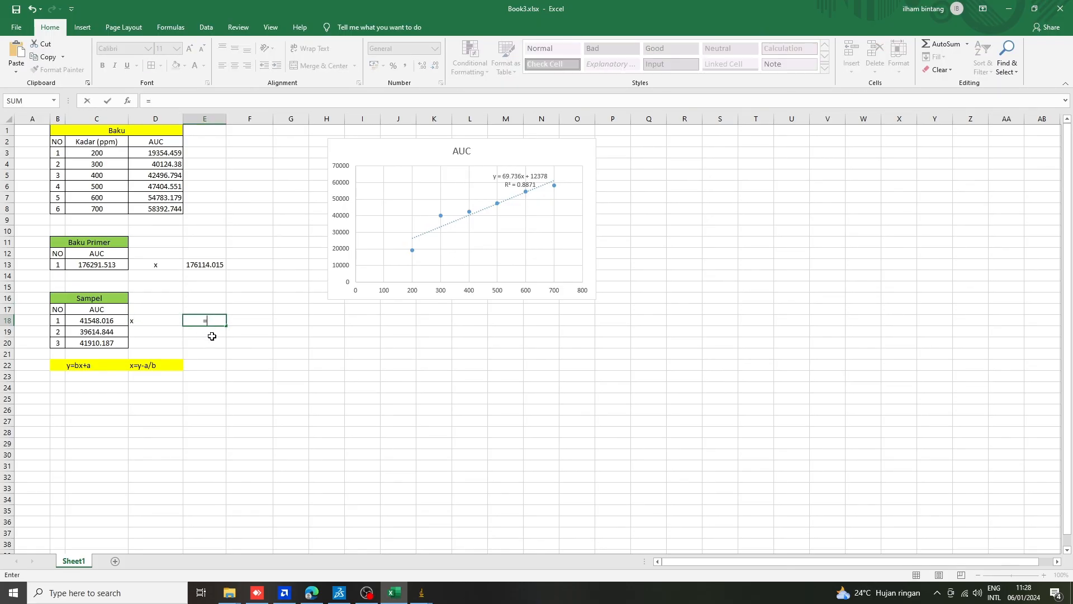
pyautogui.click(112, 322)
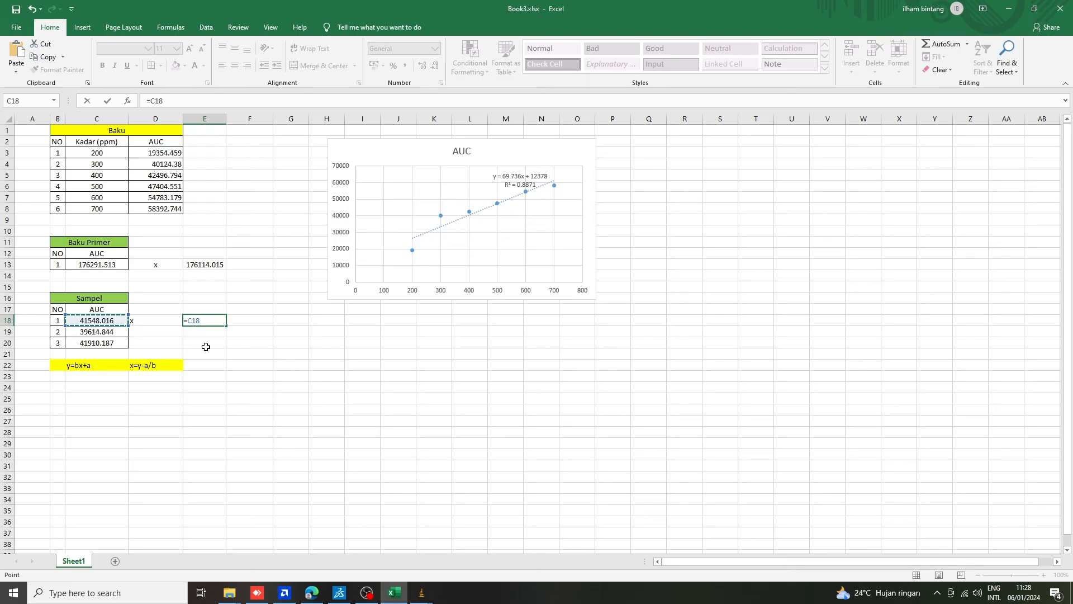
pyautogui.write('-12378/')
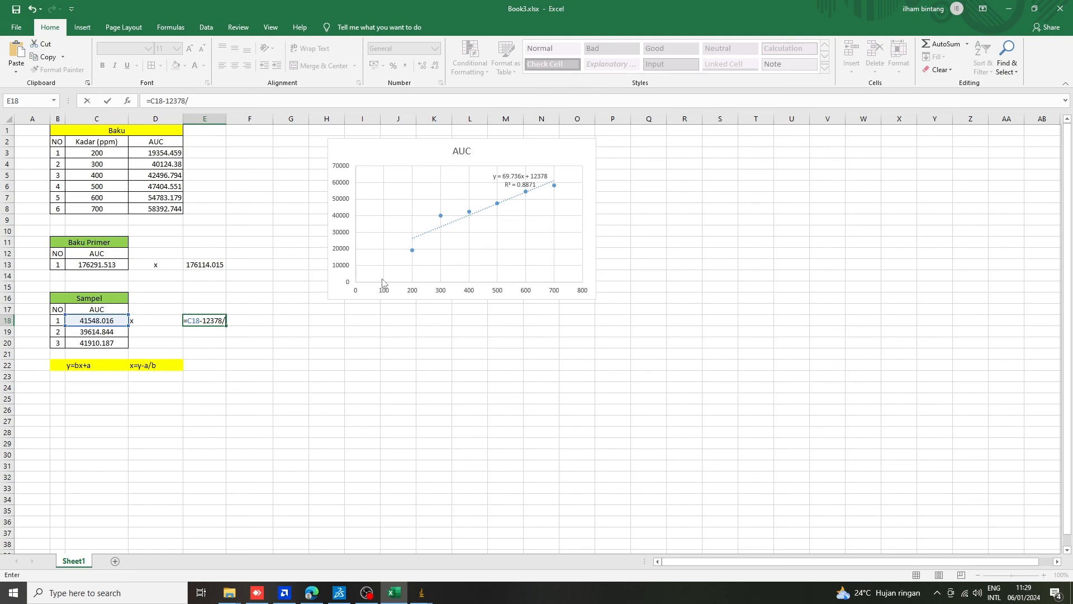
pyautogui.write('69.736')
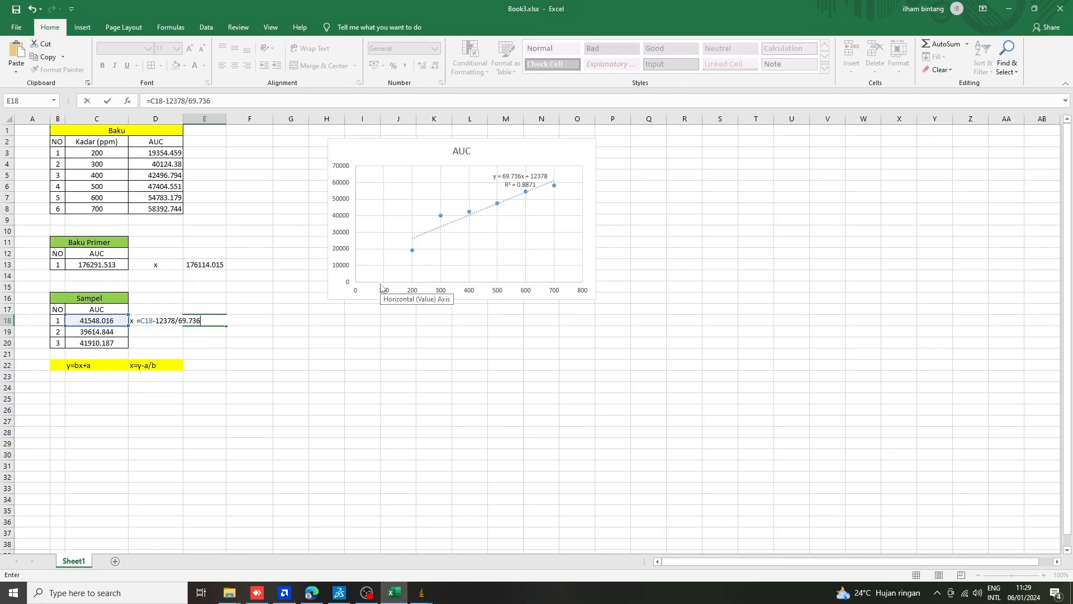
pyautogui.press('Return')
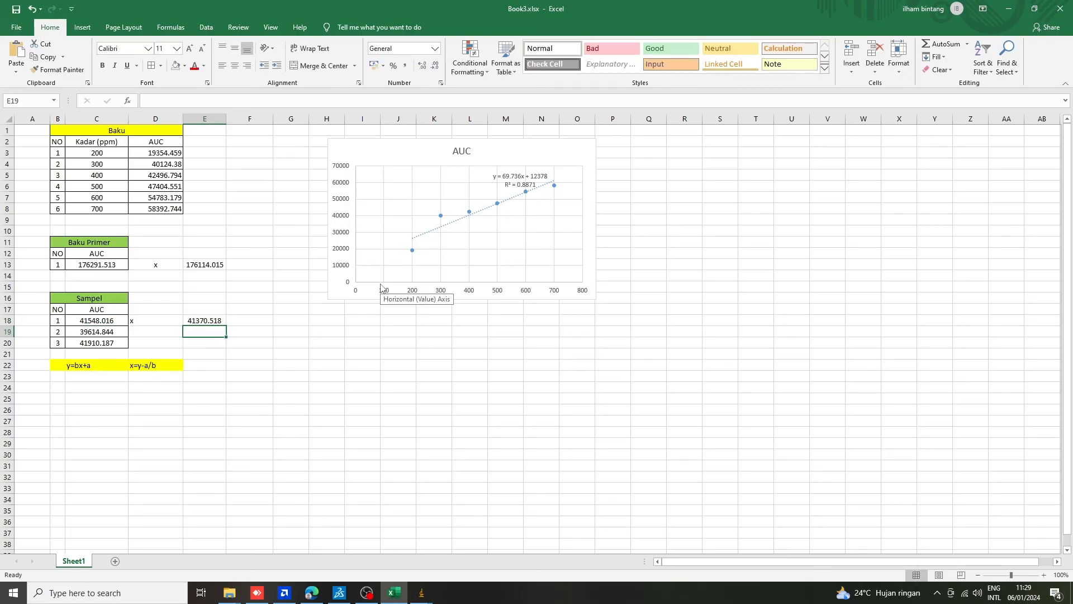
pyautogui.click(213, 322)
# Centre the x label in cell D18.
pyautogui.click(149, 320)
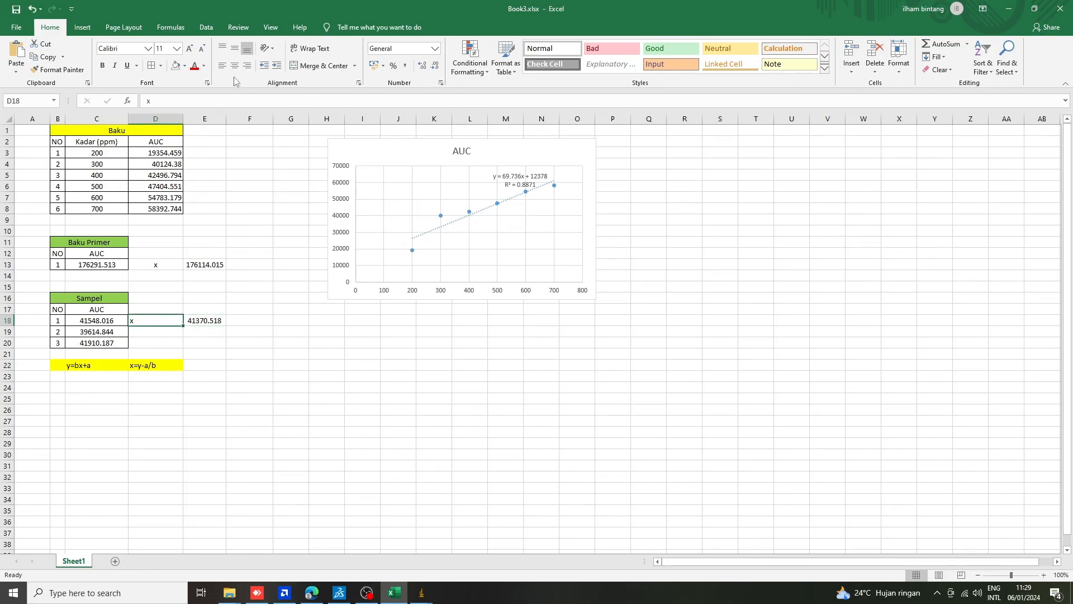
pyautogui.click(235, 66)
pyautogui.click(249, 376)
# Fill the formula in E18 down to E20 for the other two Sampel rows.
pyautogui.click(206, 321)
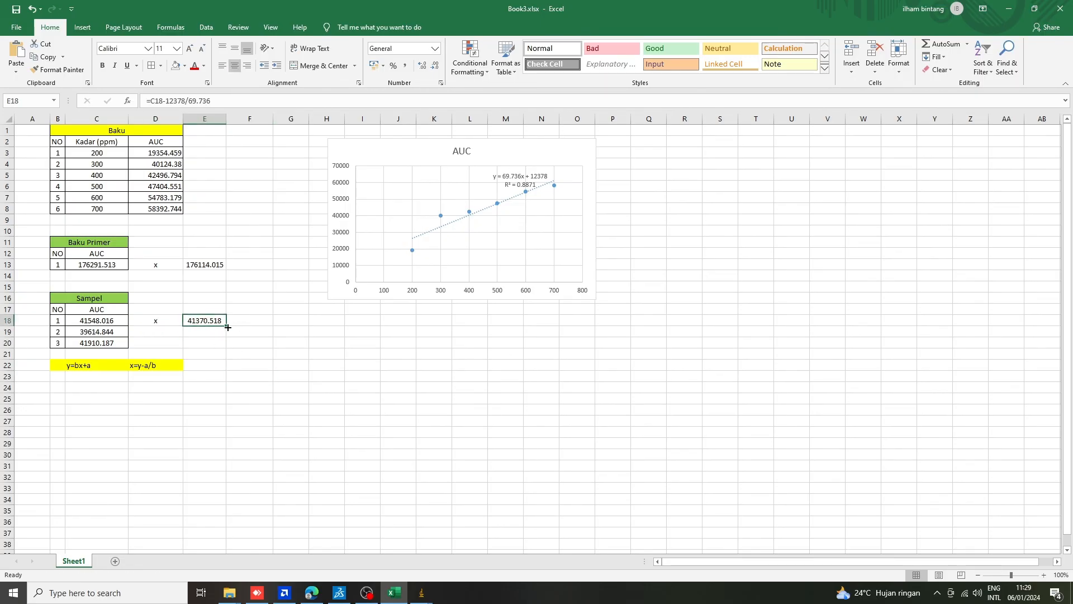
pyautogui.moveTo(227, 325); pyautogui.dragTo(229, 348)
pyautogui.click(255, 330)
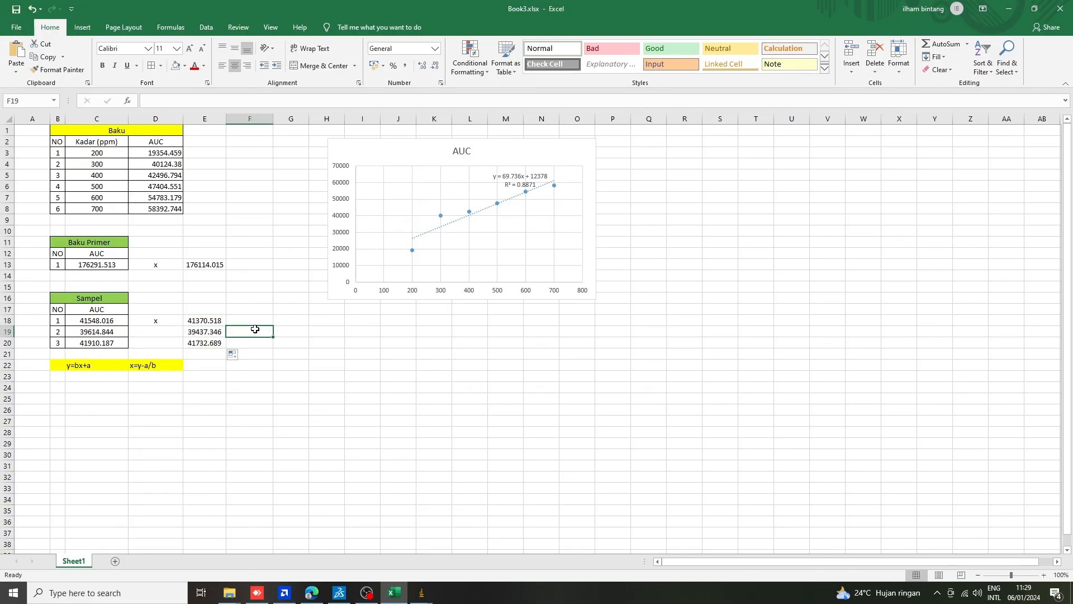
# Fill the x label in D18 down to D20 for the other two Sampel rows.
pyautogui.click(235, 310)
pyautogui.click(173, 302)
pyautogui.click(166, 330)
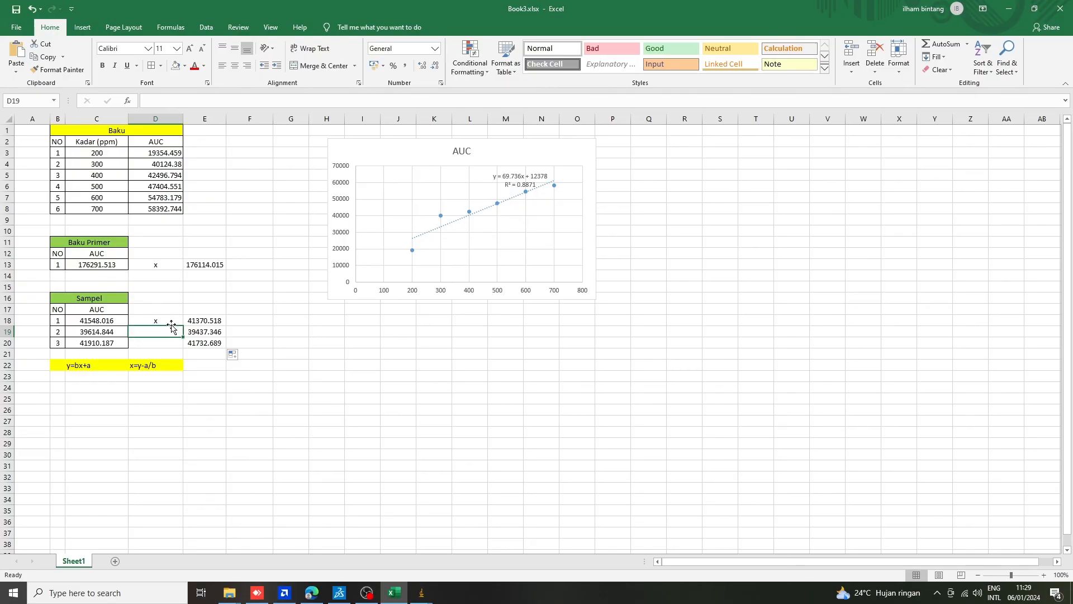
pyautogui.click(174, 321)
pyautogui.moveTo(183, 326); pyautogui.dragTo(183, 348)
pyautogui.click(270, 338)
pyautogui.click(284, 400)
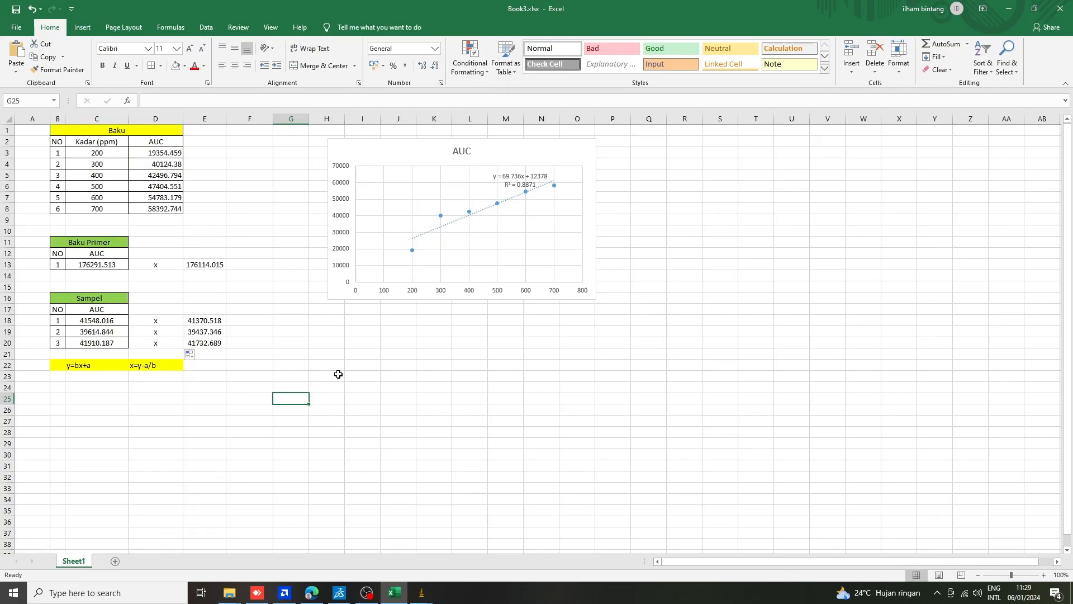
pyautogui.click(267, 332)
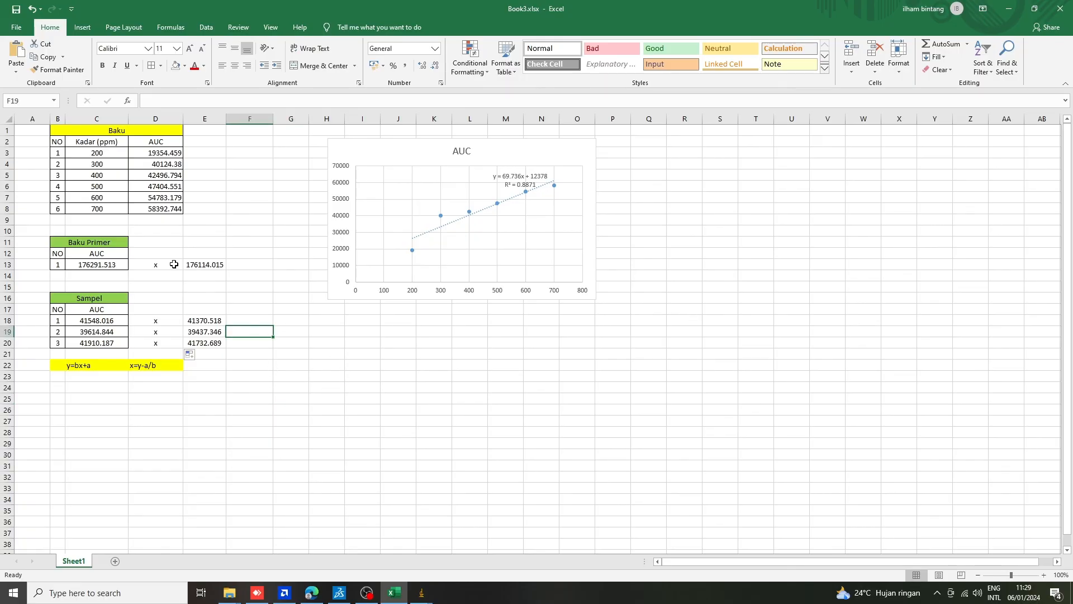
pyautogui.click(260, 376)
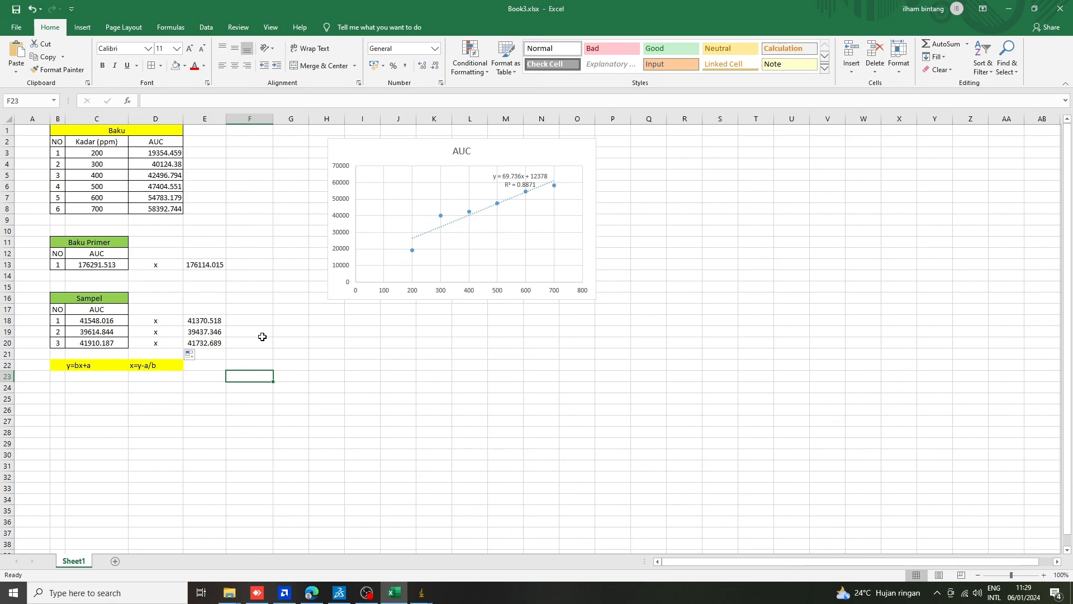
pyautogui.click(259, 339)
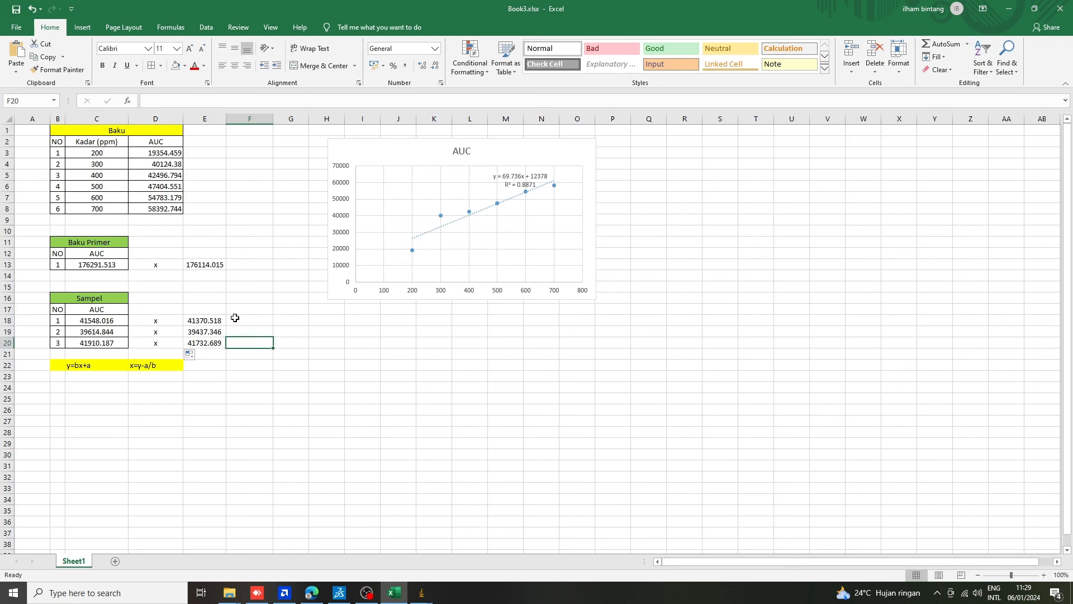
pyautogui.click(239, 318)
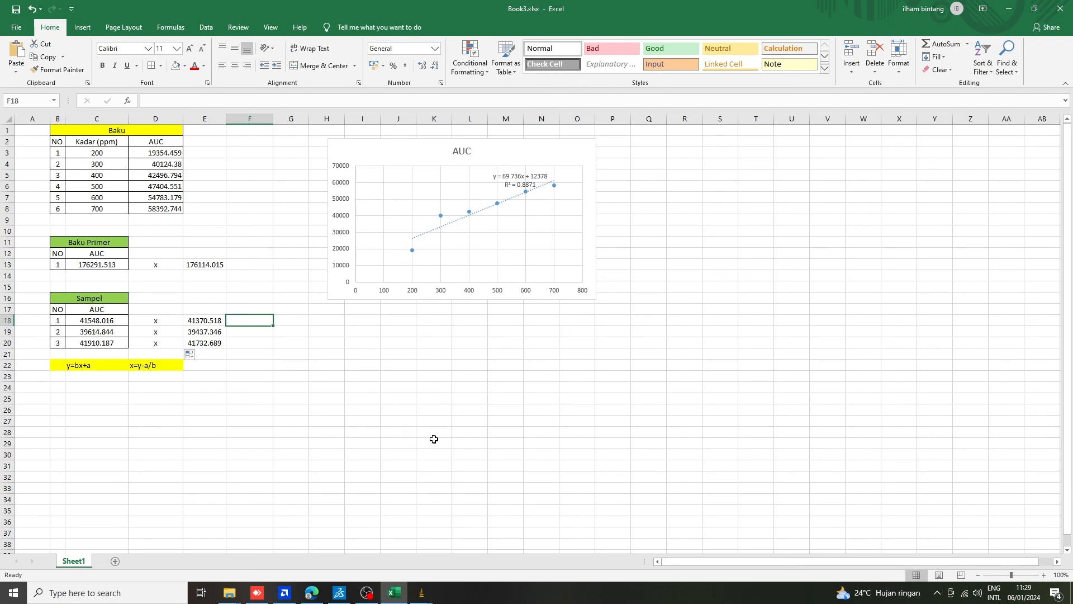
pyautogui.click(270, 278)
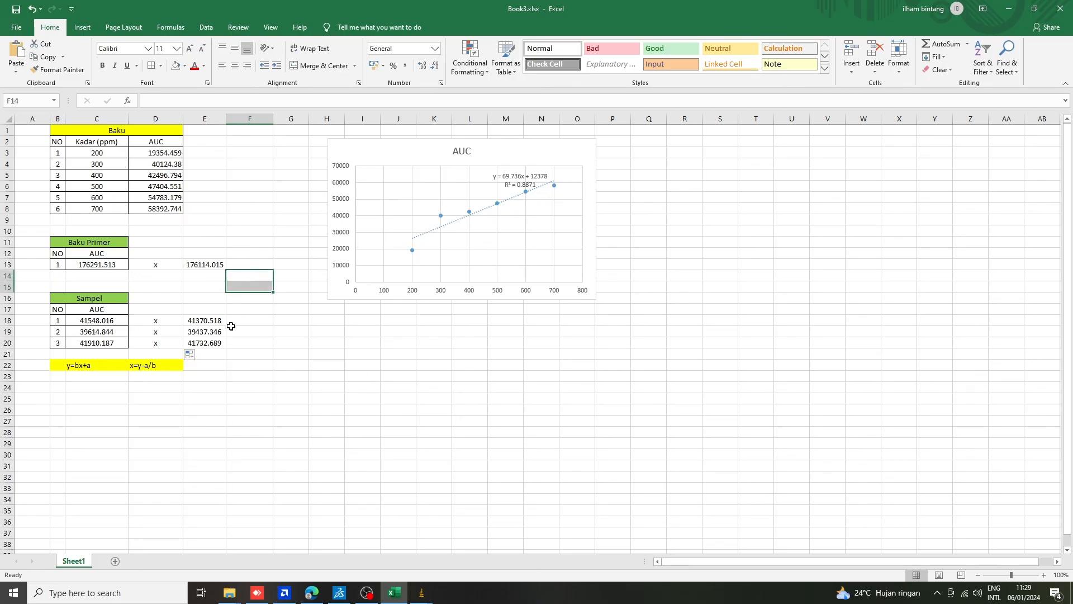
pyautogui.click(232, 329)
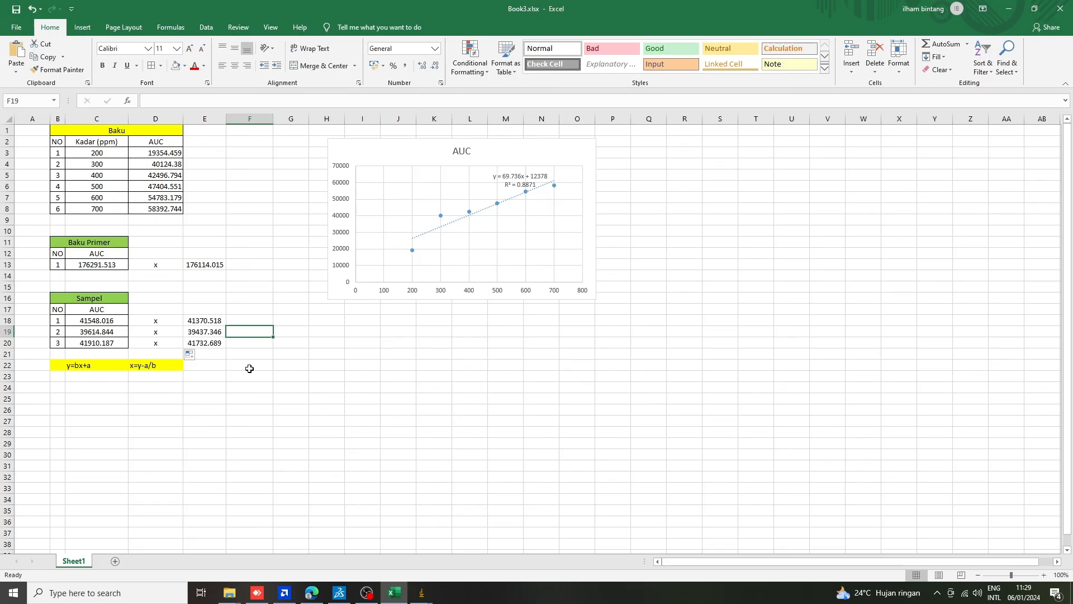
pyautogui.scroll(-5, 249, 367)
pyautogui.scroll(5, 250, 367)
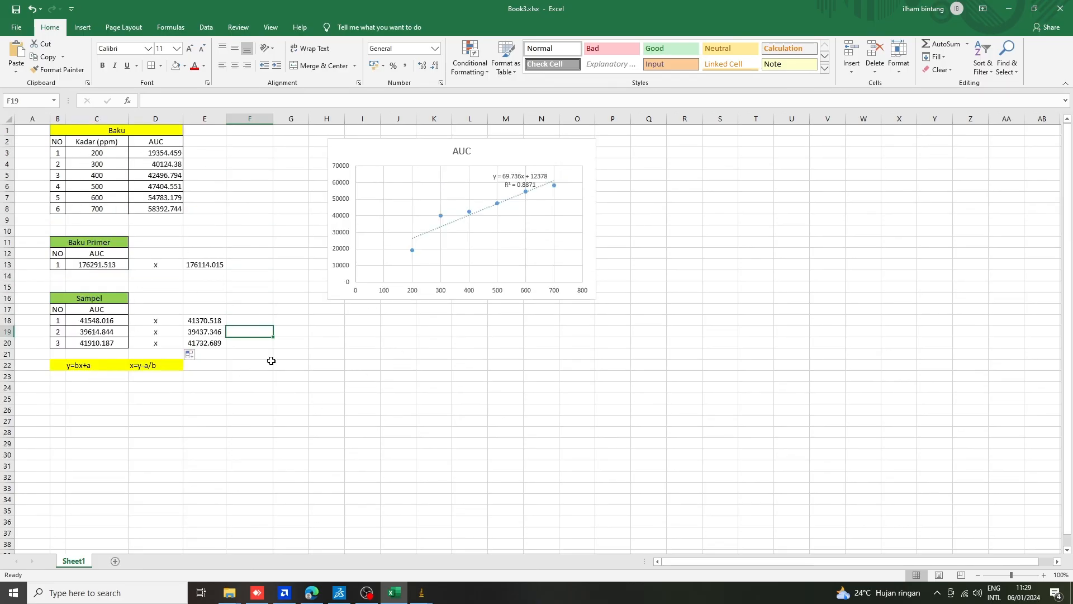
pyautogui.click(343, 399)
pyautogui.click(243, 362)
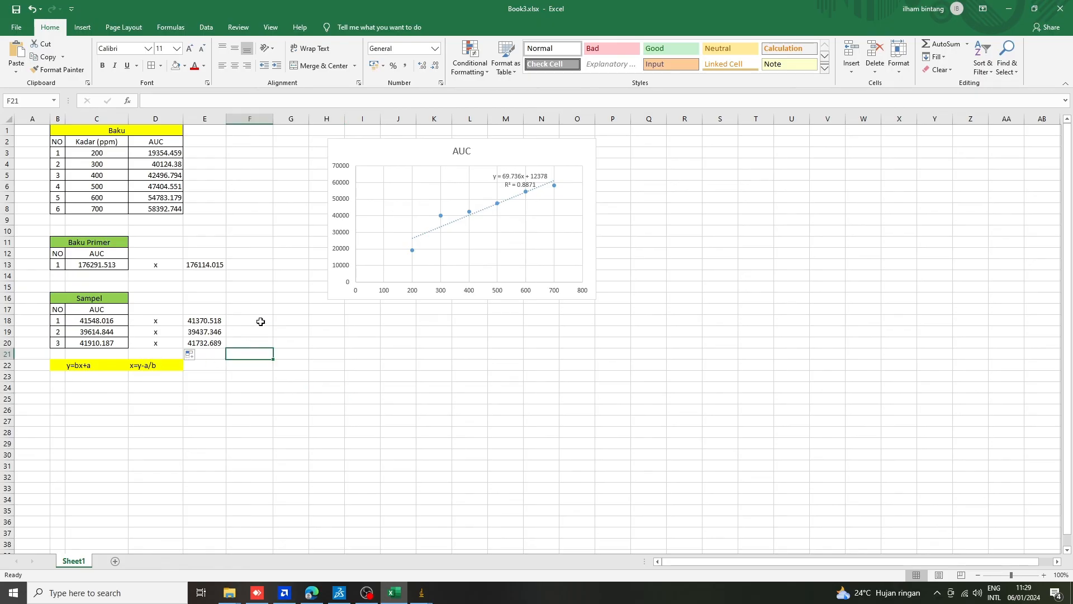
pyautogui.click(109, 297)
pyautogui.click(298, 323)
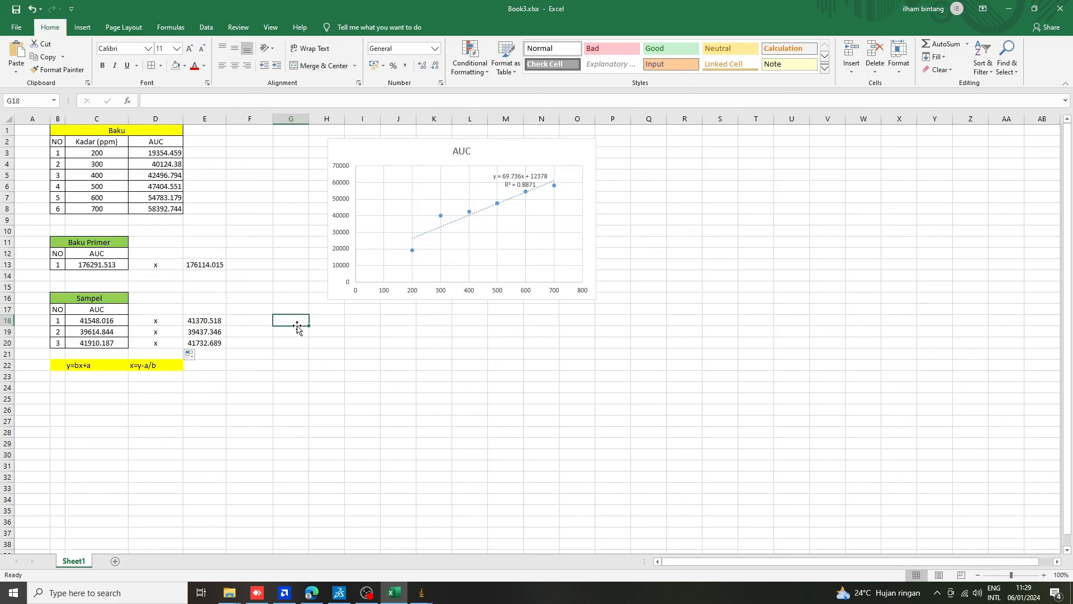
pyautogui.click(292, 373)
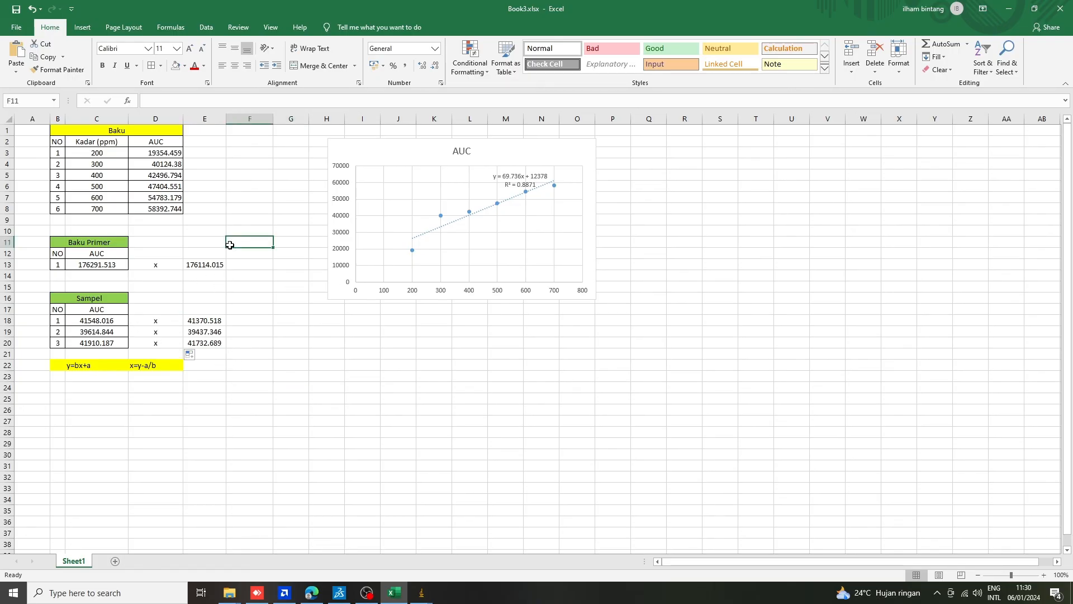
pyautogui.click(204, 228)
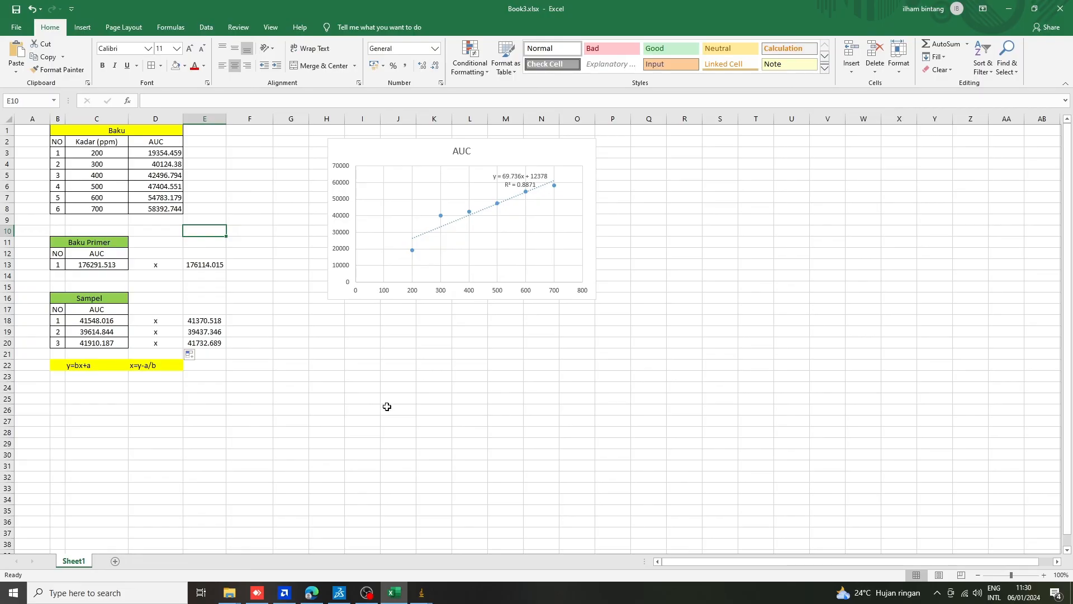
pyautogui.click(368, 591)
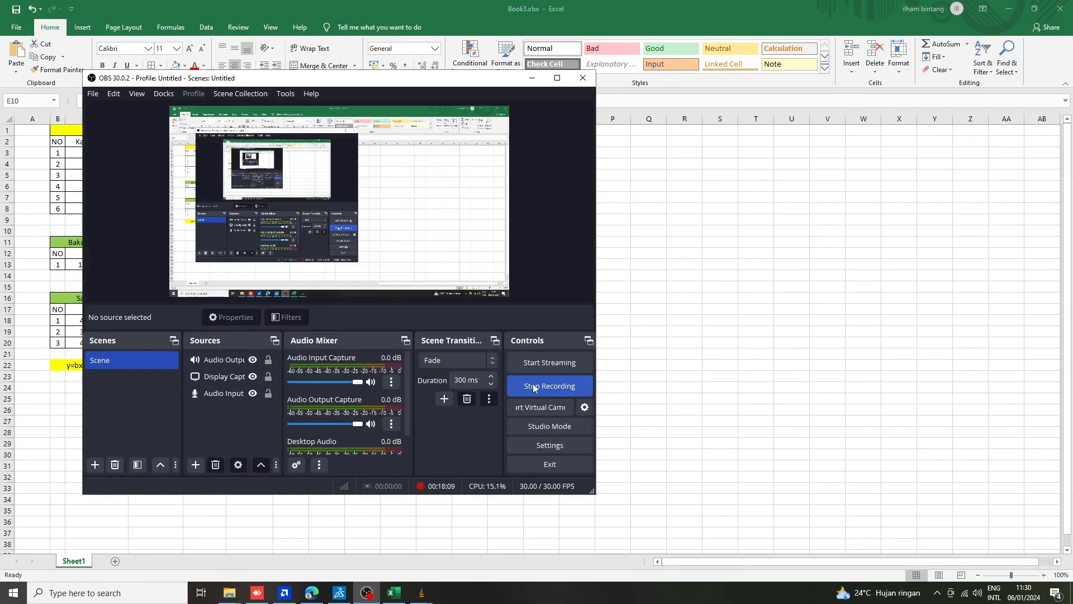